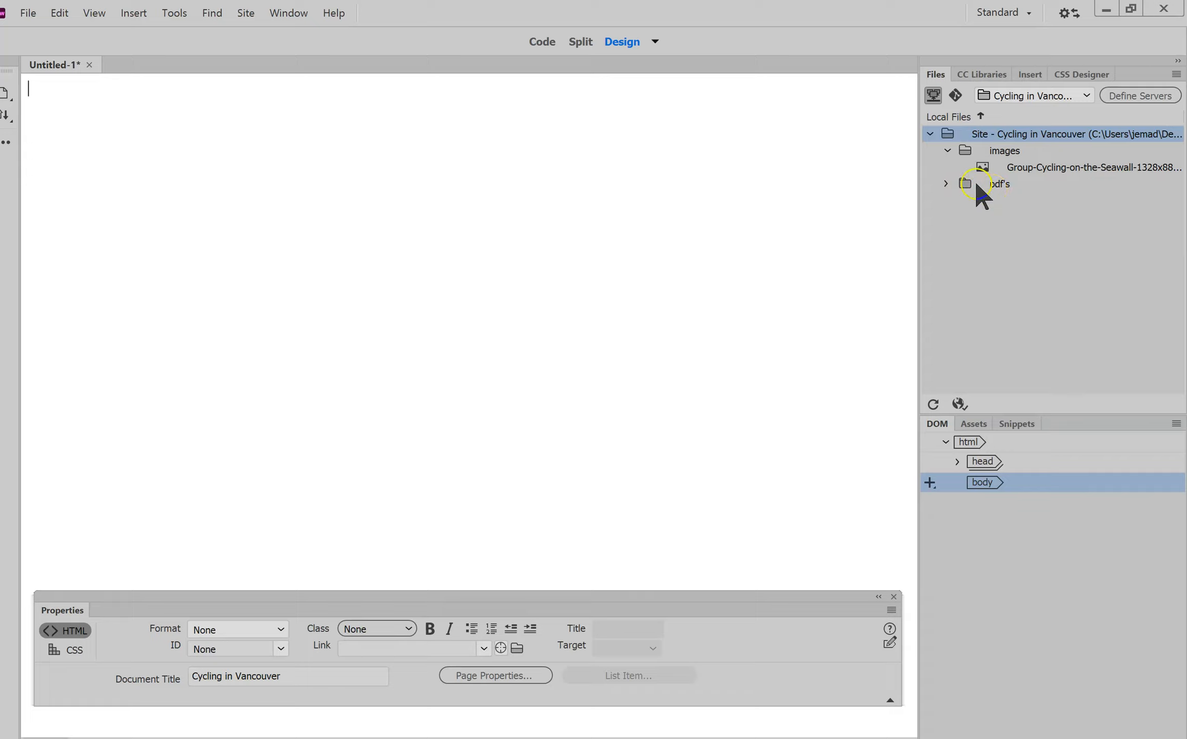
- Collapse the site's images folder and switch to the Cycling-Article-Short.docx document in Word
click(953, 150)
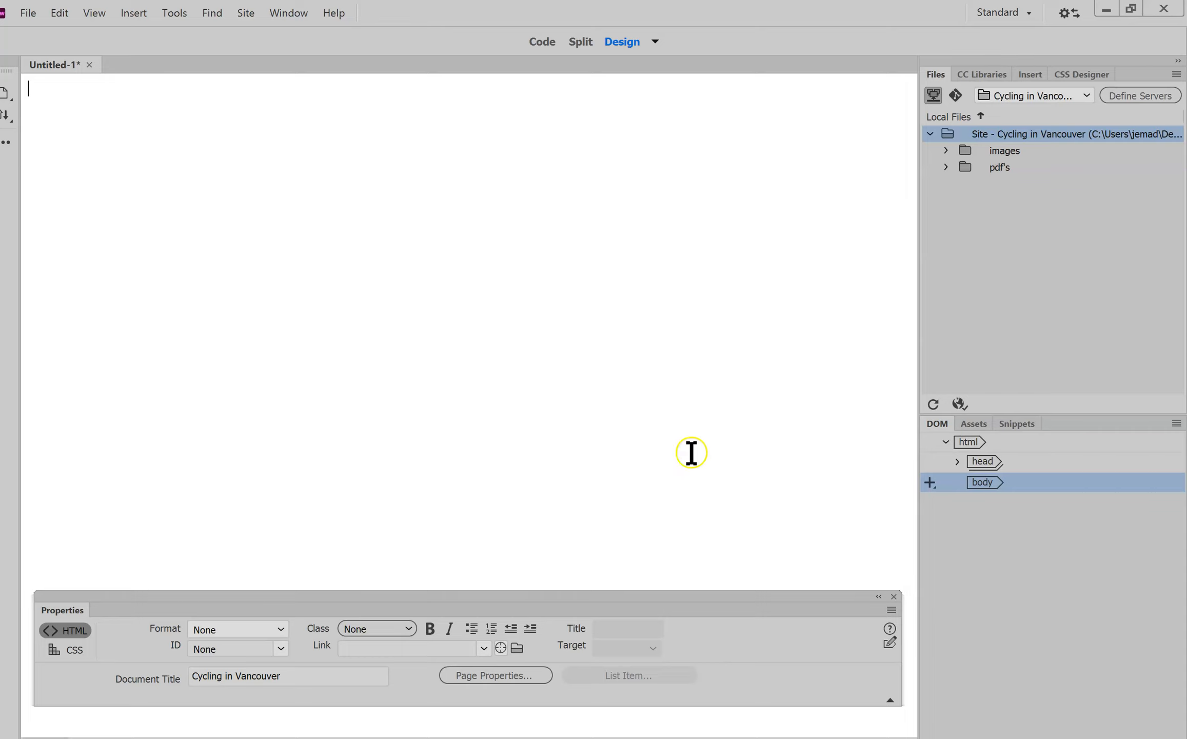
mouse_move(655, 737)
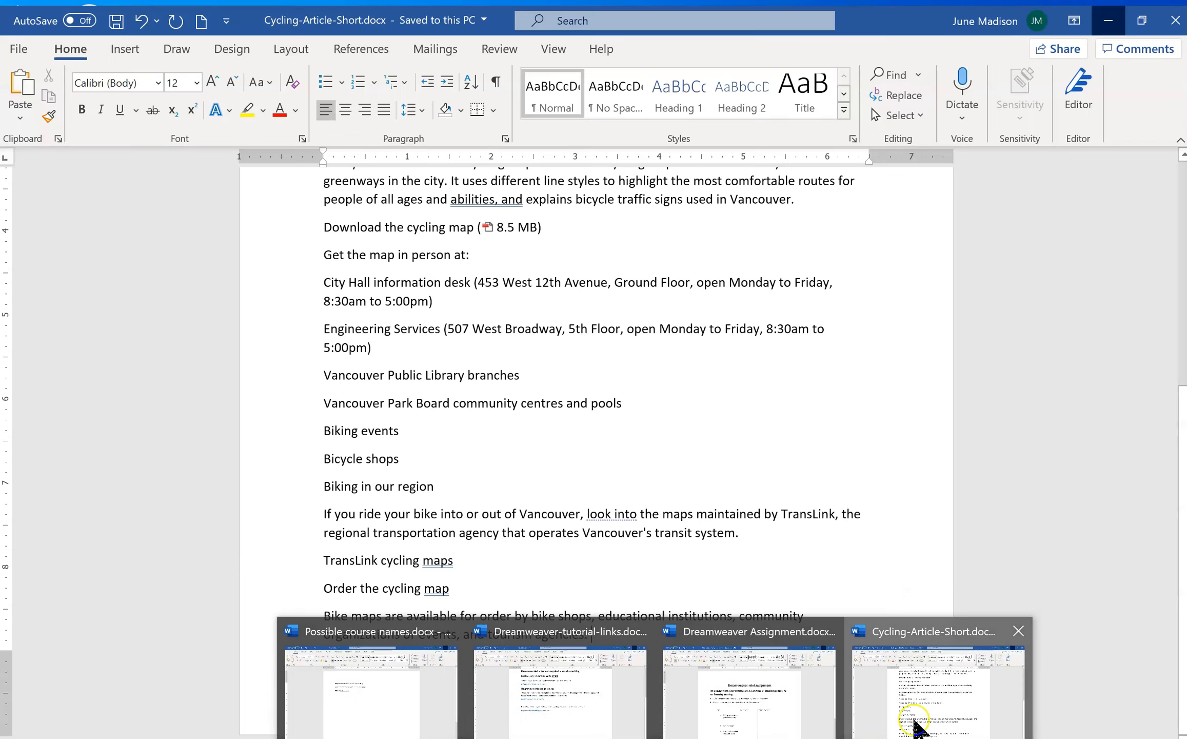
click(910, 718)
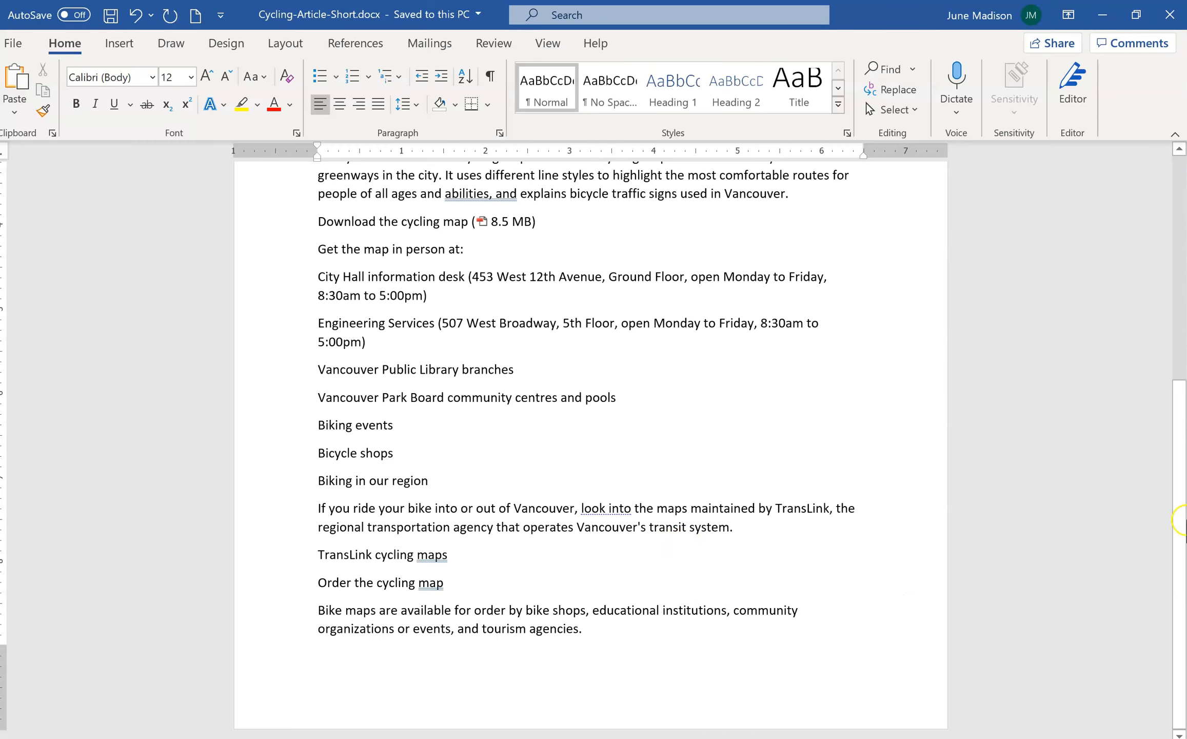
drag(1179, 543, 1185, 226)
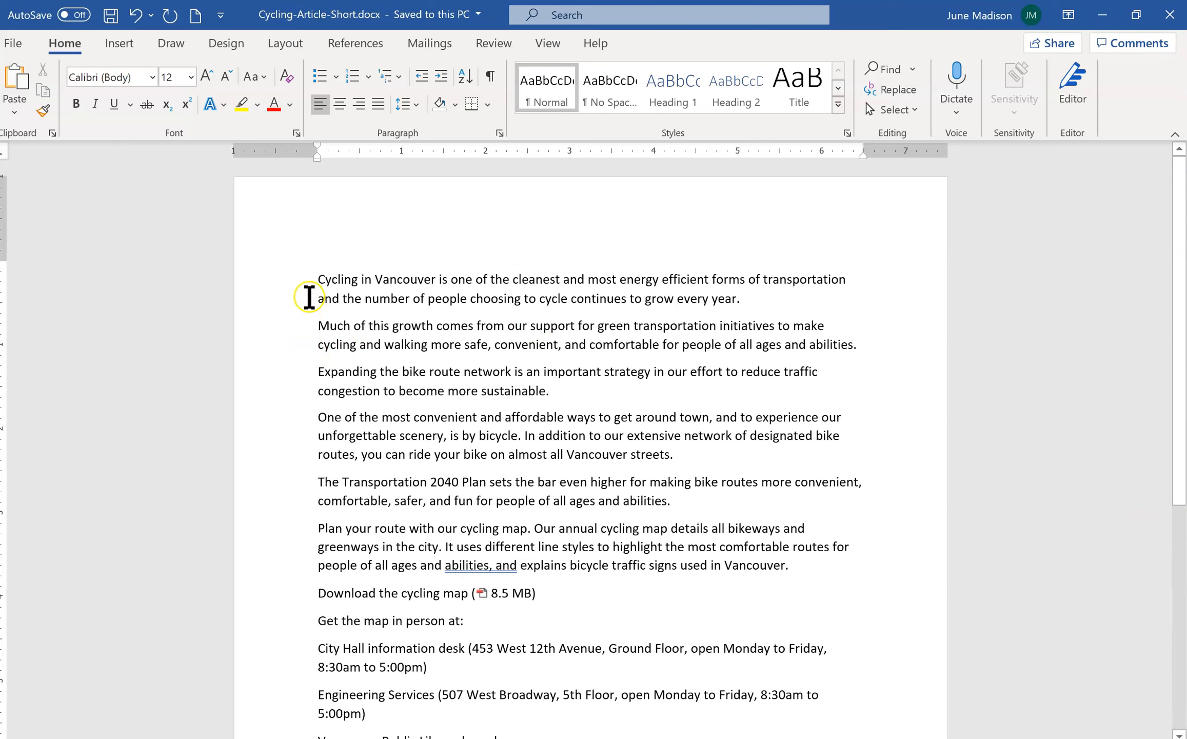
drag(309, 285, 639, 691)
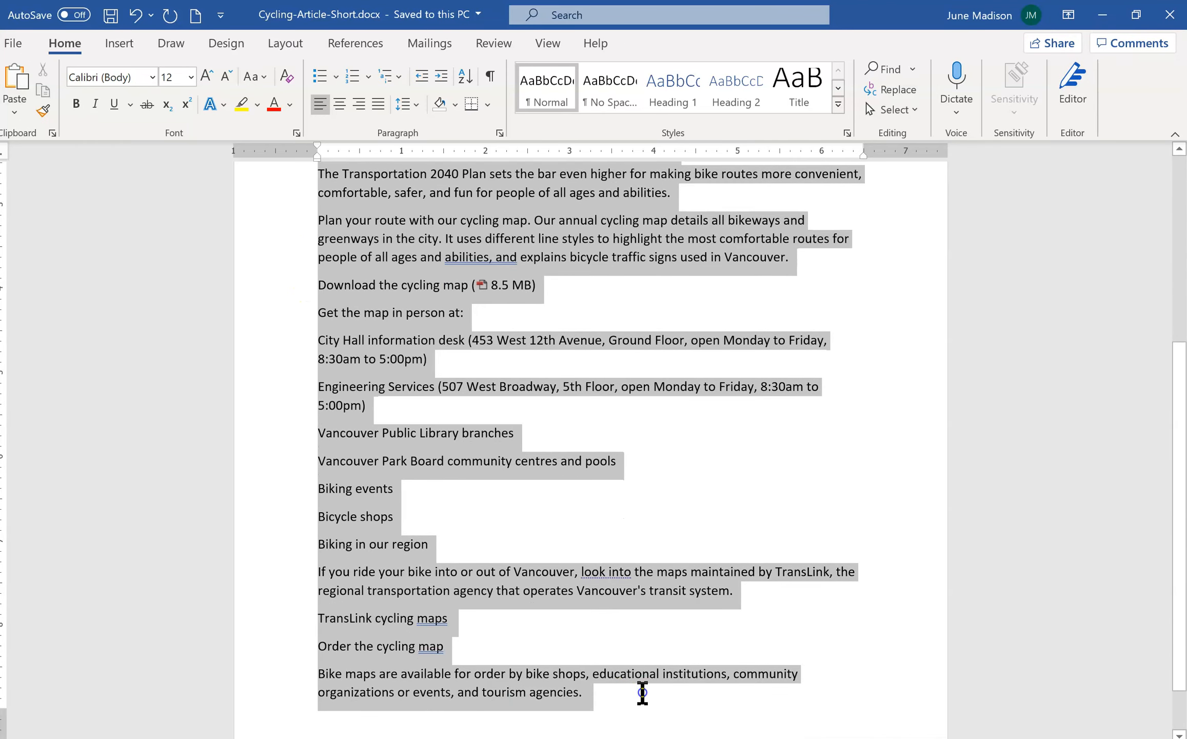
click(553, 313)
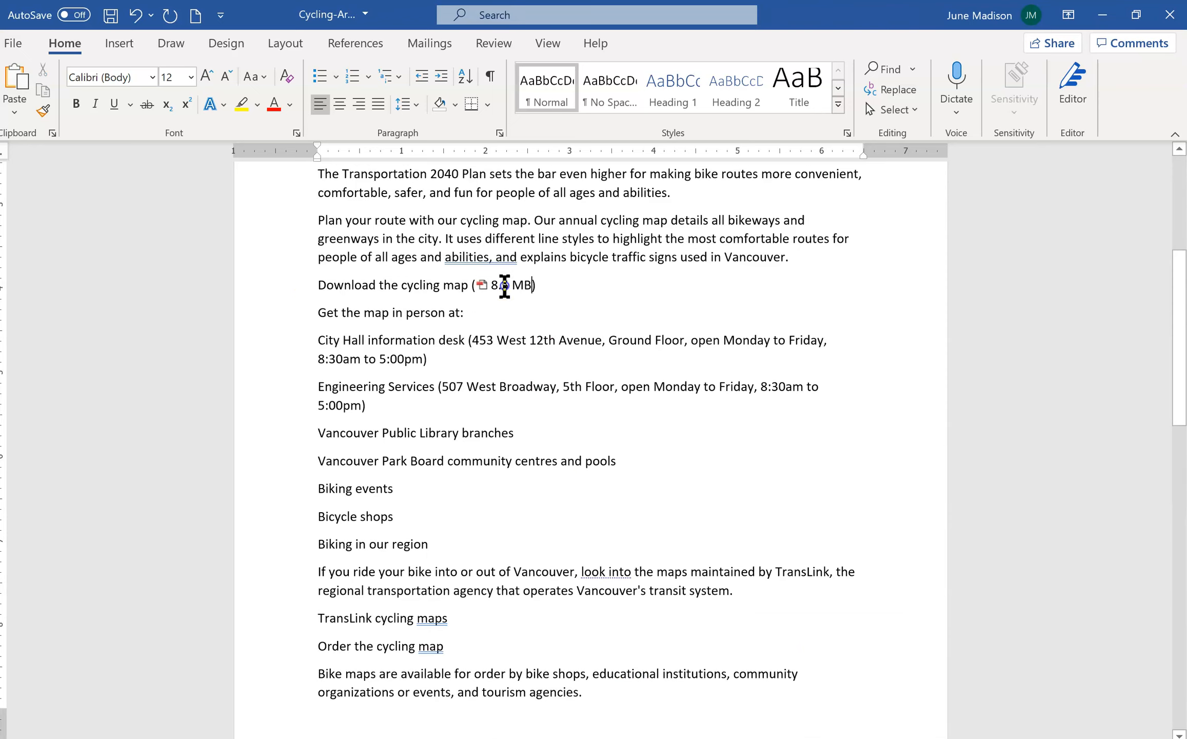
- Delete the parenthesised PDF icon and 8.5 MB size note after "Download the cycling map"
drag(535, 285, 471, 282)
click(538, 286)
key(BackSpace)
key(BackSpace)
key(BackSpace)
key(BackSpace)
key(BackSpace)
key(BackSpace)
key(BackSpace)
key(BackSpace)
key(BackSpace)
key(BackSpace)
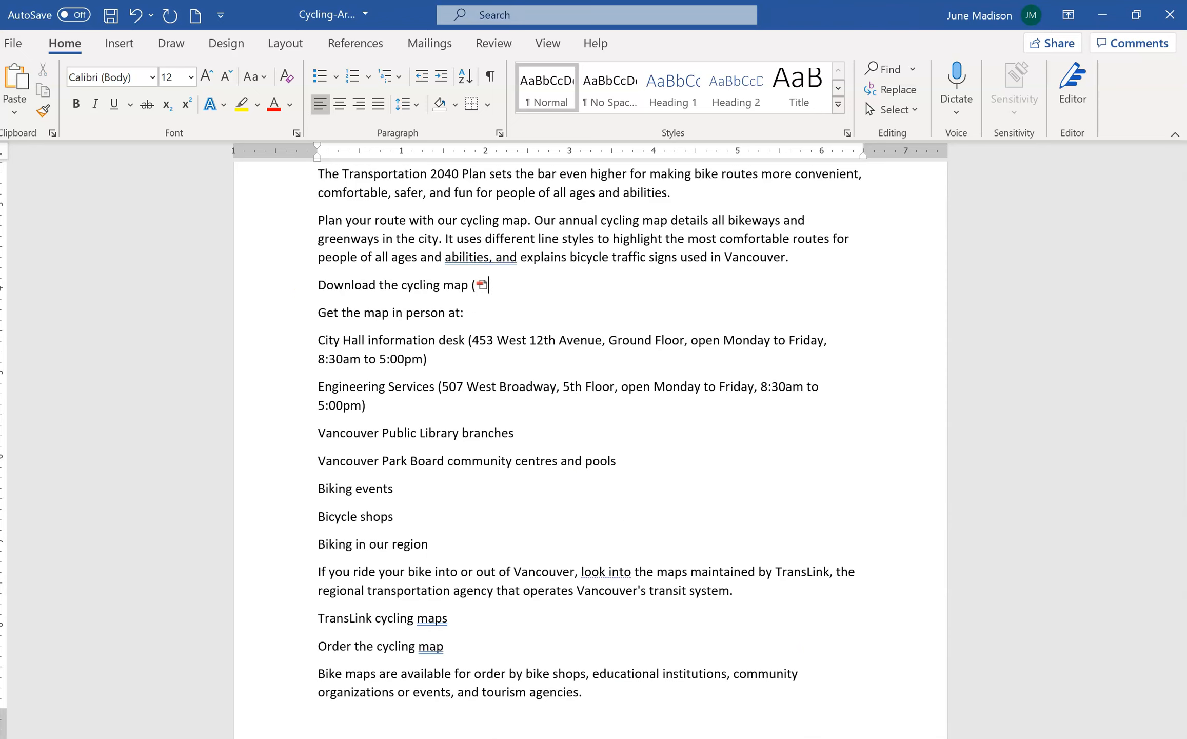
- Copy the entire article text and paste it into the blank Untitled-1 page in Dreamweaver
drag(641, 705, 246, 265)
right_click(380, 288)
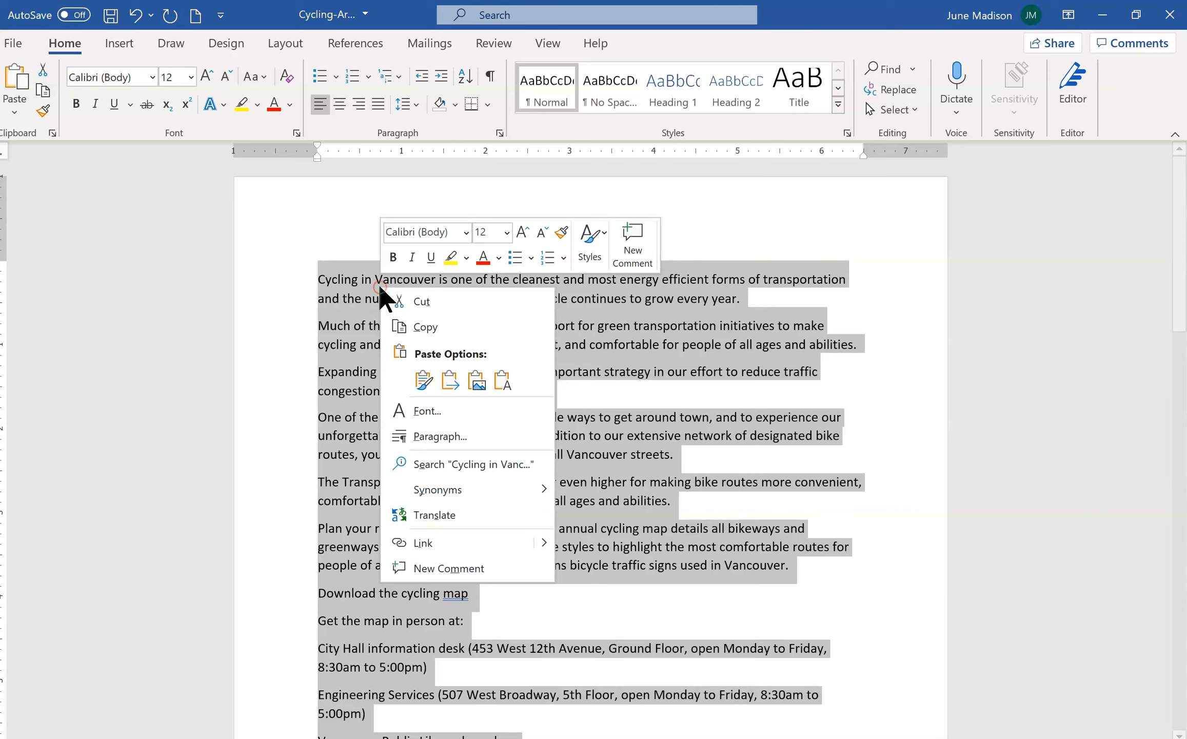
click(410, 328)
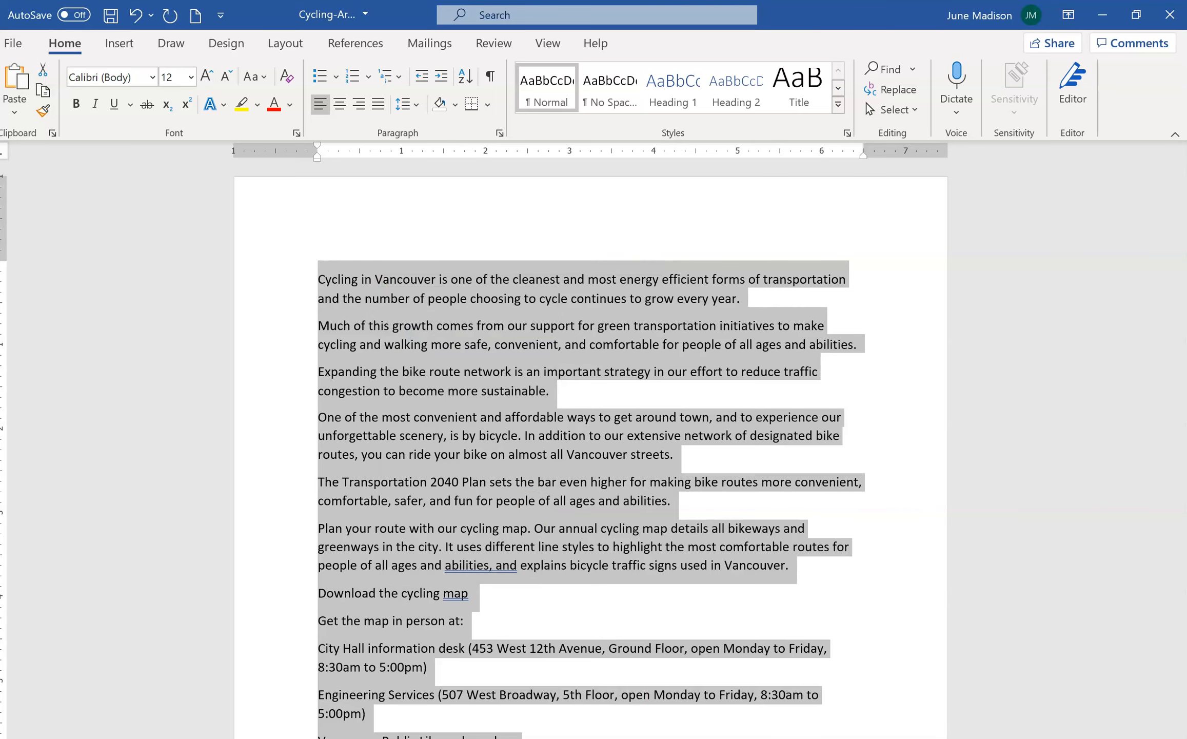
key(alt+Tab)
key(alt+Tab)
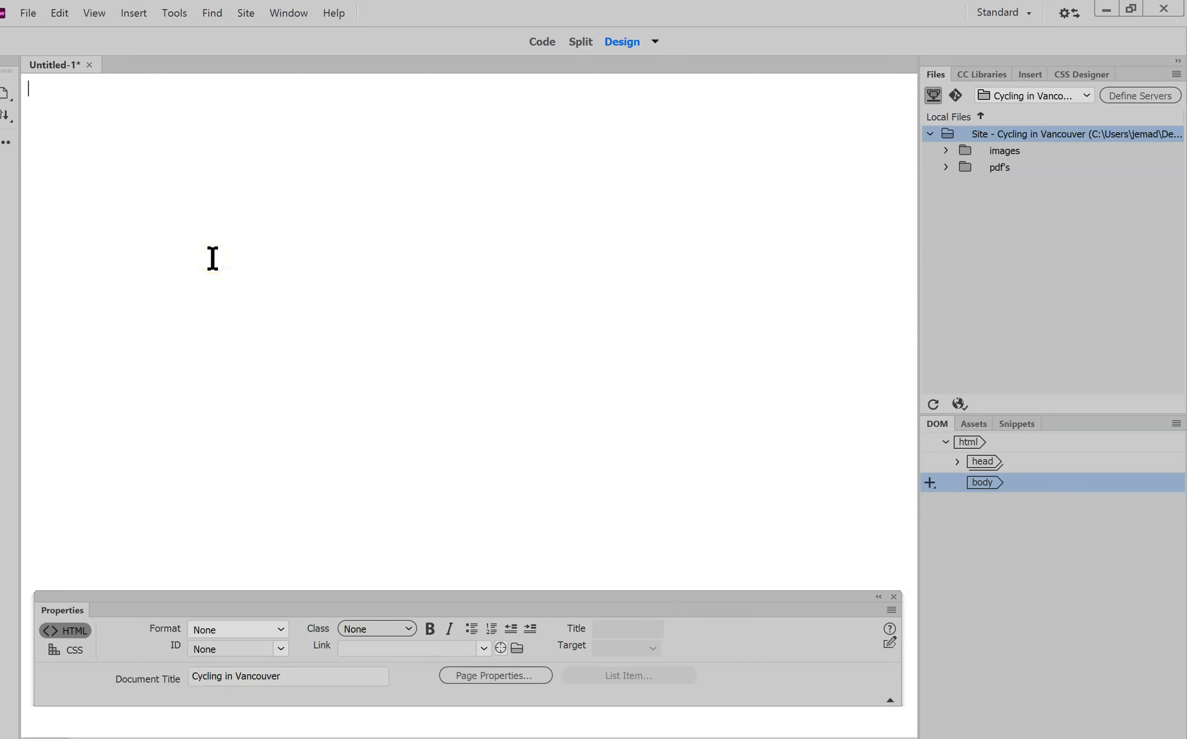
key(ctrl+v)
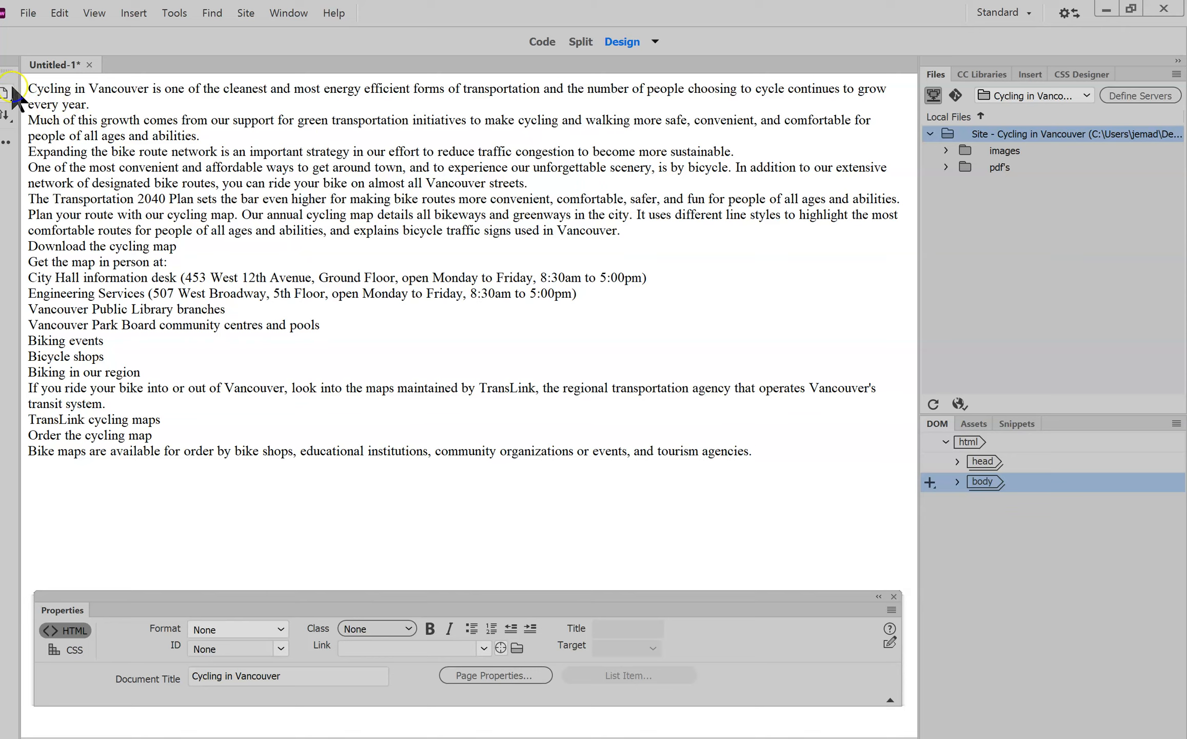
- Add the title line "Cycling in Vancouver" as a separate paragraph above the article's first sentence
click(38, 93)
key(Return)
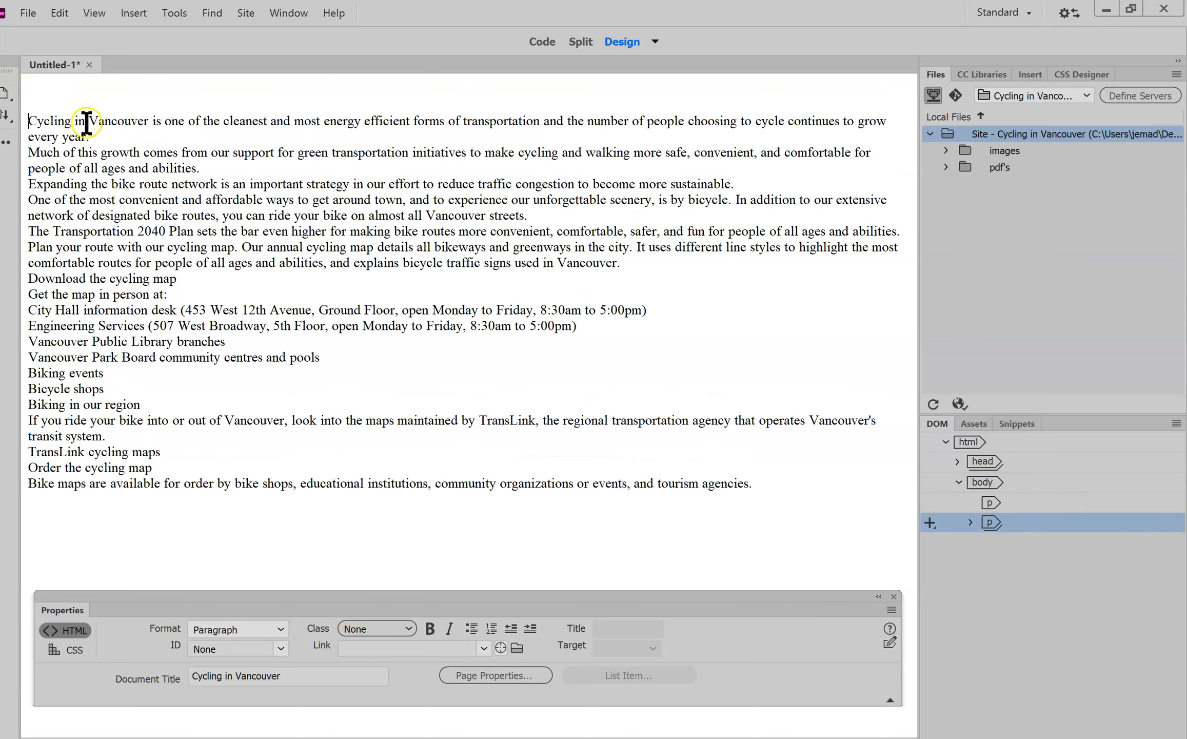
text(C)
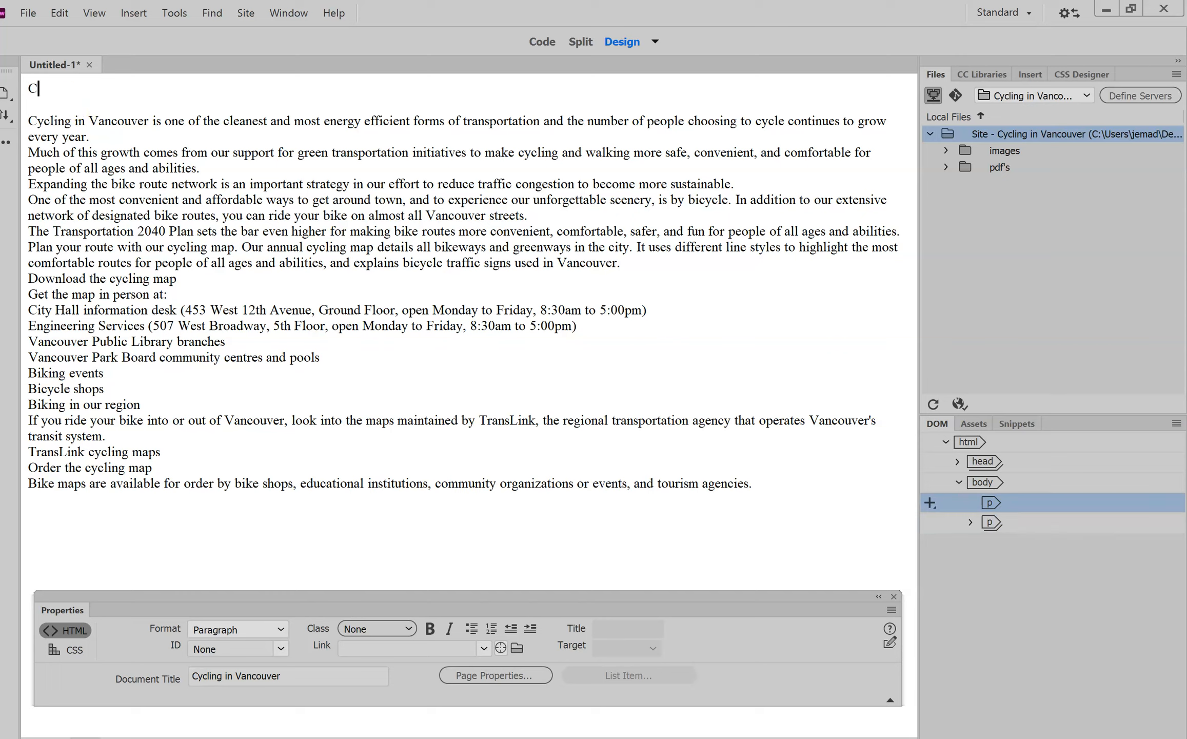
text(ycling)
key(BackSpace)
key(BackSpace)
text(g in Vn)
text(ncouver)
- Format the "Cycling in Vancouver" title line as Heading 1
drag(154, 88, 27, 88)
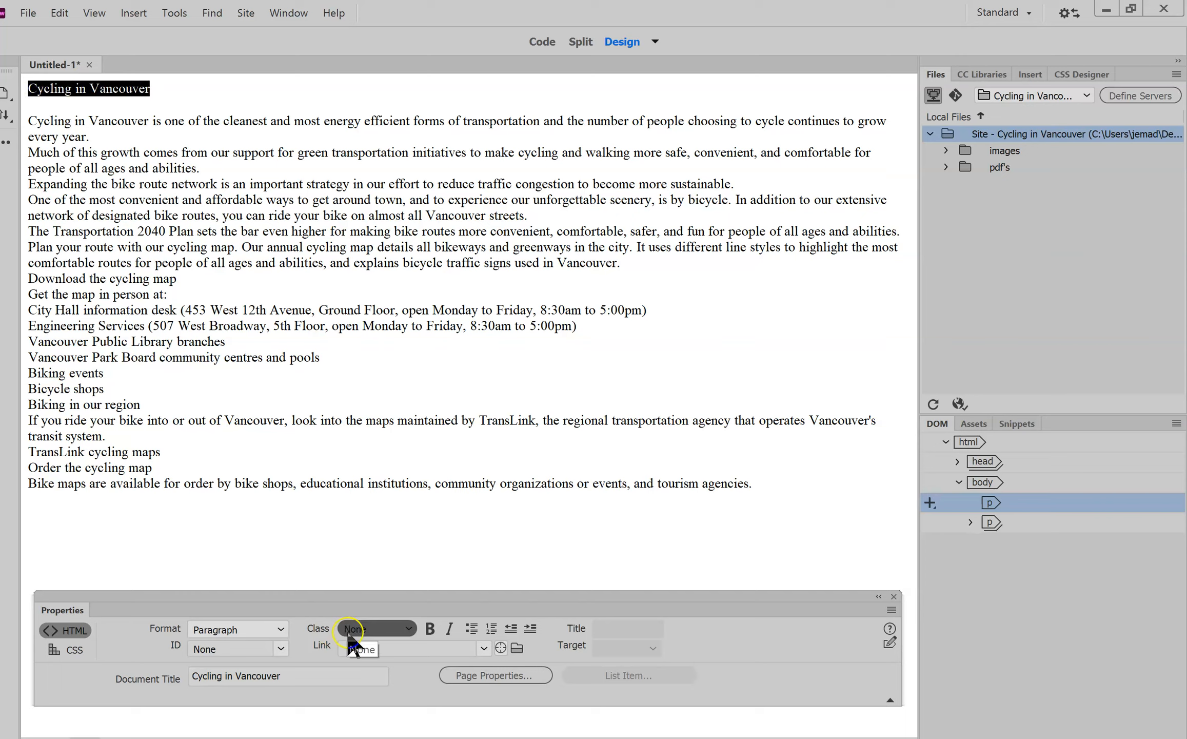
click(278, 631)
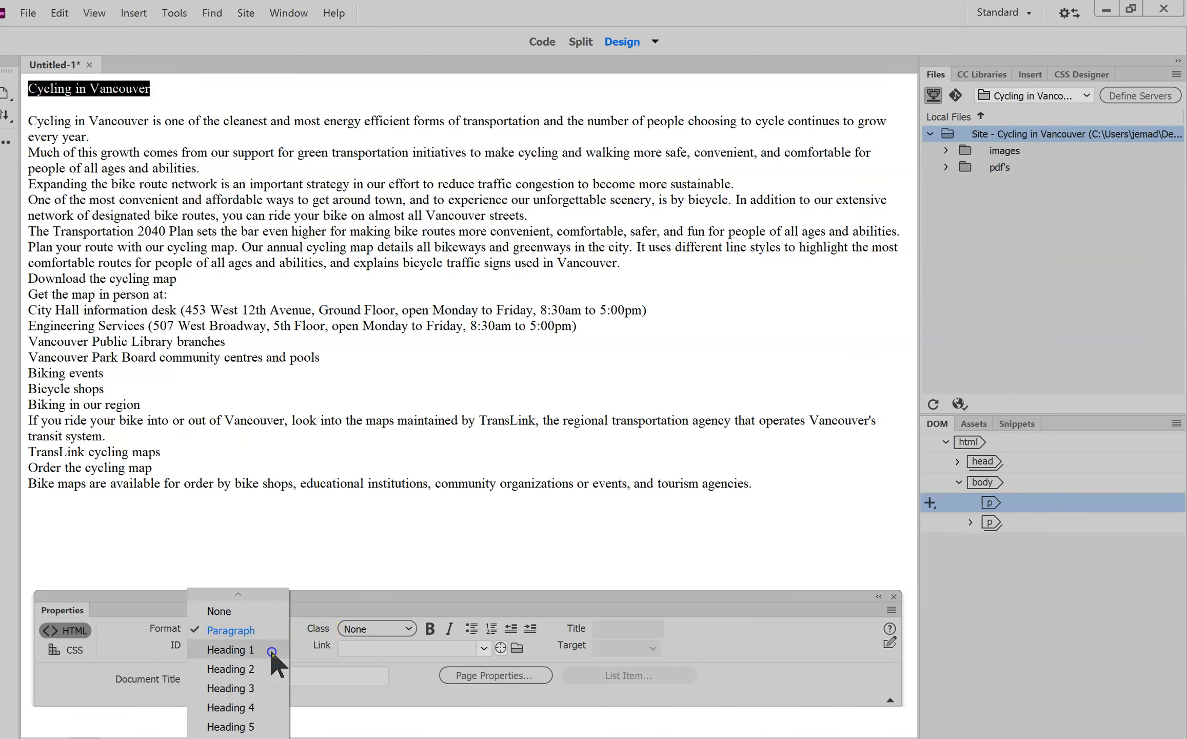
click(272, 650)
click(341, 101)
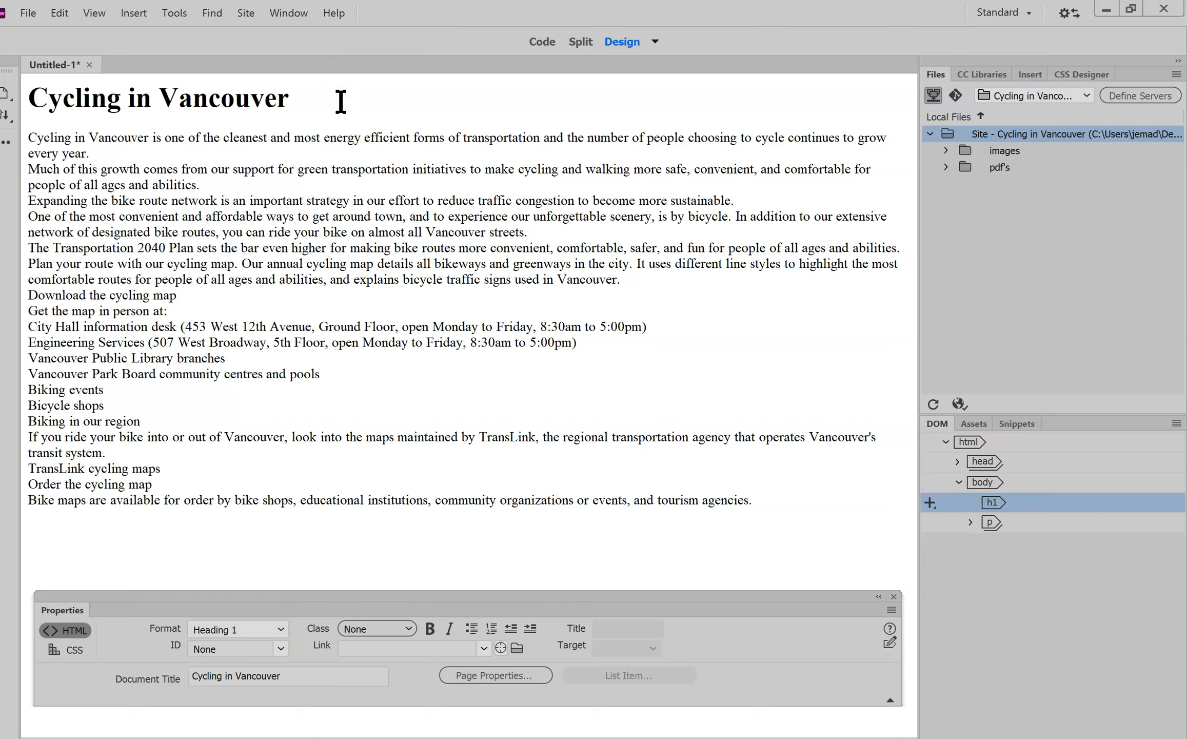
- Insert paragraph breaks after "every year.", "all ages and abilities." in the second passage, "almost all Vancouver streets." and "signs used in Vancouver."
click(174, 152)
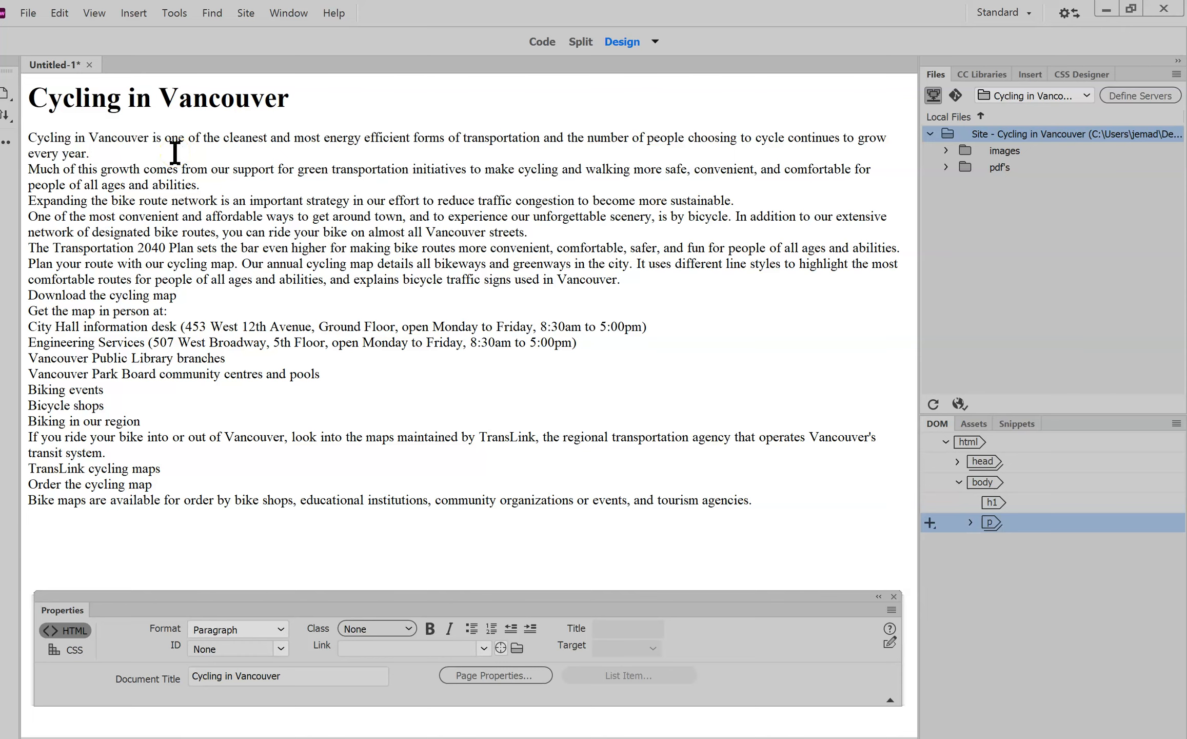
key(Return)
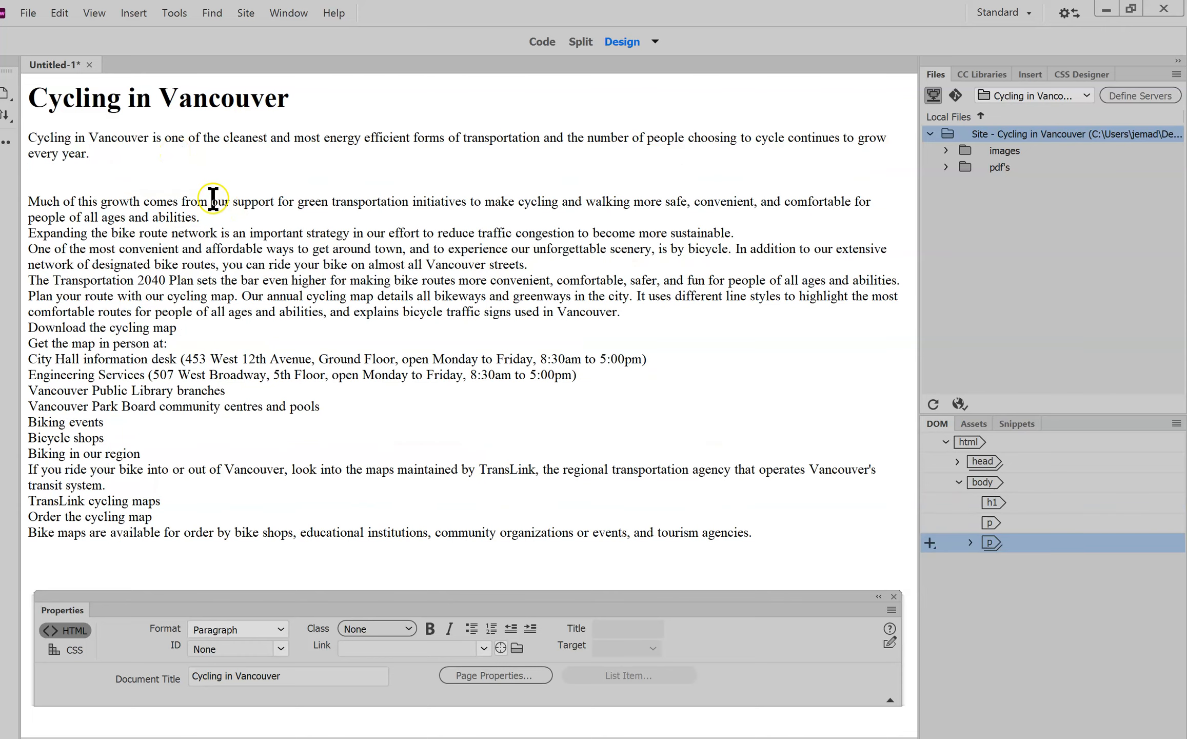
click(222, 210)
key(Return)
click(542, 294)
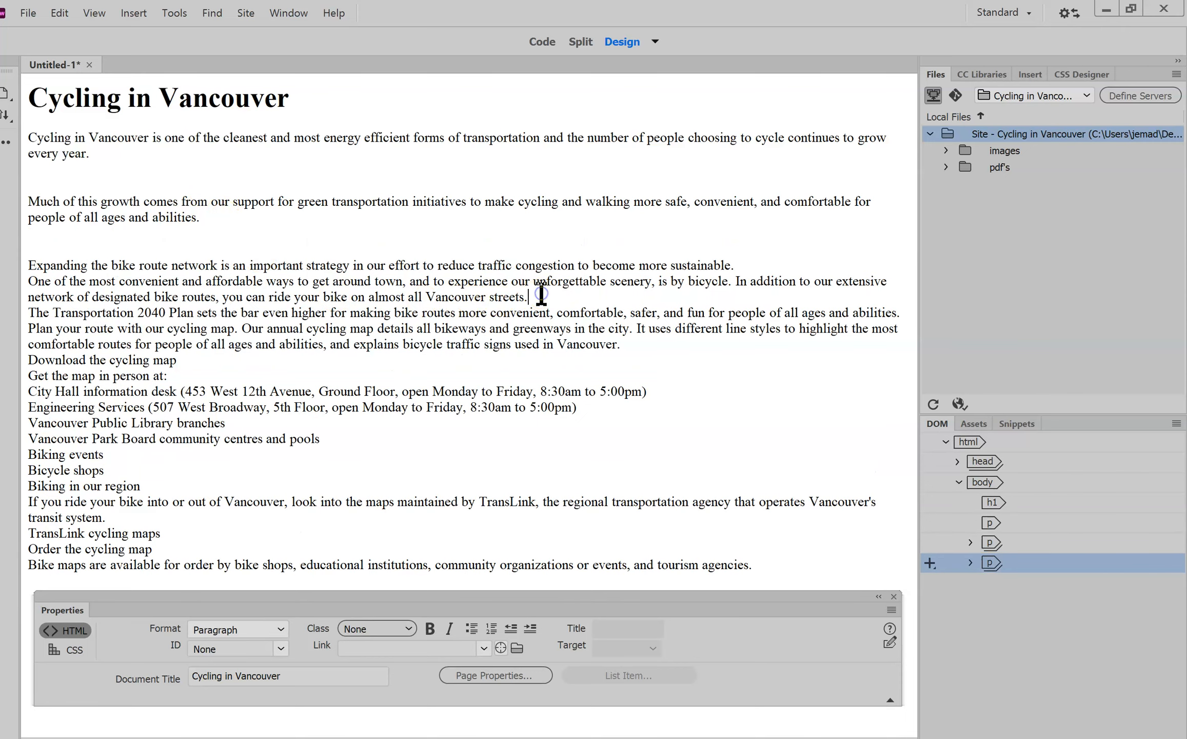
key(Return)
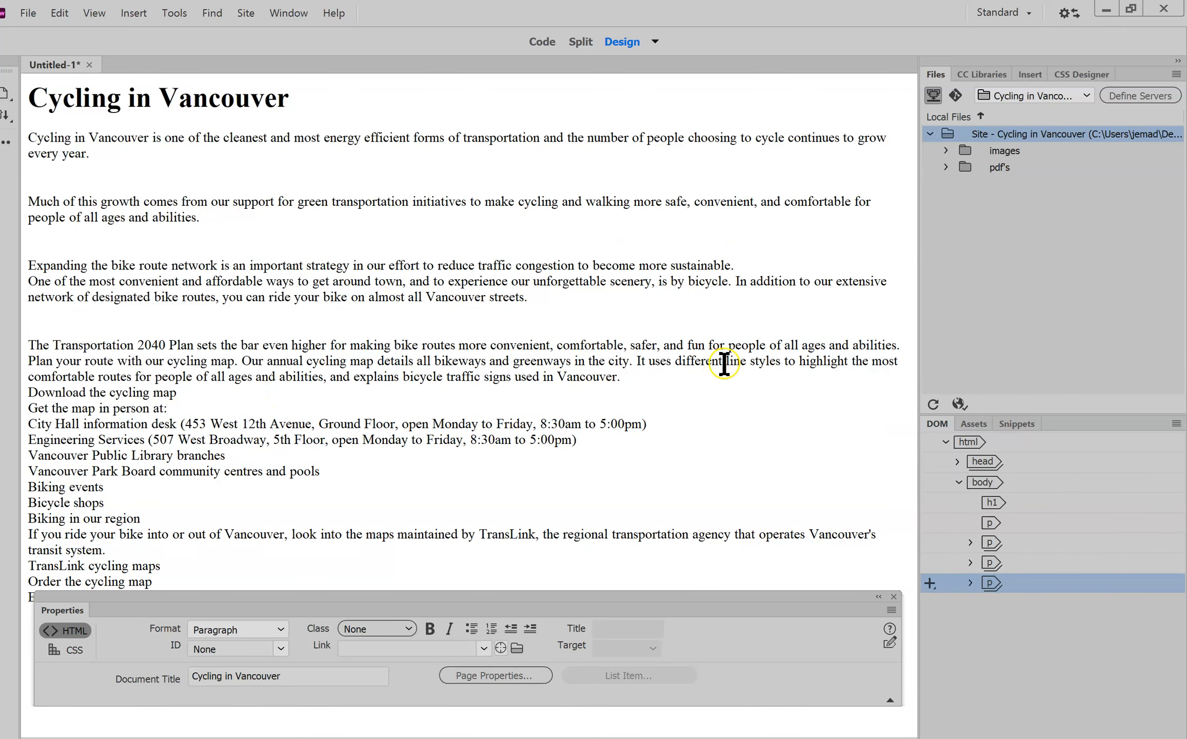
click(677, 378)
key(Return)
click(674, 376)
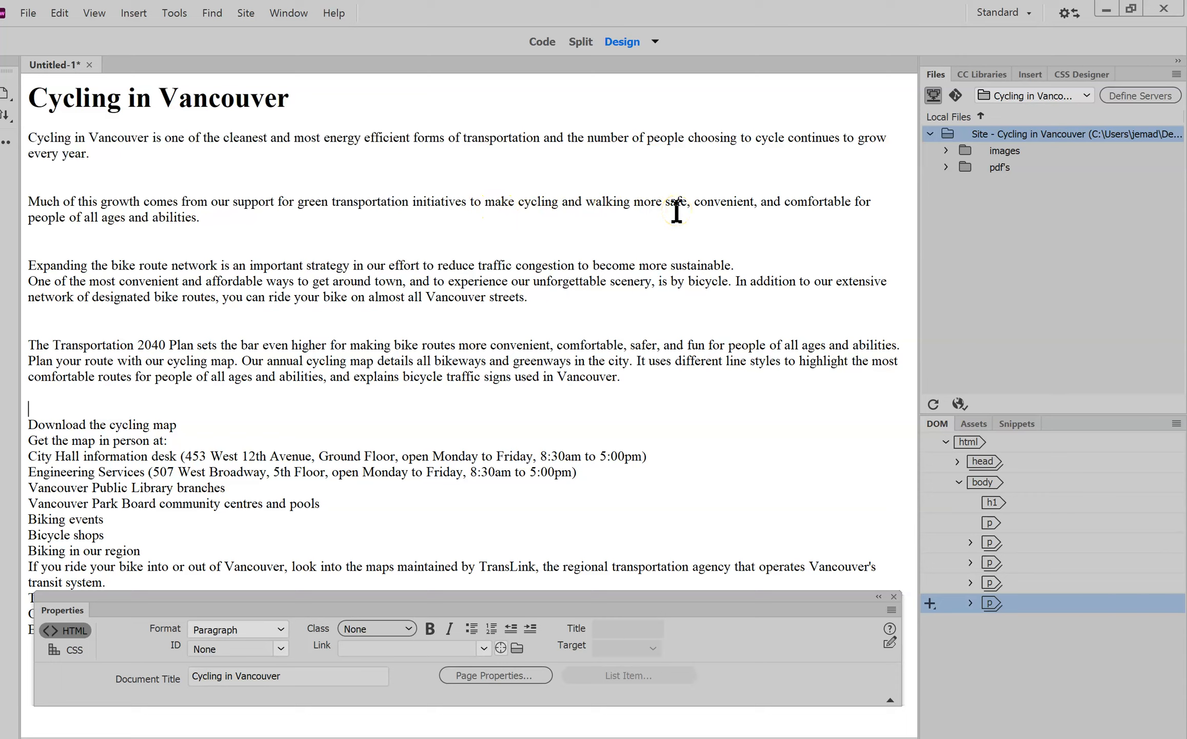
- Enter the subheading text "Green transportation initiatives" on the blank line above "Much of this growth comes from our support"
click(214, 223)
click(119, 176)
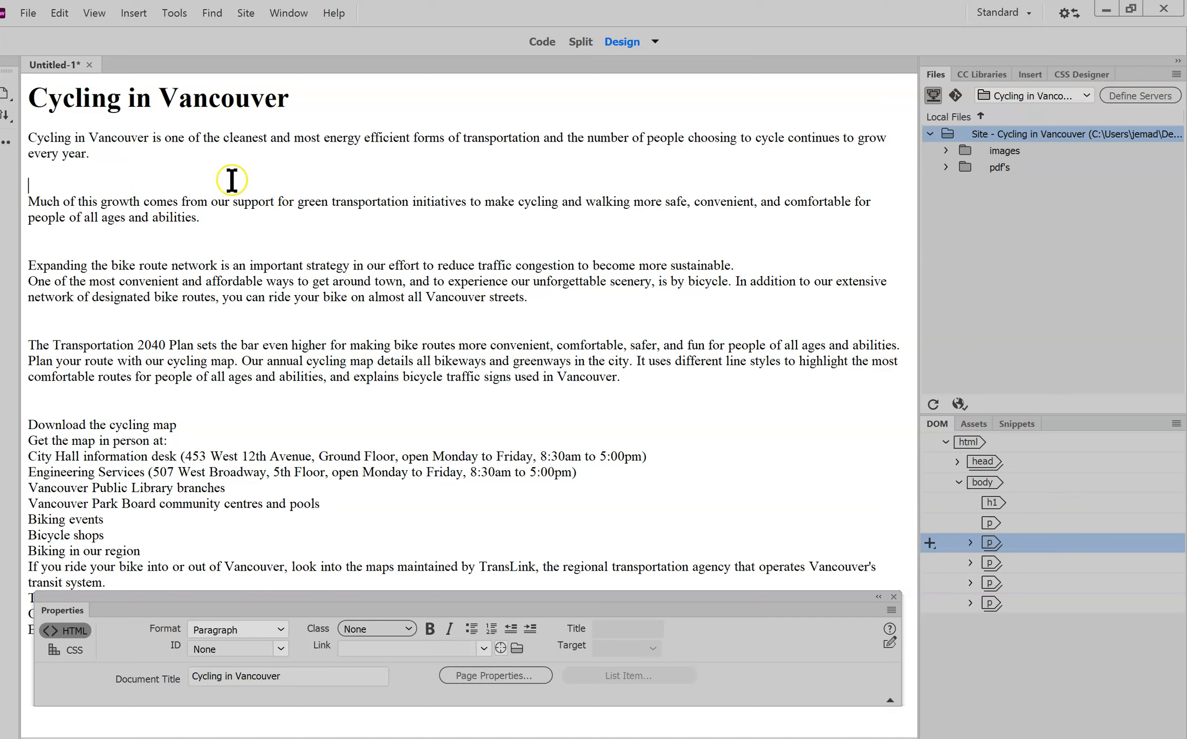
key(Up)
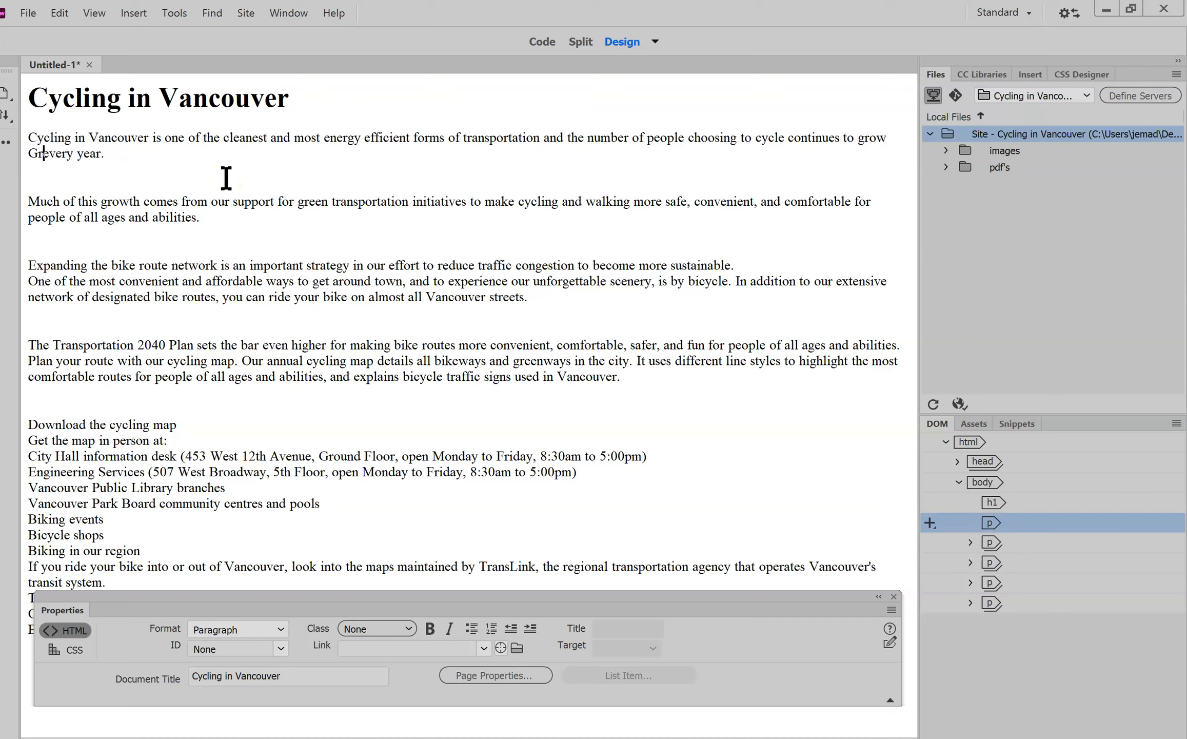
key(Down)
key(Down)
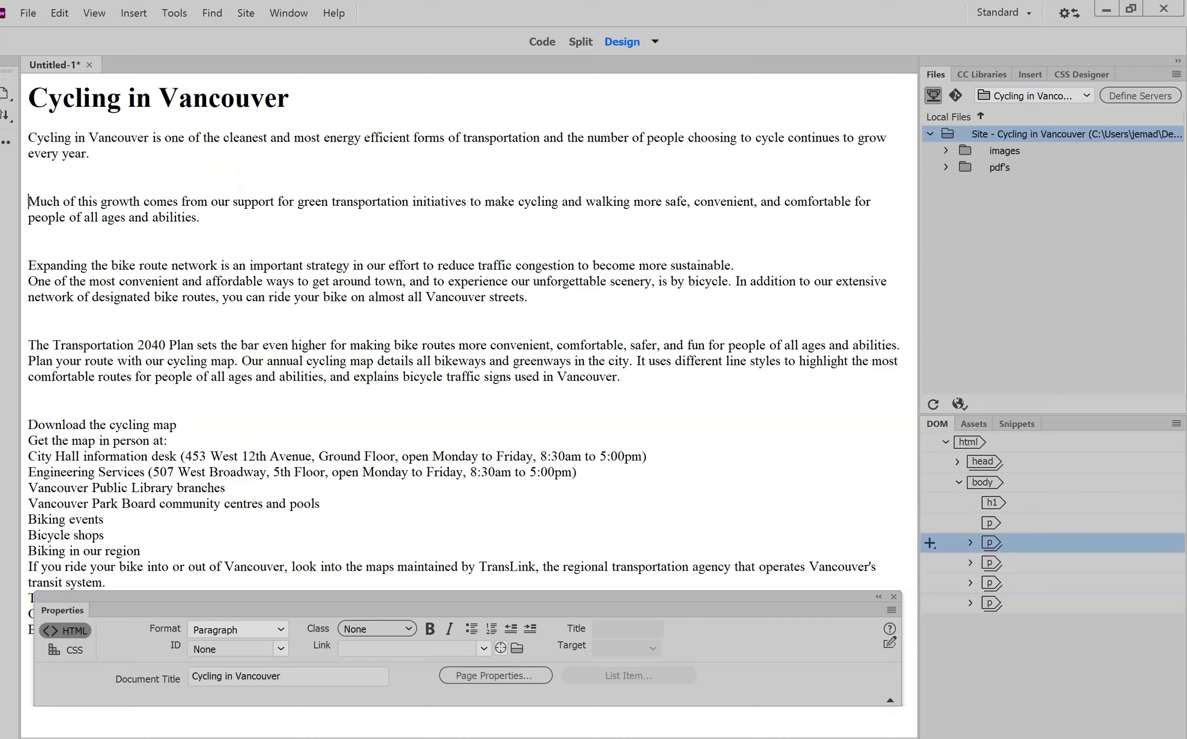
text(Green transportation initiativ)
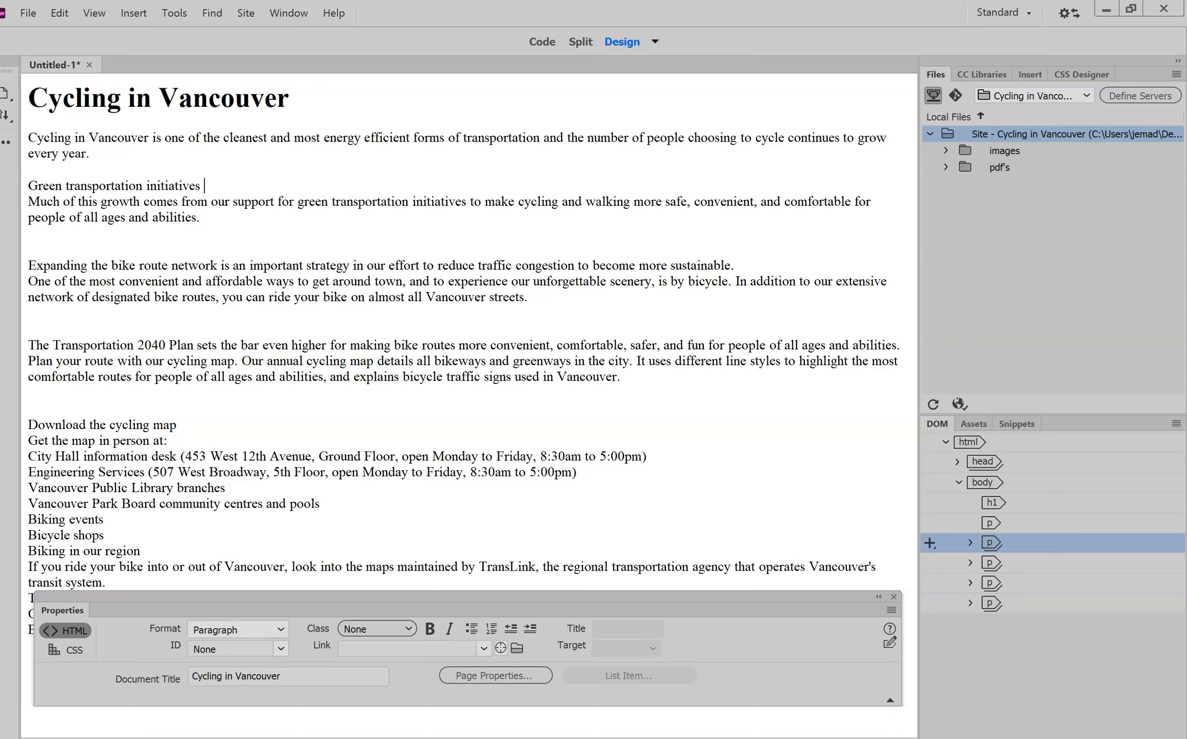
text(es)
- Try to format only the "Green transportation initiatives" line as Heading 3
drag(223, 186, 27, 185)
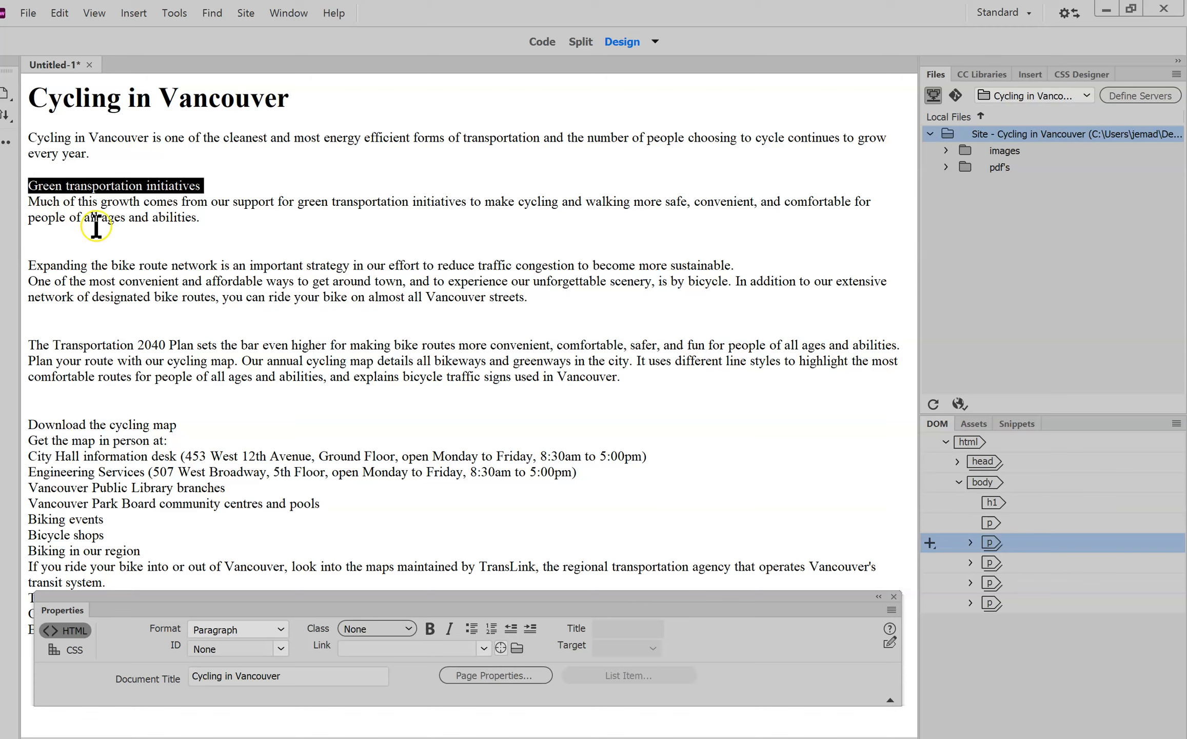
click(284, 629)
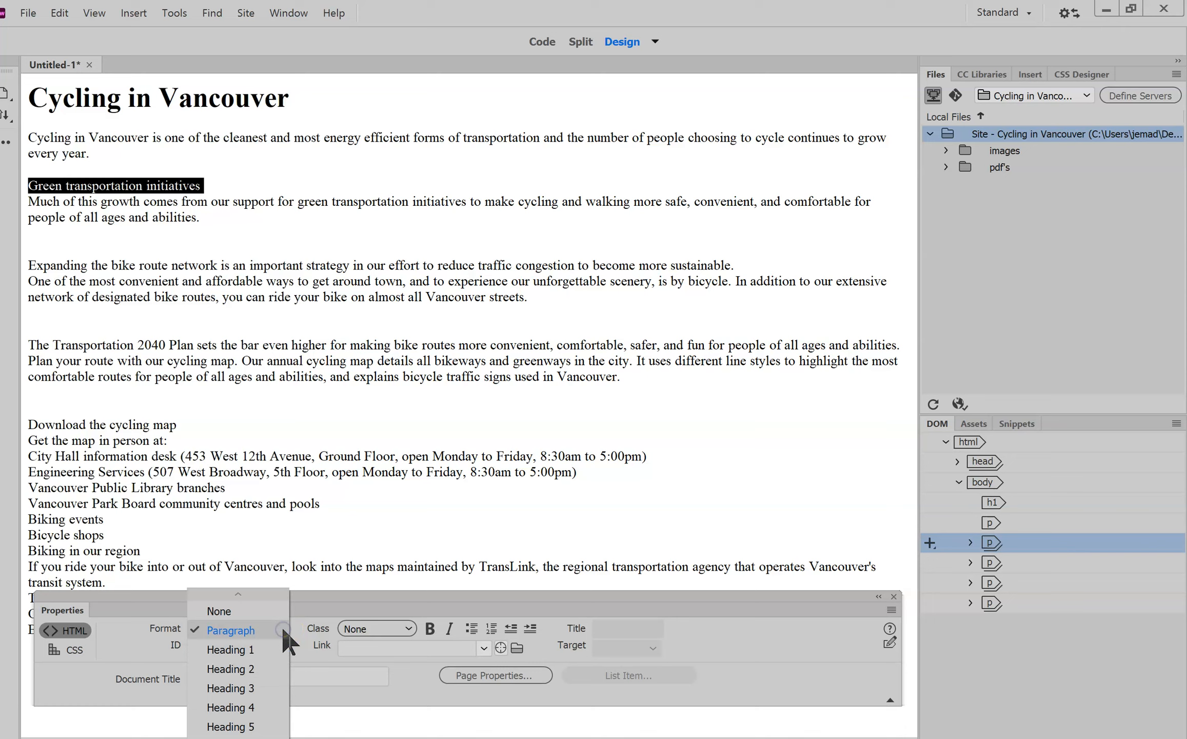
click(276, 688)
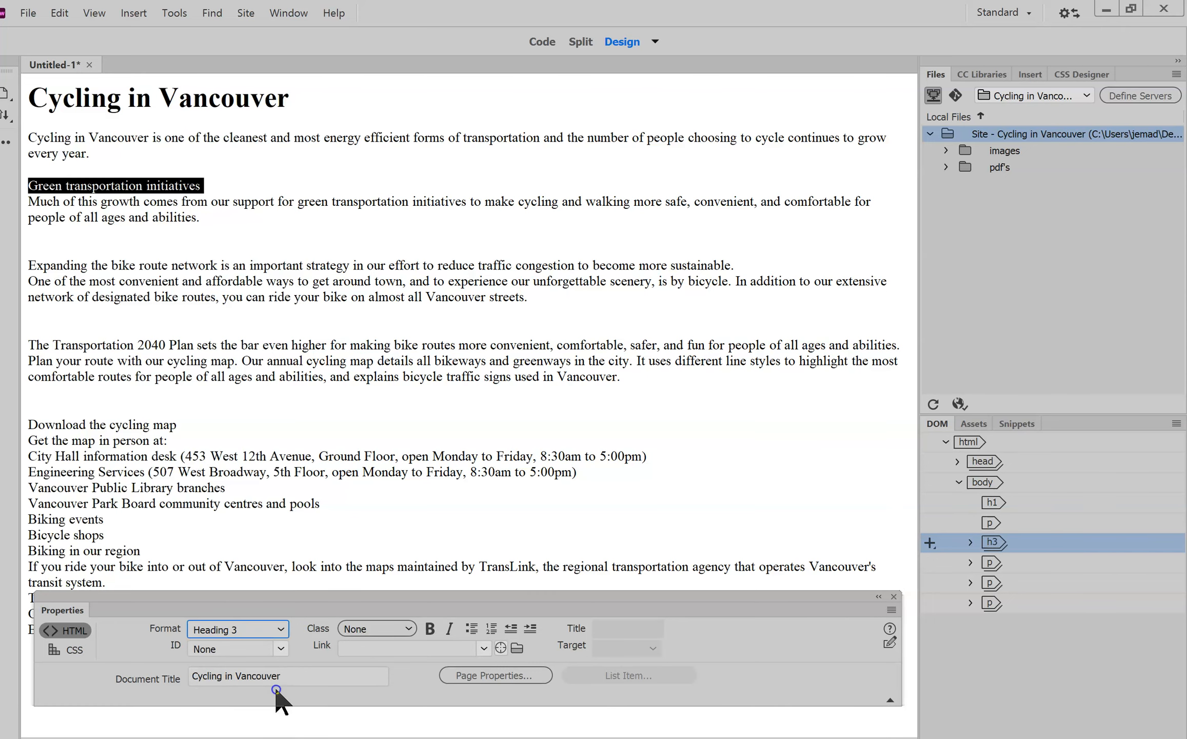
key(ctrl+z)
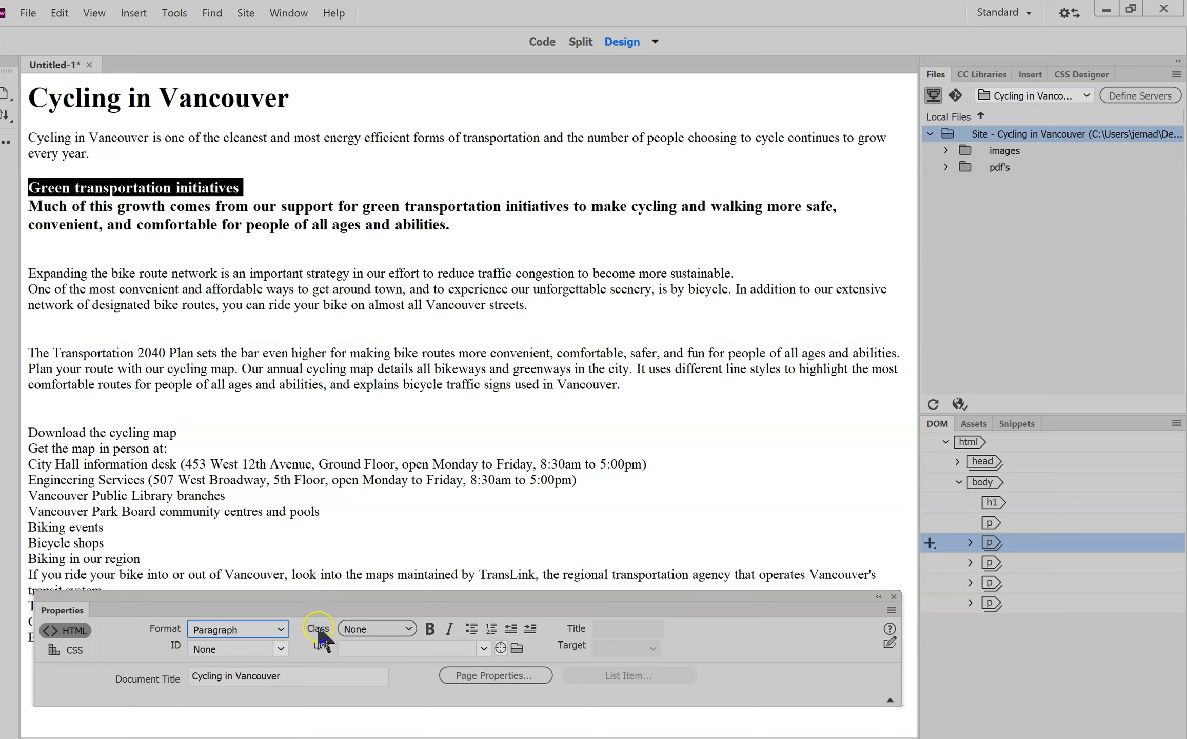
- Separate "Green transportation initiatives" into its own paragraph and format it as Heading 3
click(216, 194)
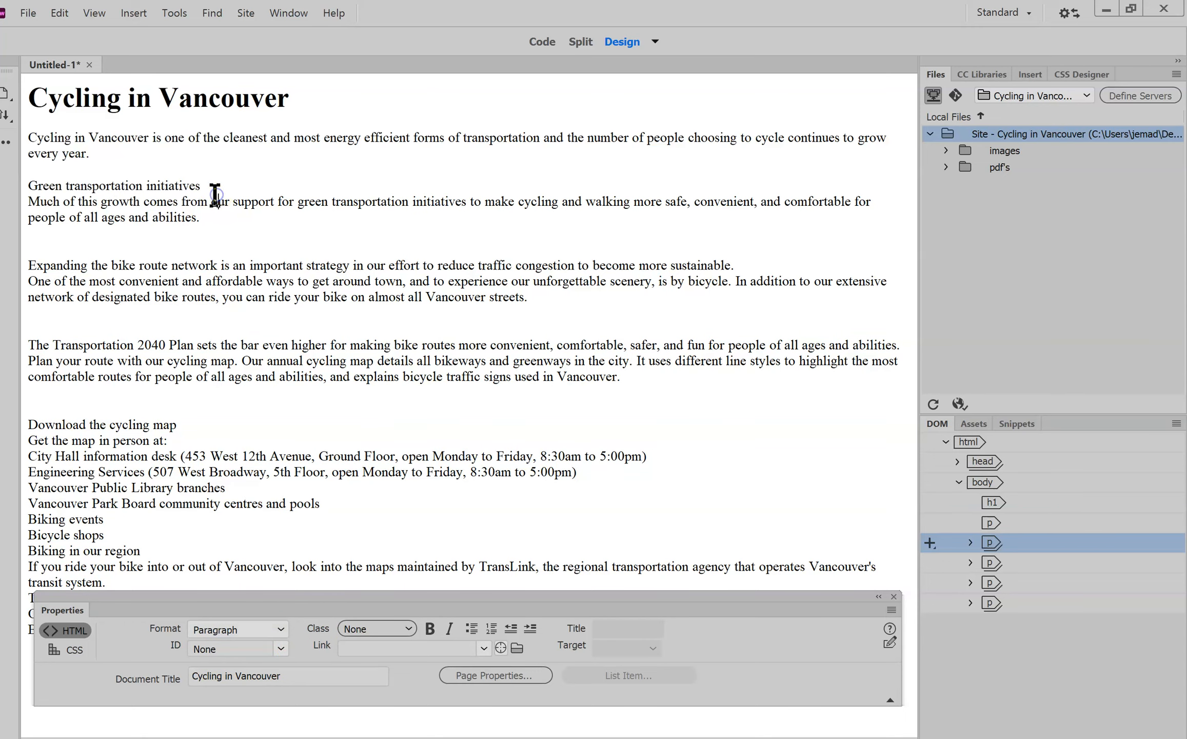
key(Return)
drag(222, 189, 14, 191)
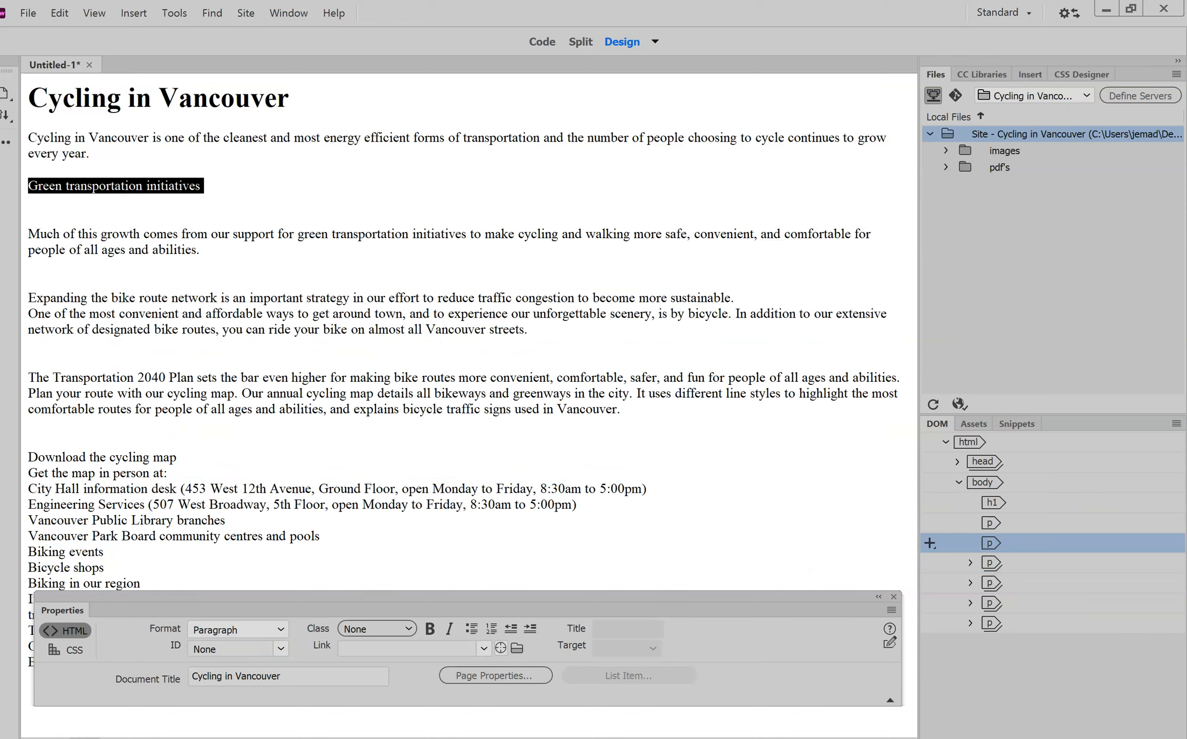
click(282, 624)
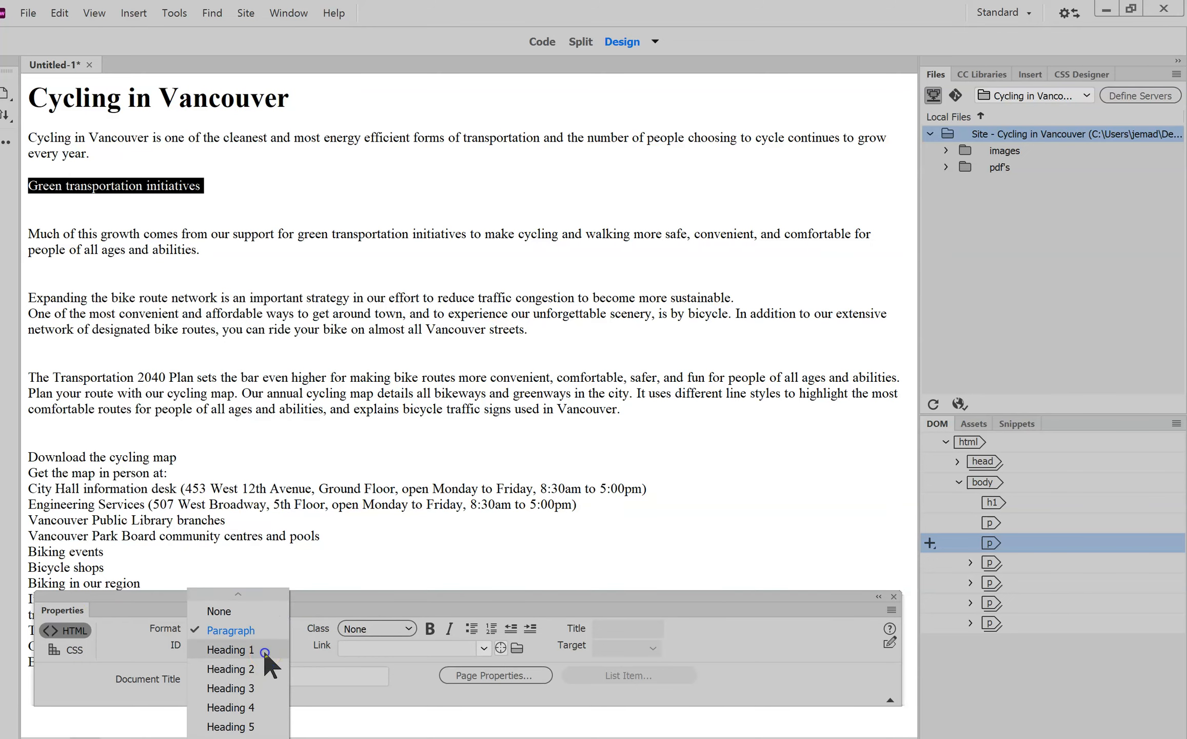
click(264, 649)
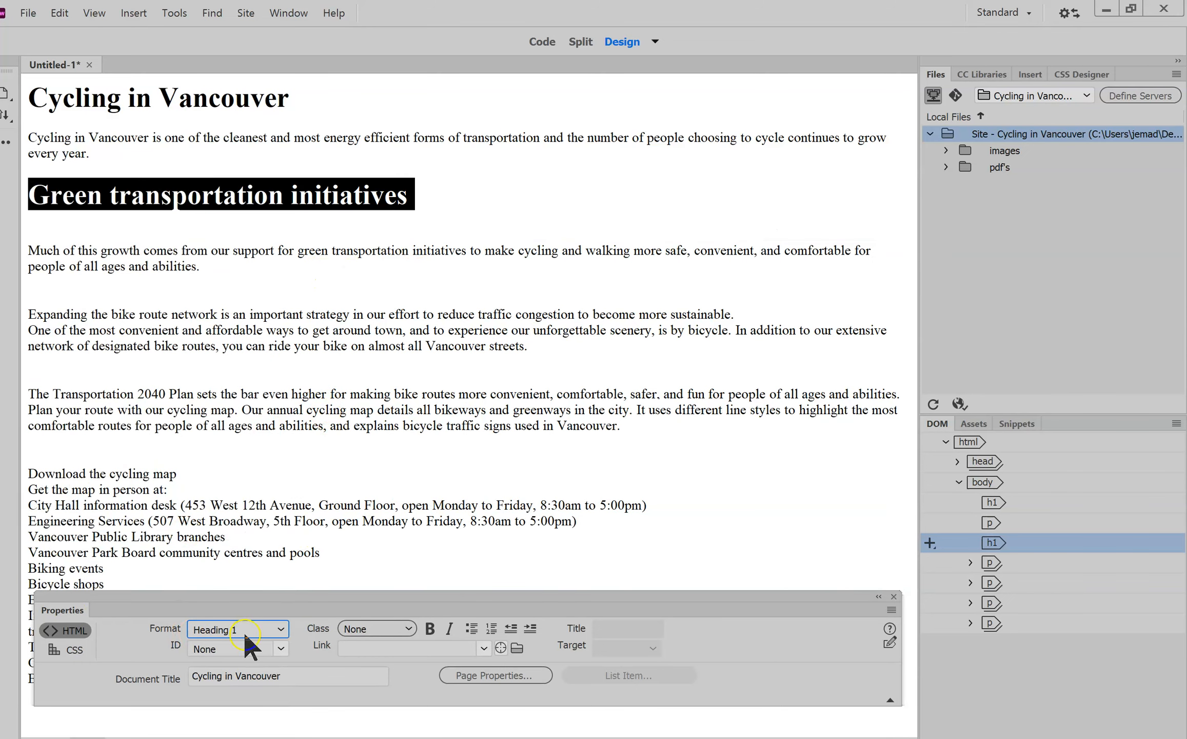
click(281, 629)
click(265, 667)
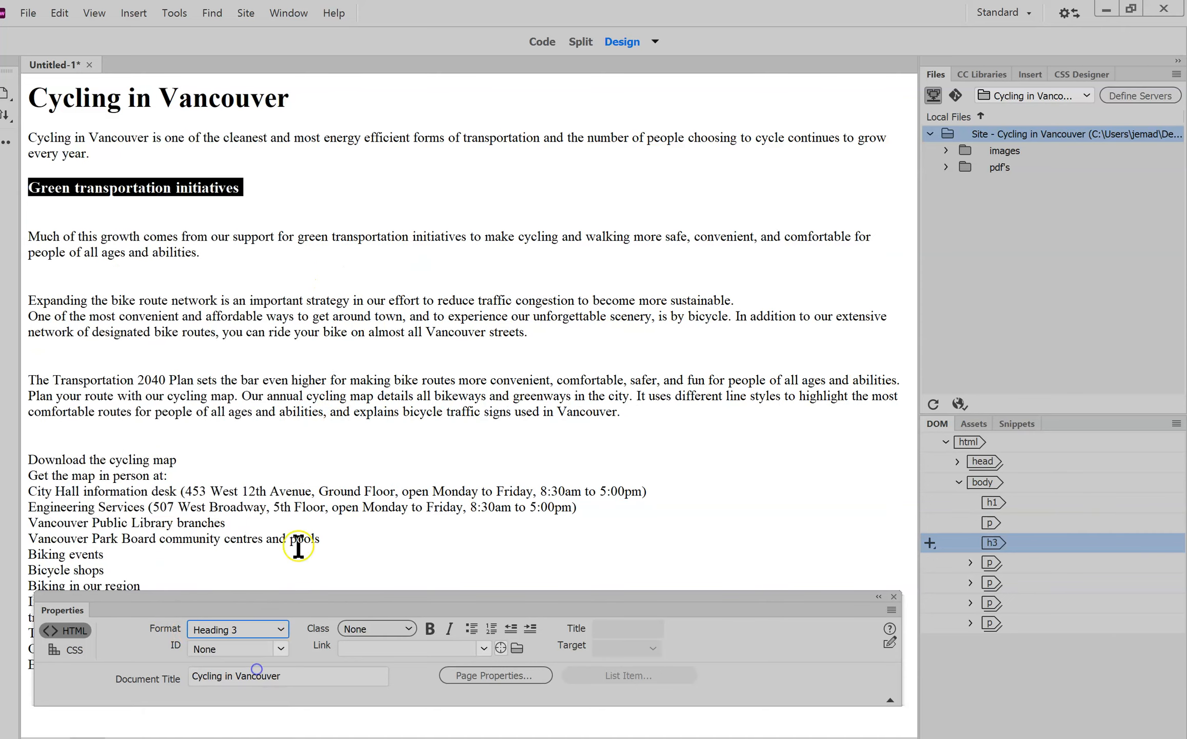
click(269, 206)
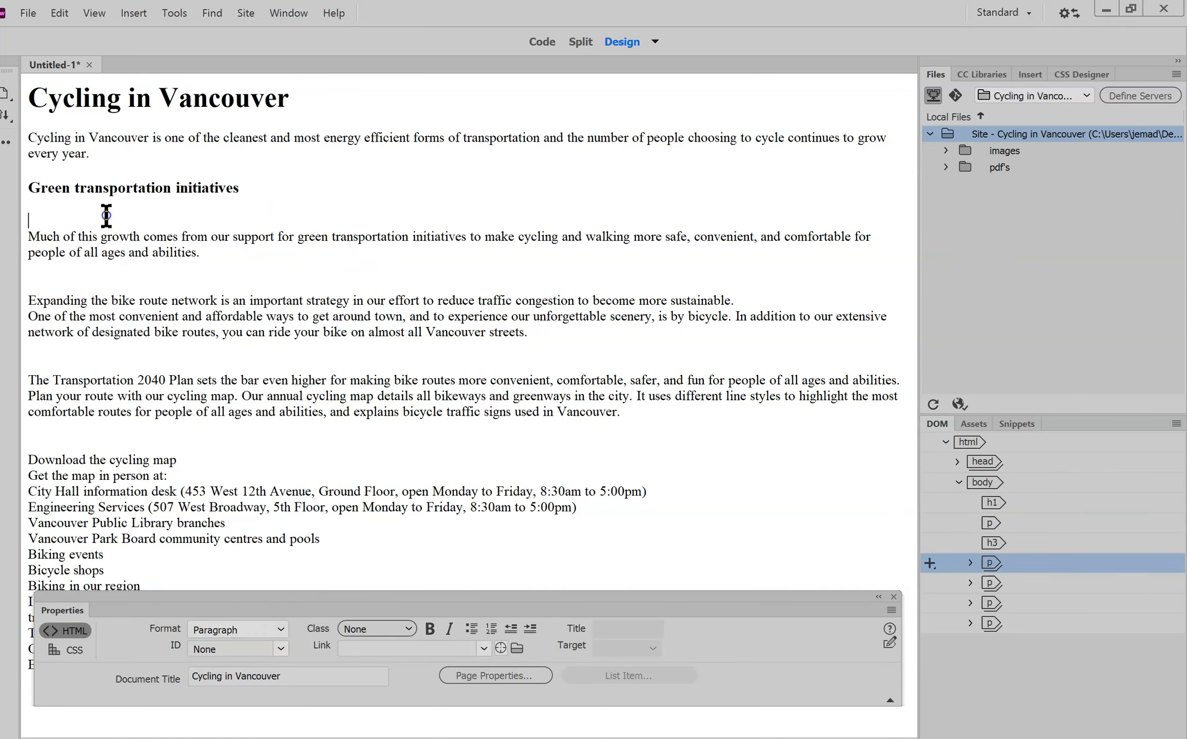
- Try to remove the blank line between "Green transportation initiatives" and "Much of this growth comes from our support", and undo it
key(BackSpace)
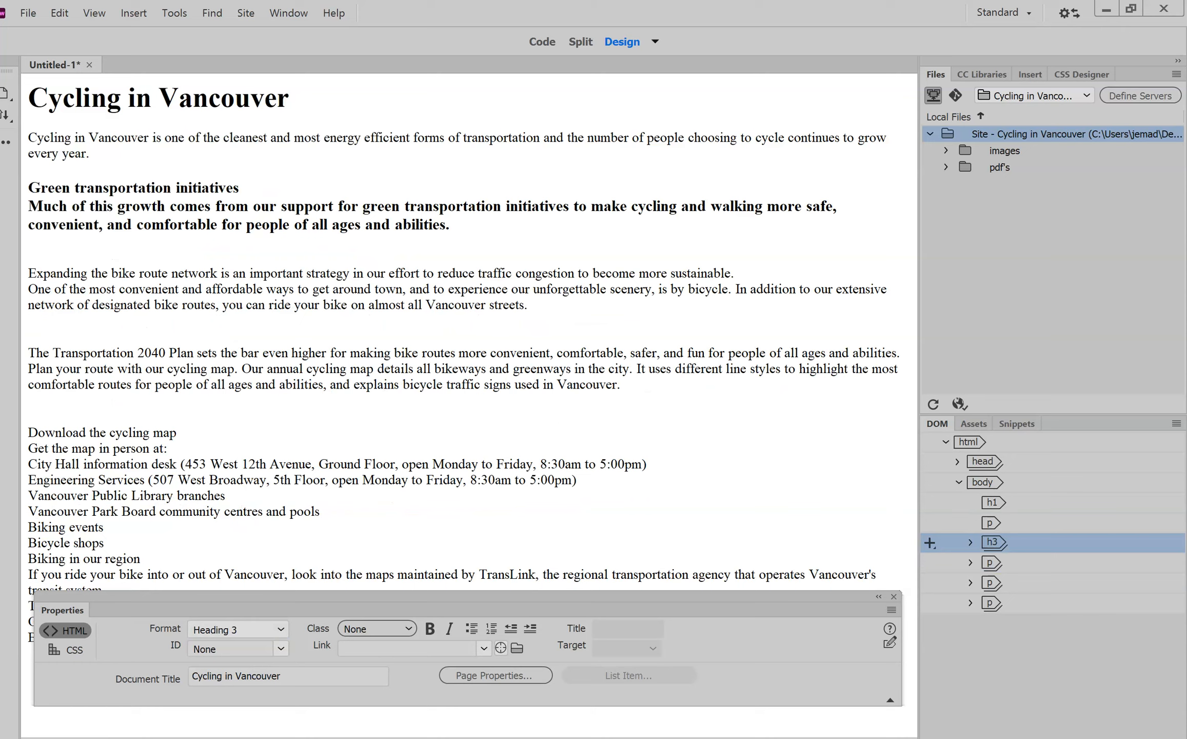
key(ctrl+z)
click(231, 254)
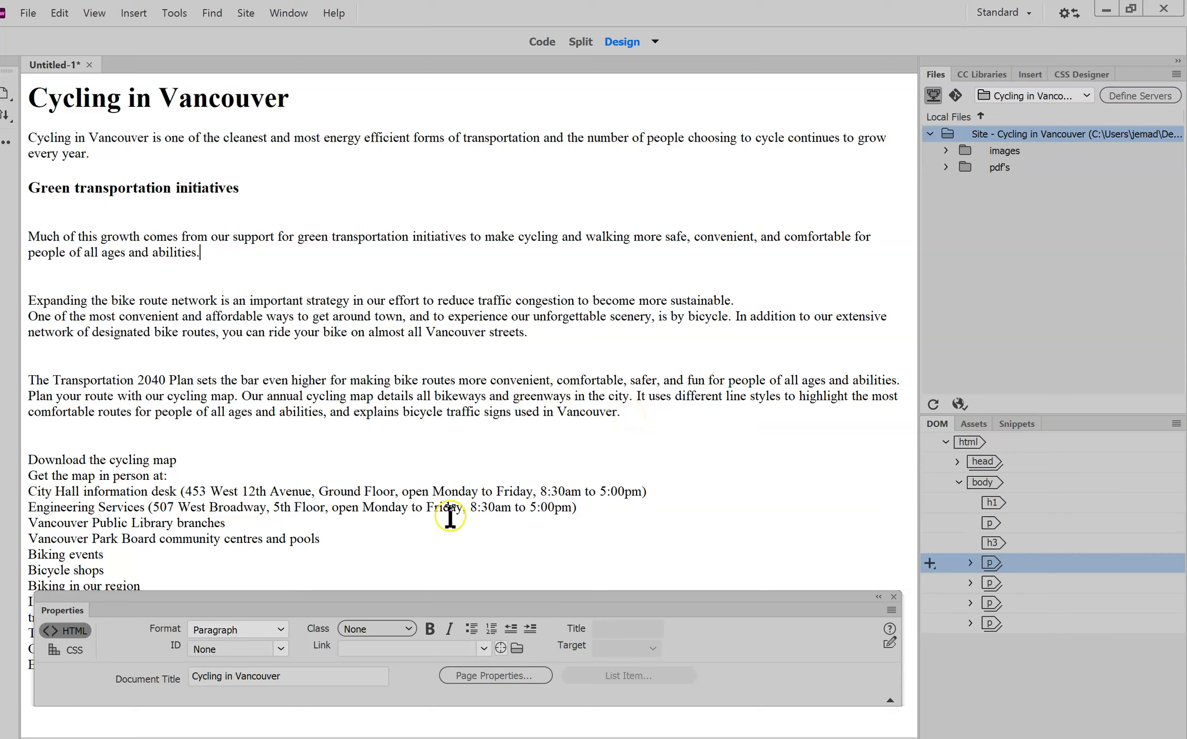
- Move the Properties panel down to uncover the last lines of the page text
click(377, 488)
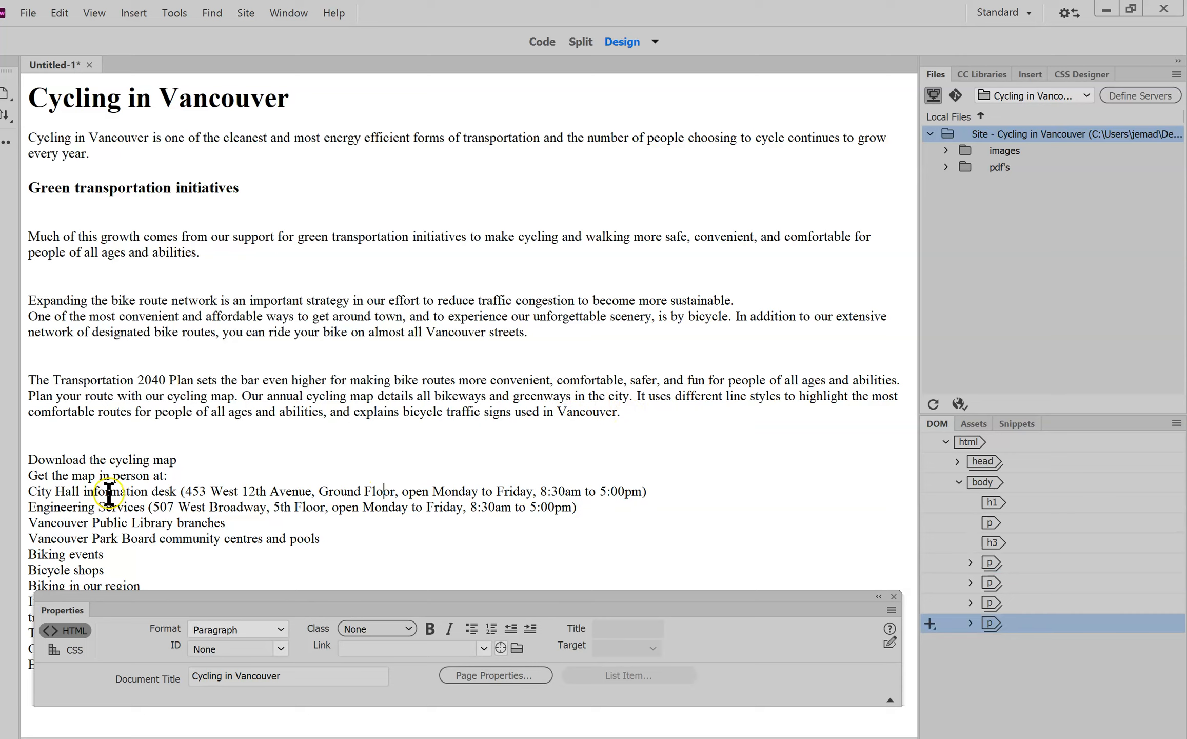
drag(802, 601, 774, 681)
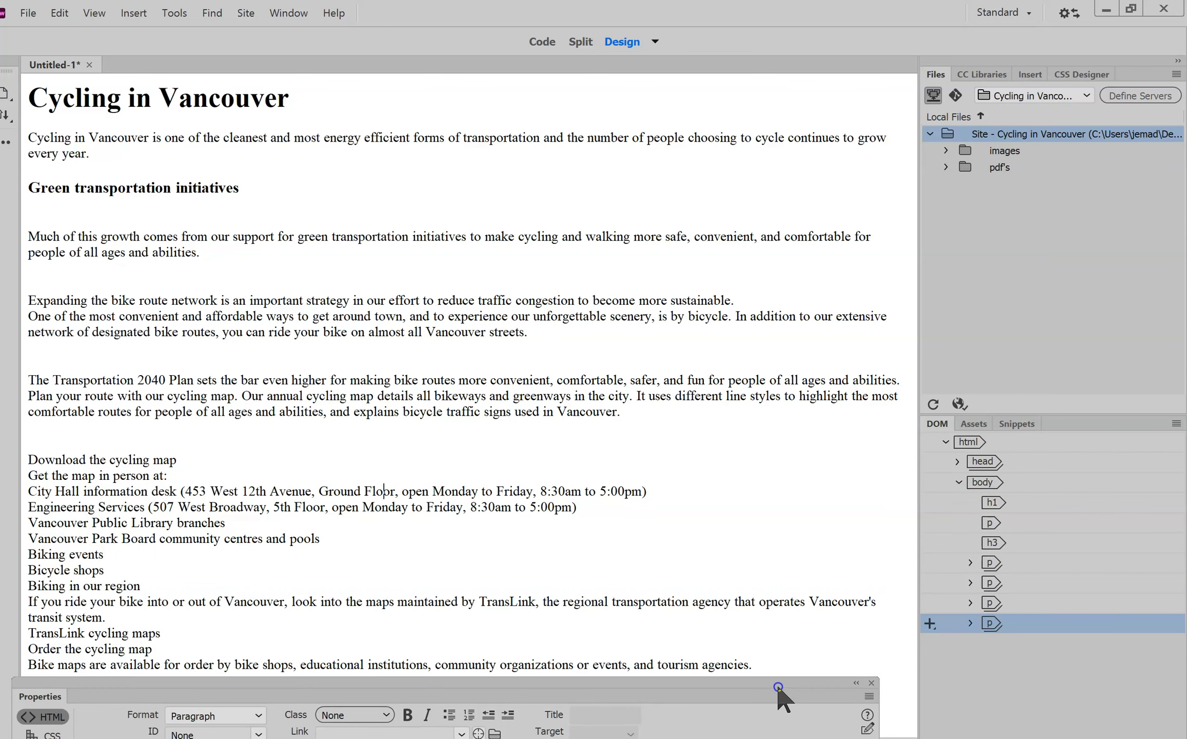
drag(196, 636, 37, 636)
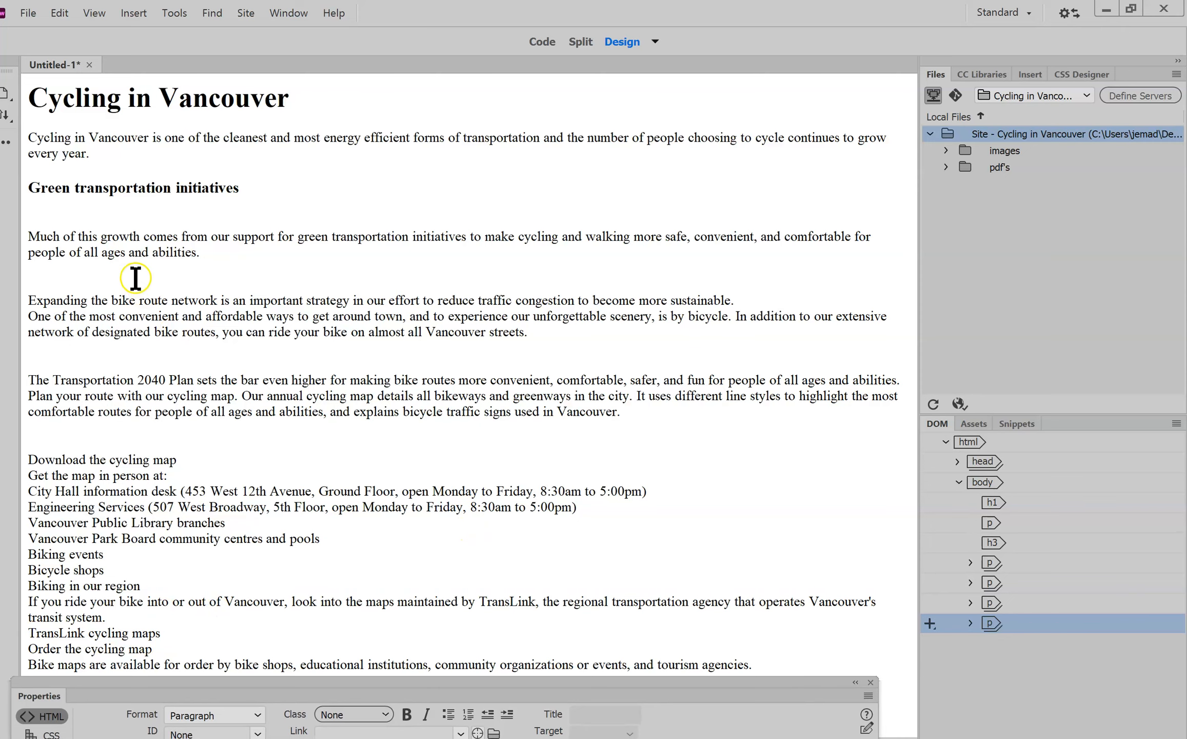
- Add a paragraph below the "Cycling in Vancouver" heading and insert the image Group-Cycling-on-the-Seawall-1328x885.jpg from the images folder
click(320, 92)
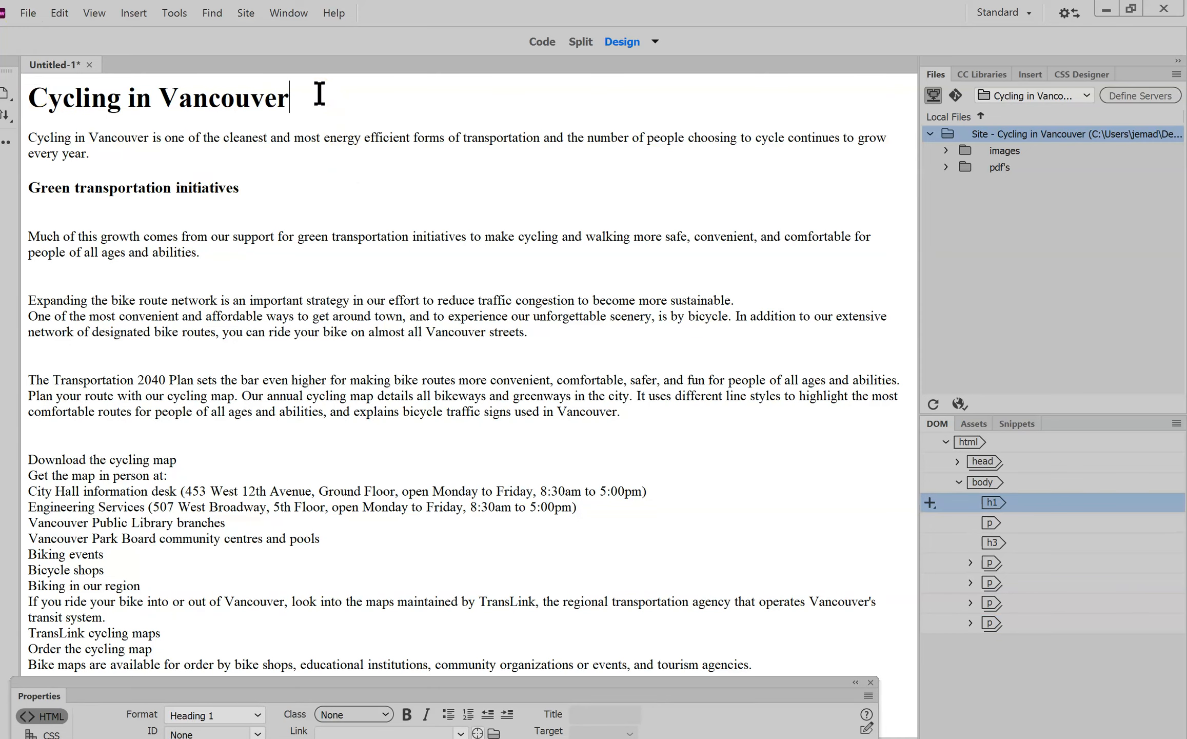
key(Return)
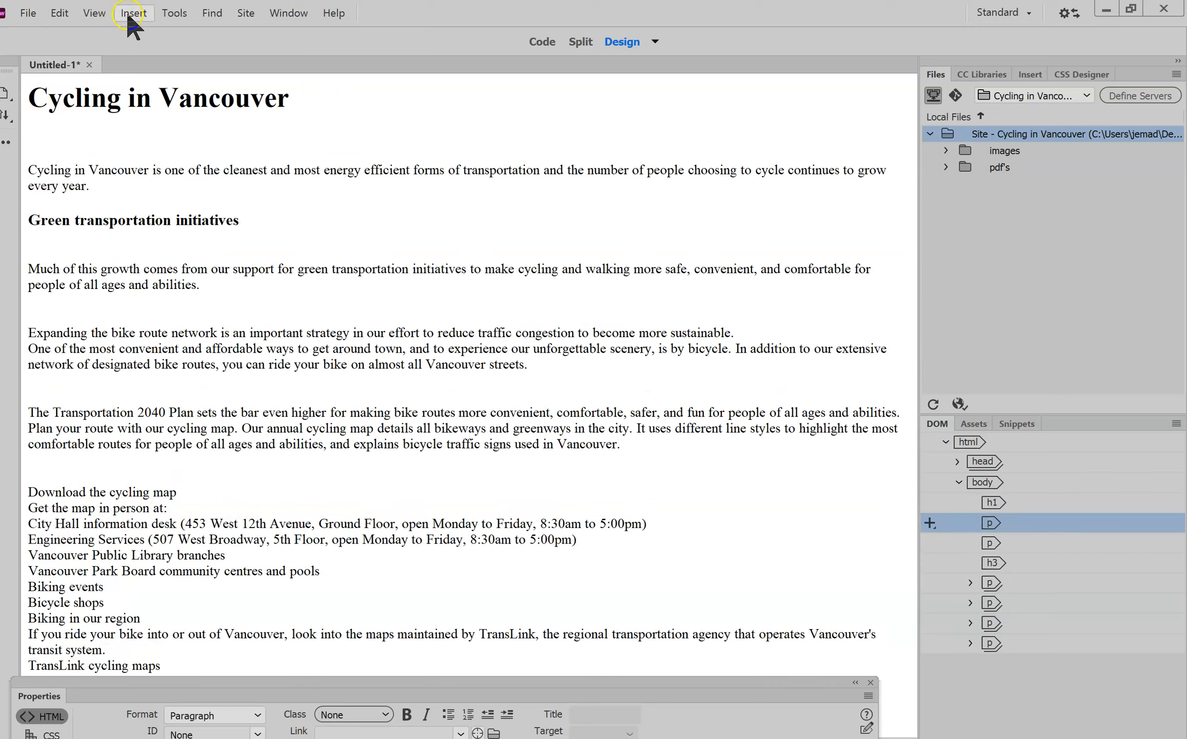
click(132, 14)
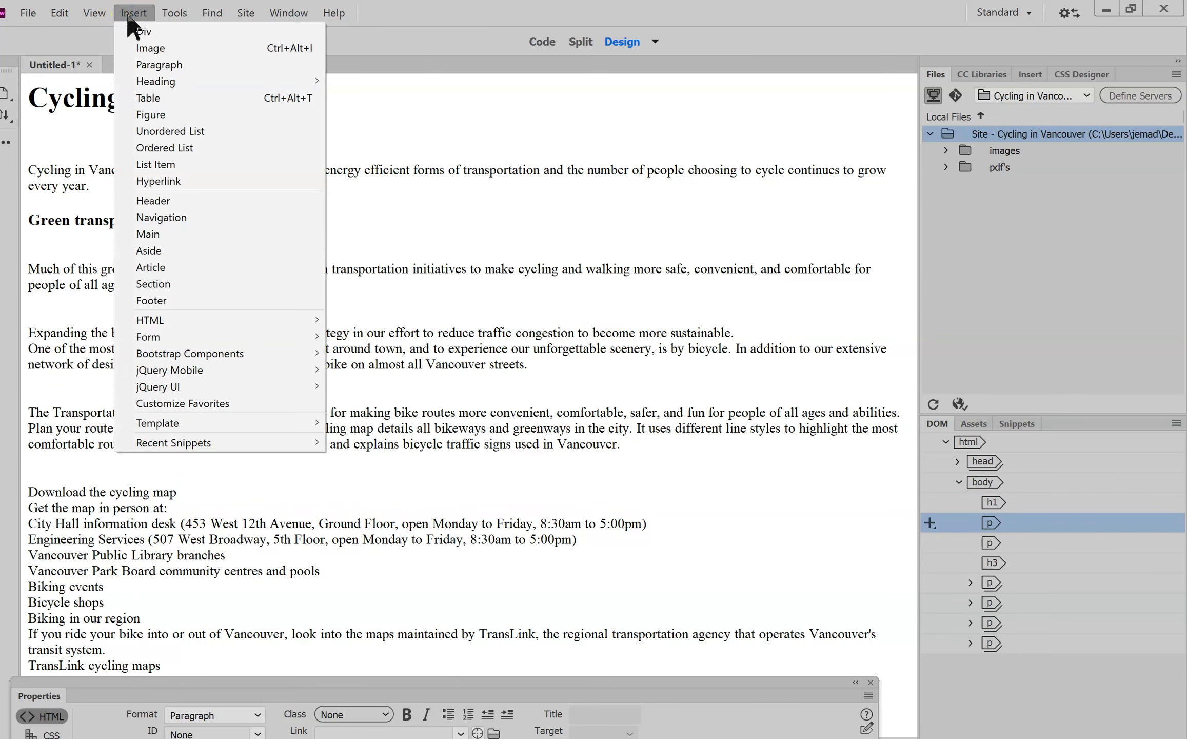
click(138, 48)
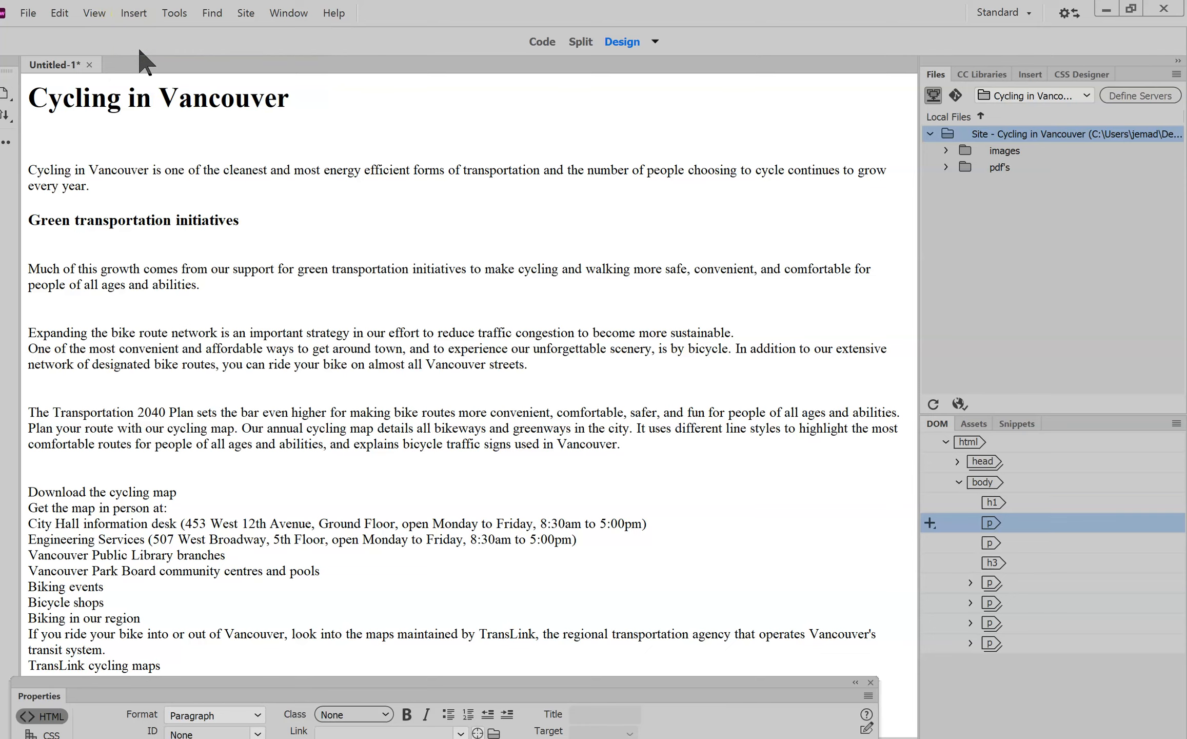
click(239, 183)
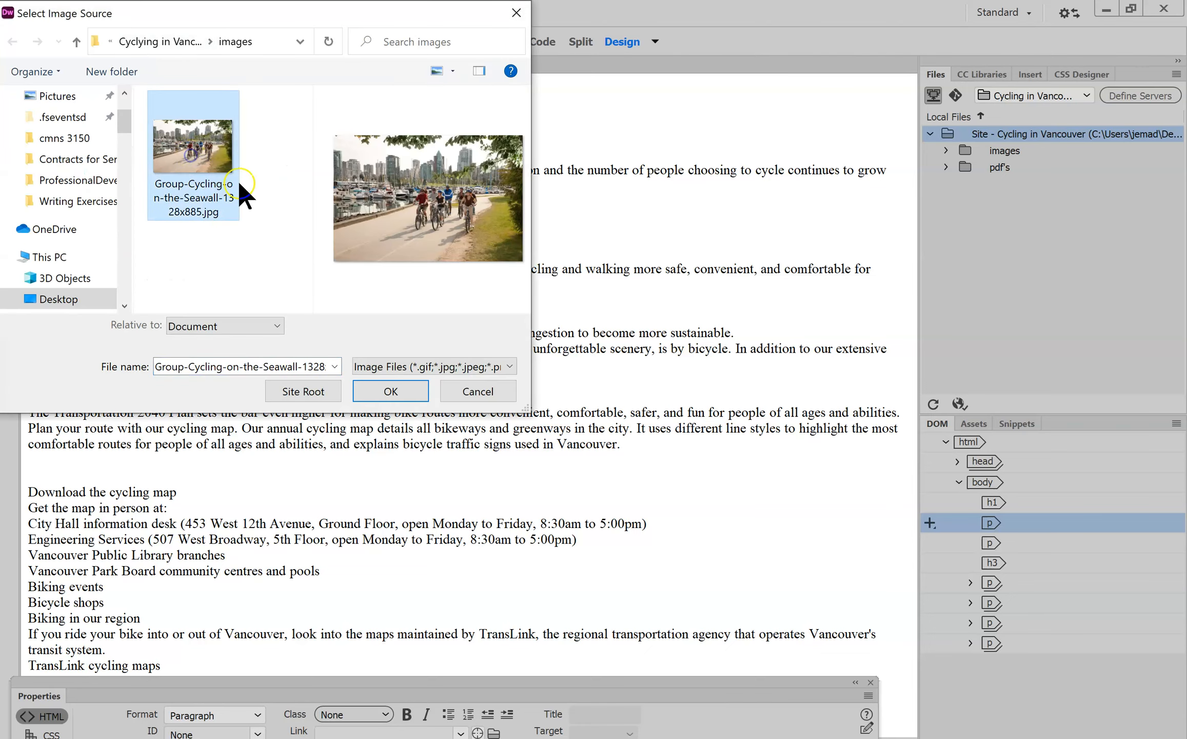
click(388, 390)
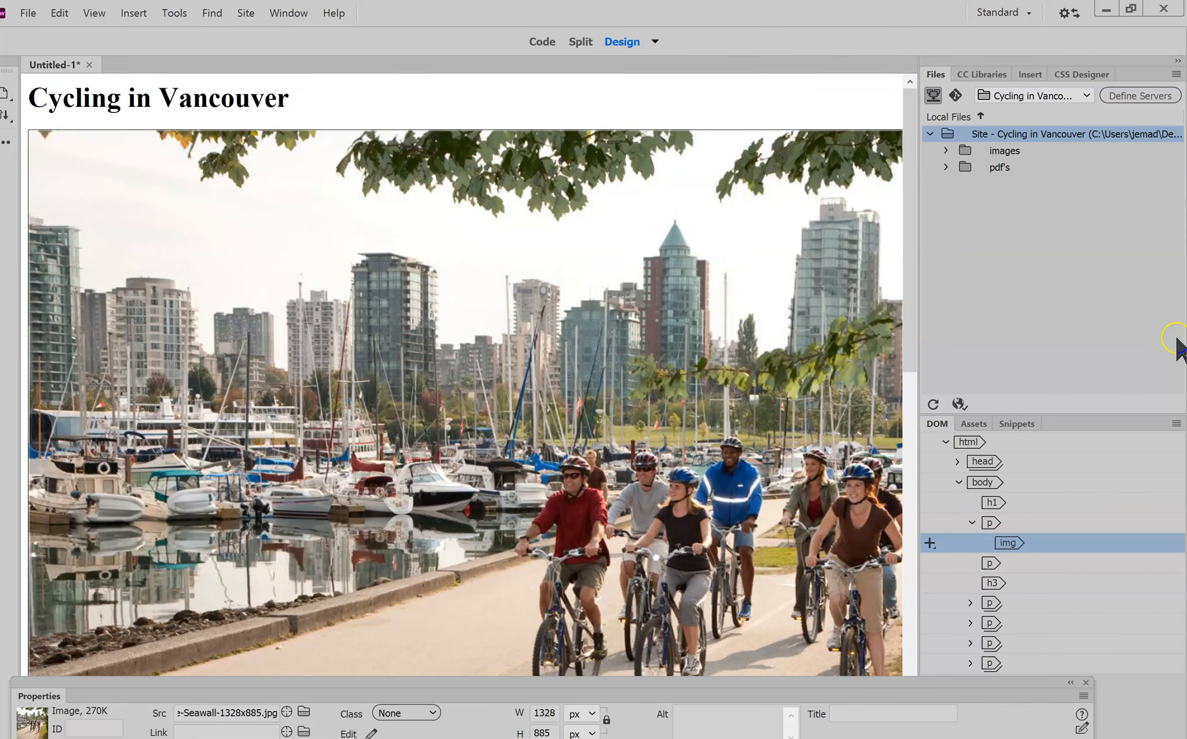
- Widen the document area slightly and reduce the cycling photo's height to about 810 px
drag(909, 339, 946, 514)
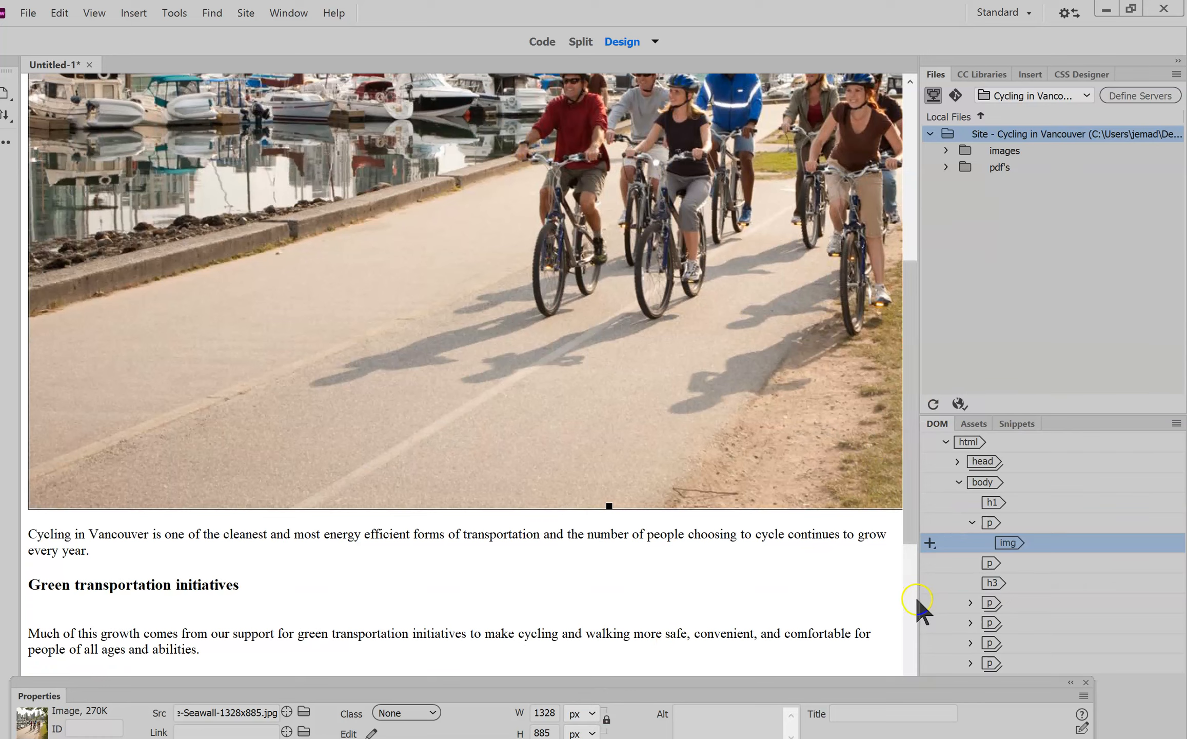
drag(916, 598, 1131, 583)
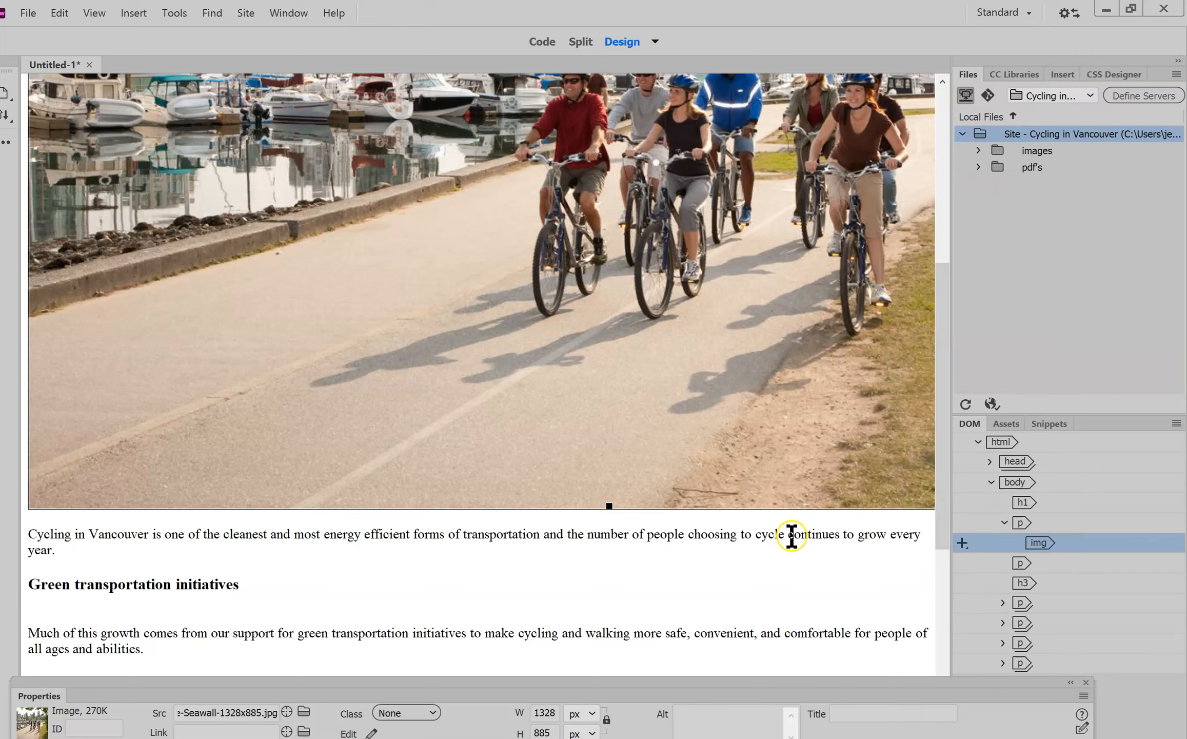
drag(607, 505, 588, 437)
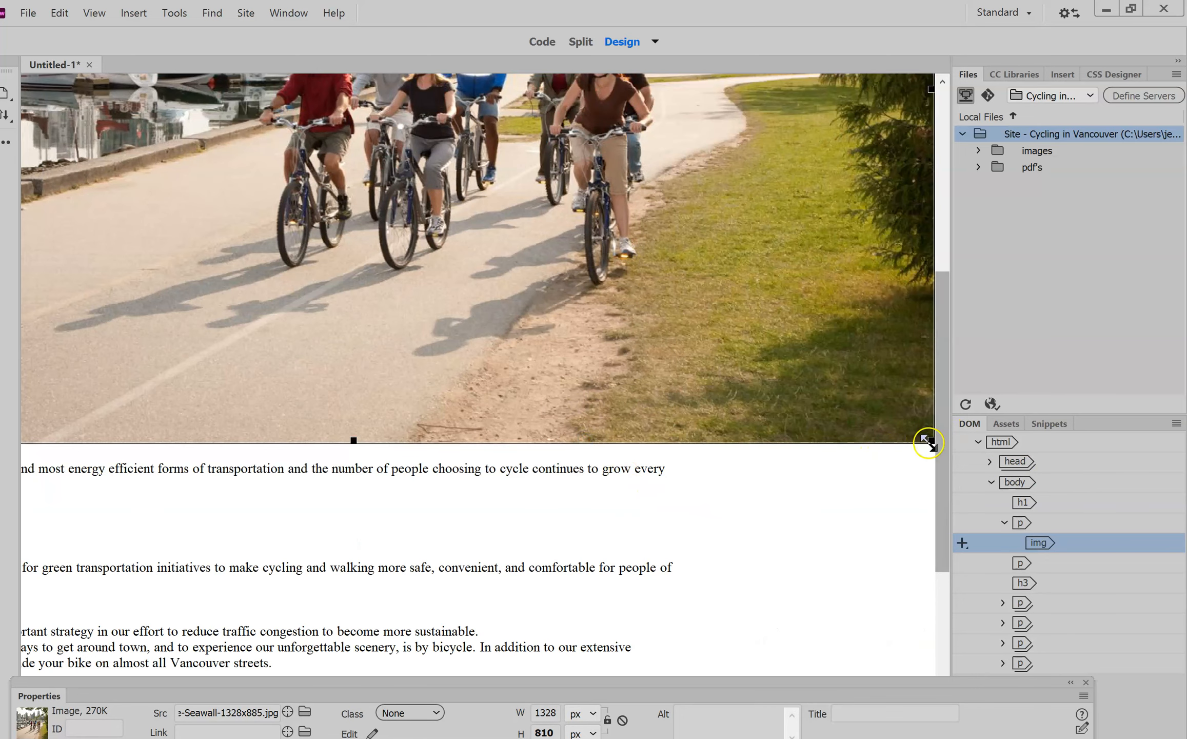
- Try to shrink the cycling photo to about 580 by 536 px from its corner, and undo the resizing
drag(929, 442, 589, 313)
drag(832, 313, 532, 200)
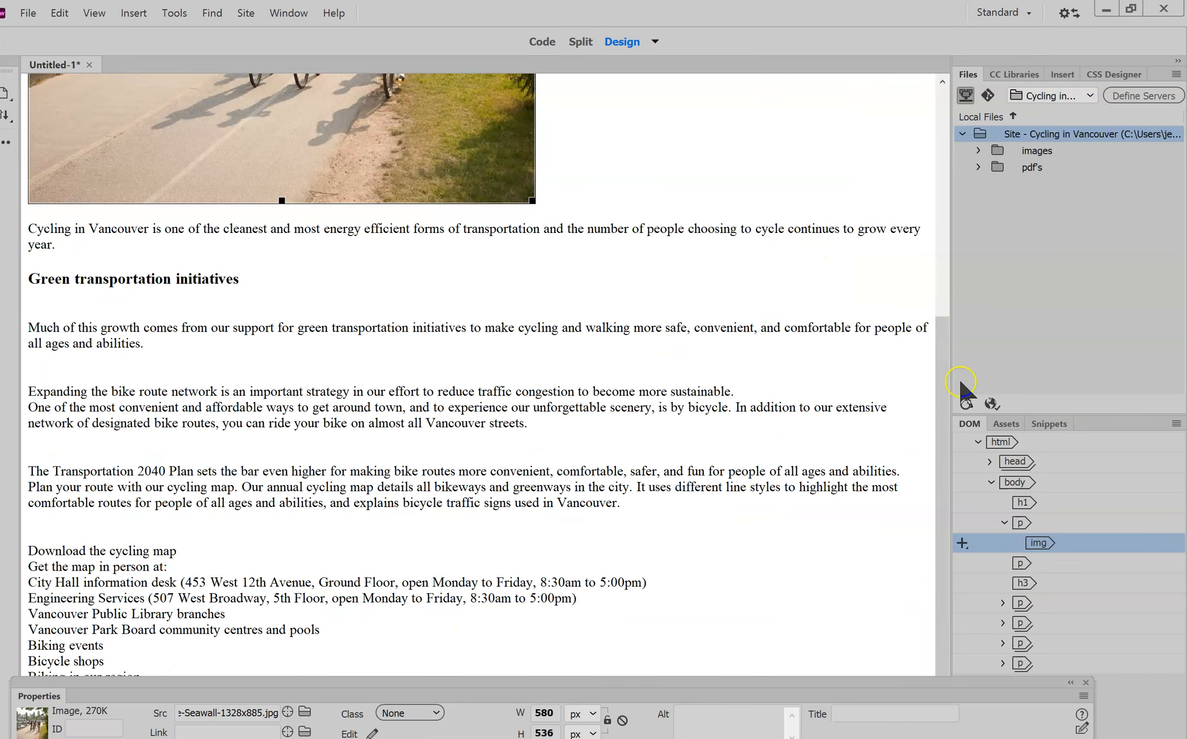
drag(942, 369, 916, 156)
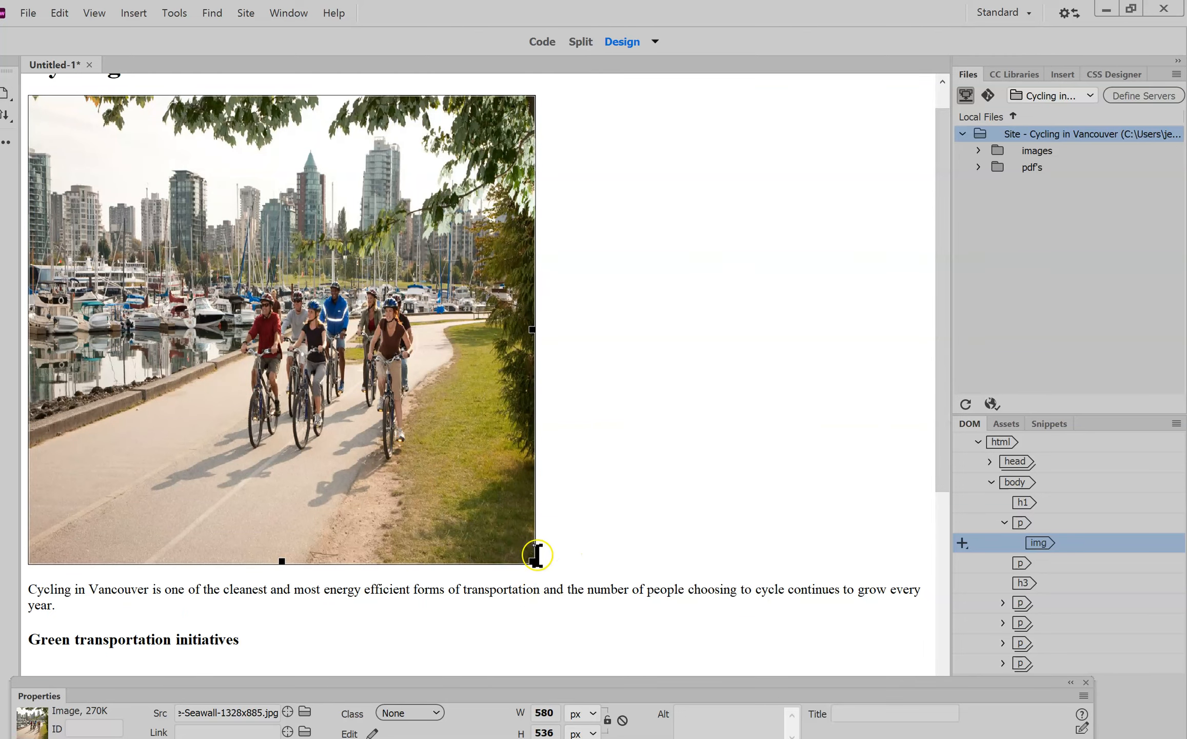
key(ctrl+z)
key(ctrl+z)
- Scale the cycling photo down proportionally to about 1045 by 630 px and fit the document area and panels around it
drag(943, 319, 992, 553)
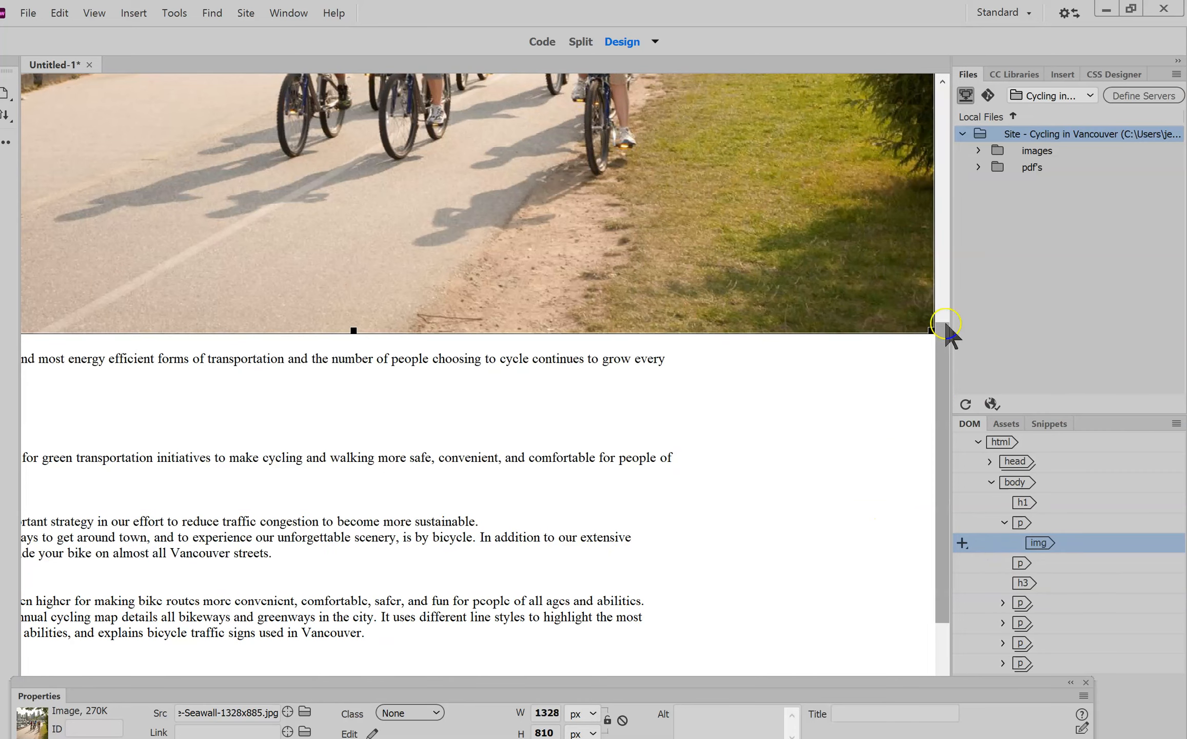
drag(930, 330, 682, 177)
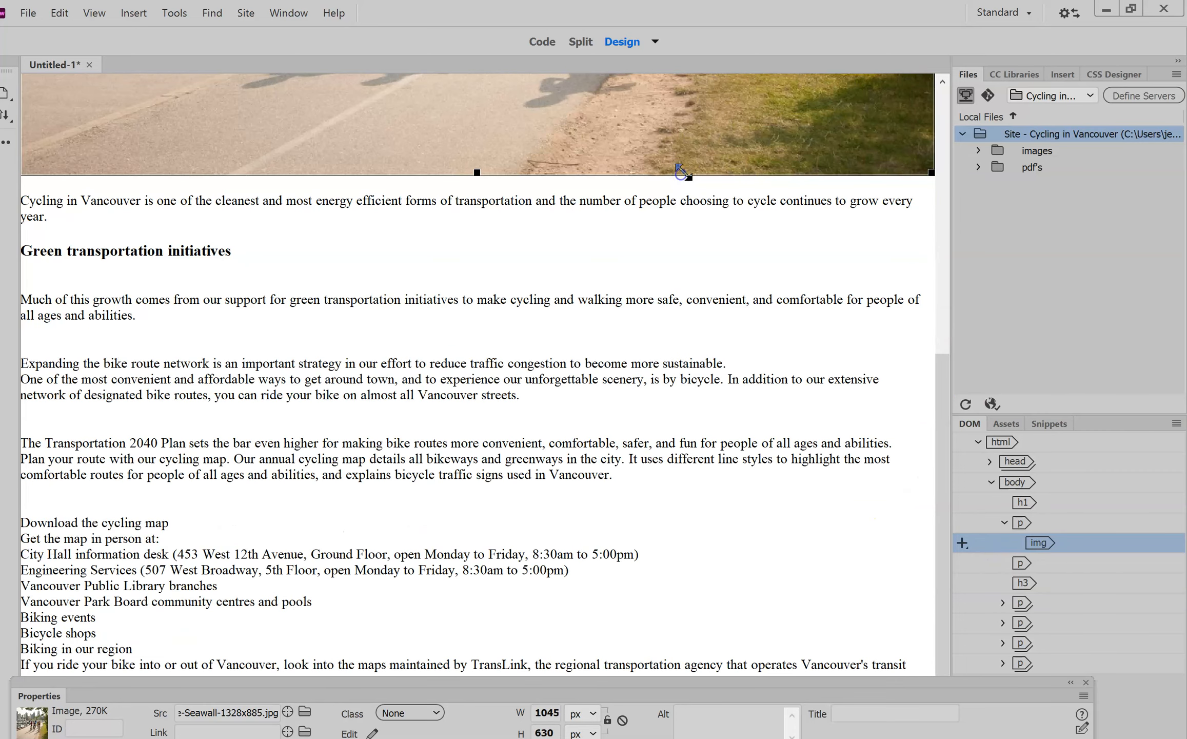
drag(942, 302, 933, 303)
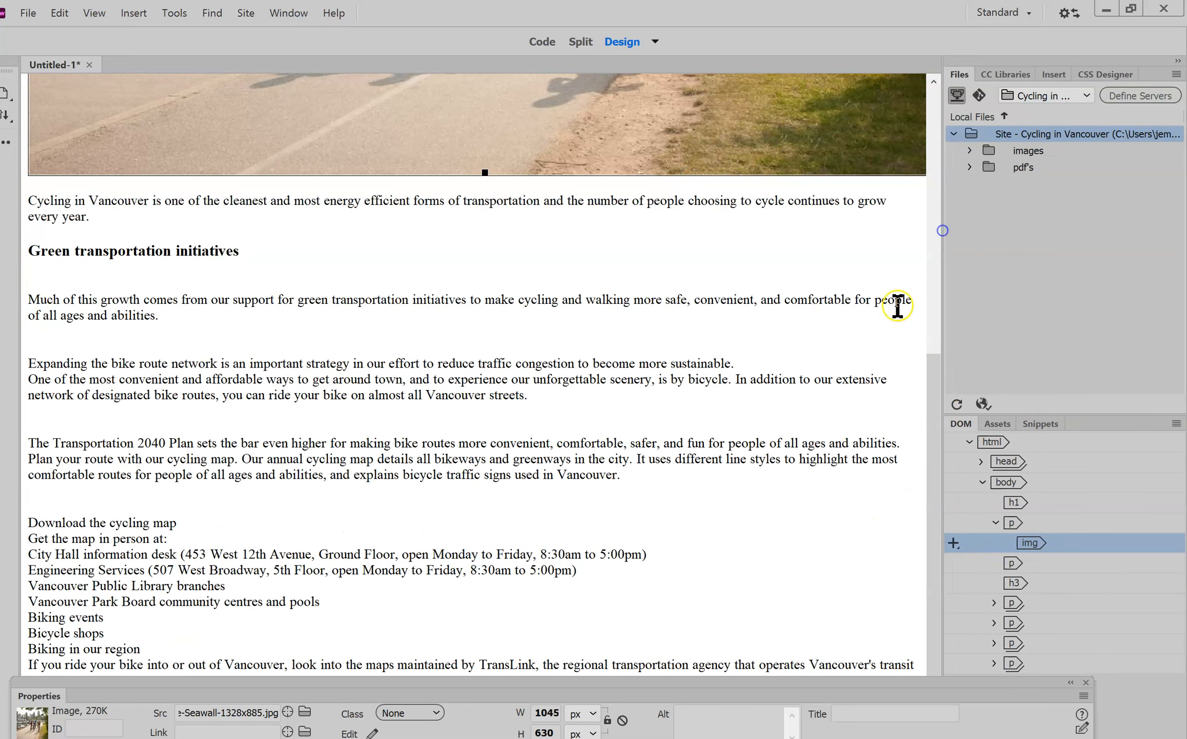
drag(932, 374, 866, 344)
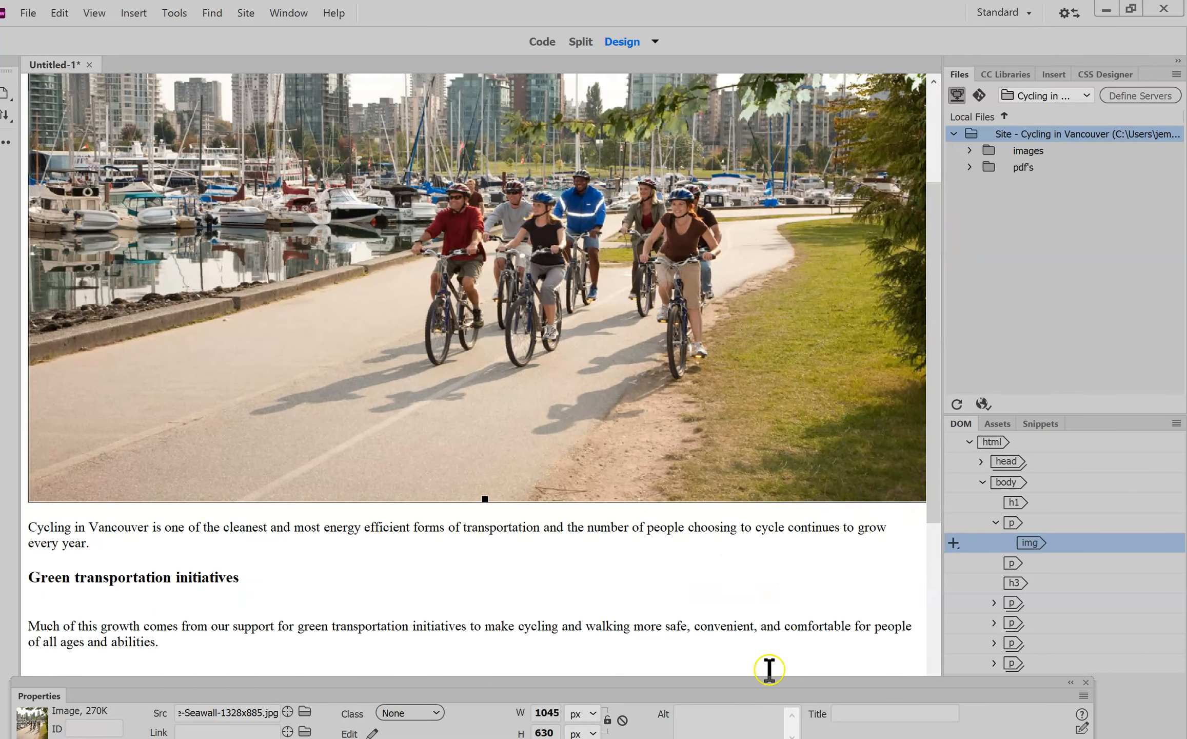
drag(827, 683, 768, 685)
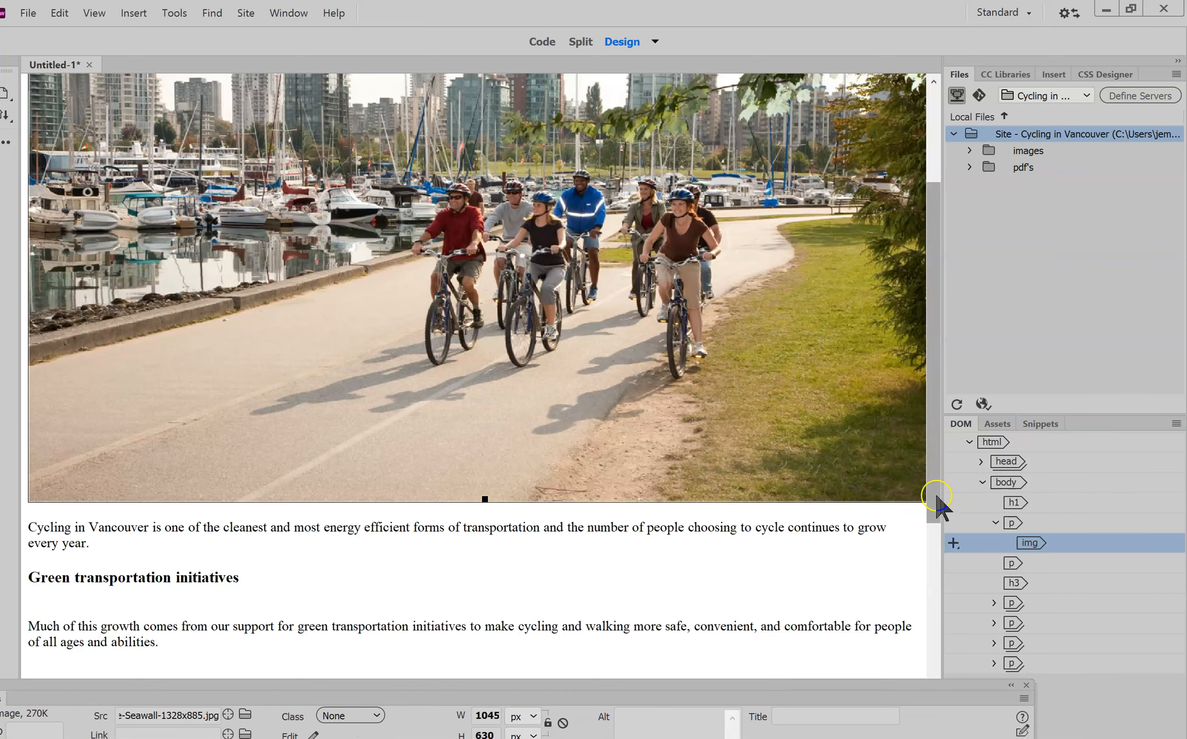
drag(934, 492, 939, 288)
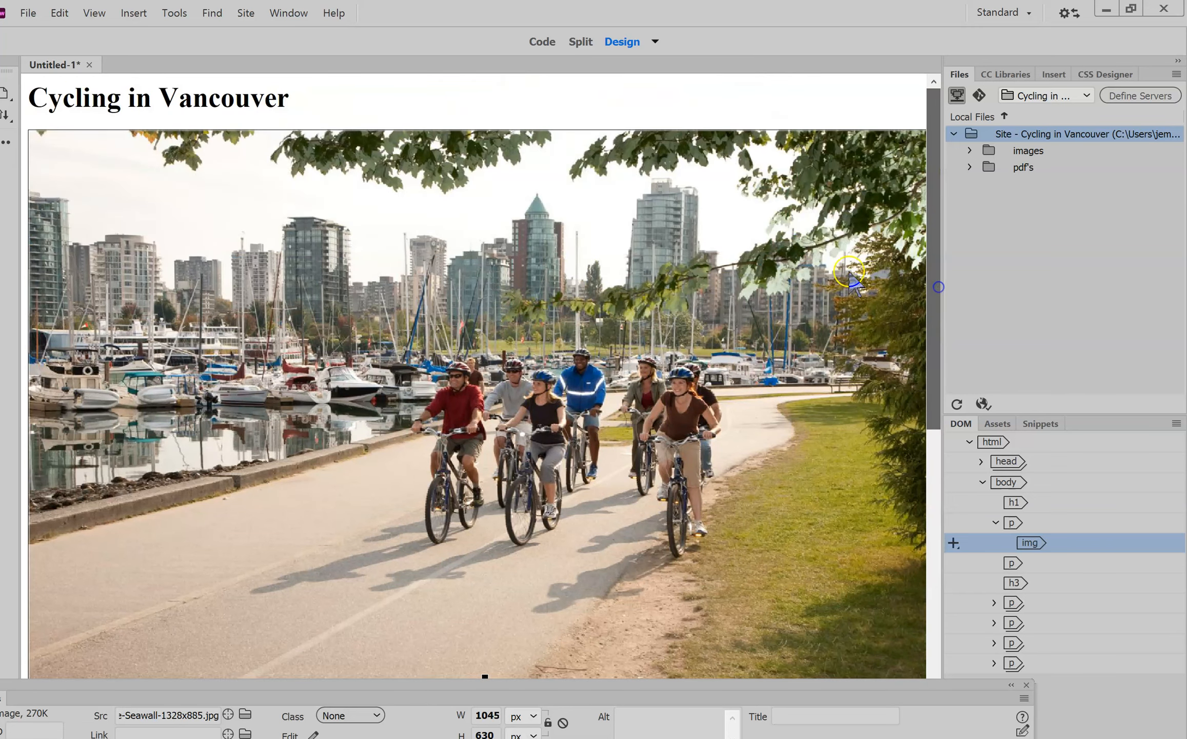
click(345, 104)
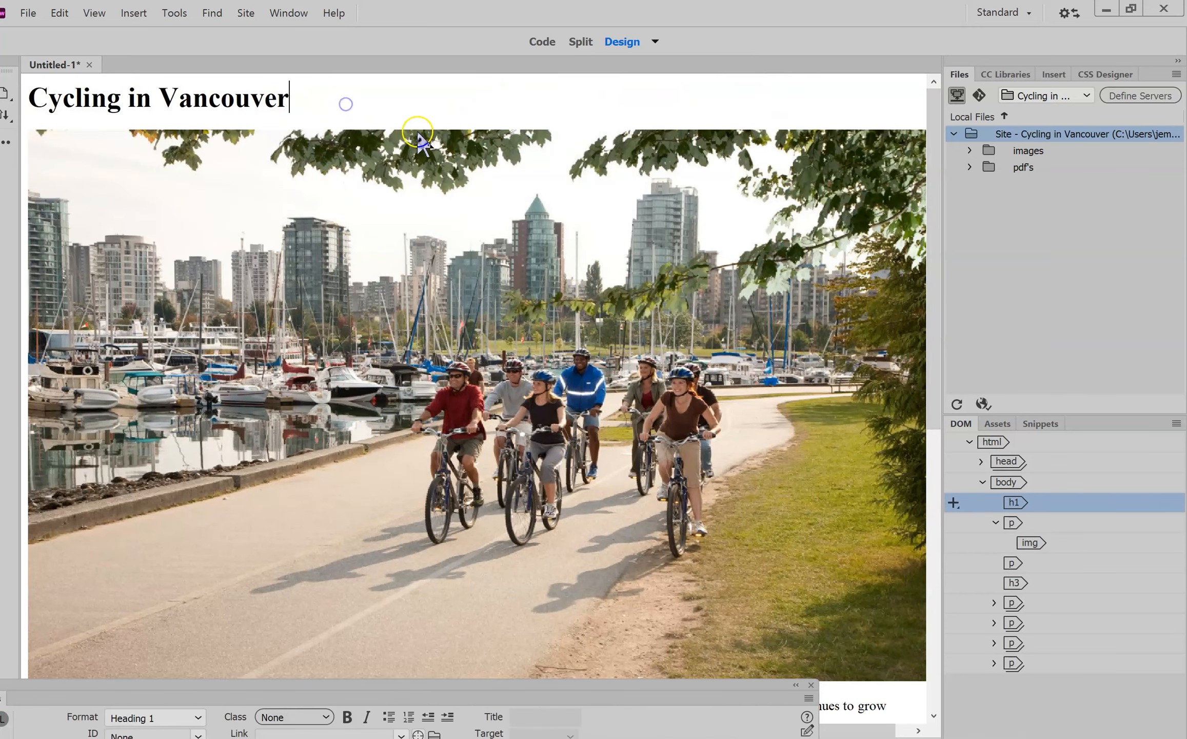
click(488, 260)
drag(929, 336, 947, 264)
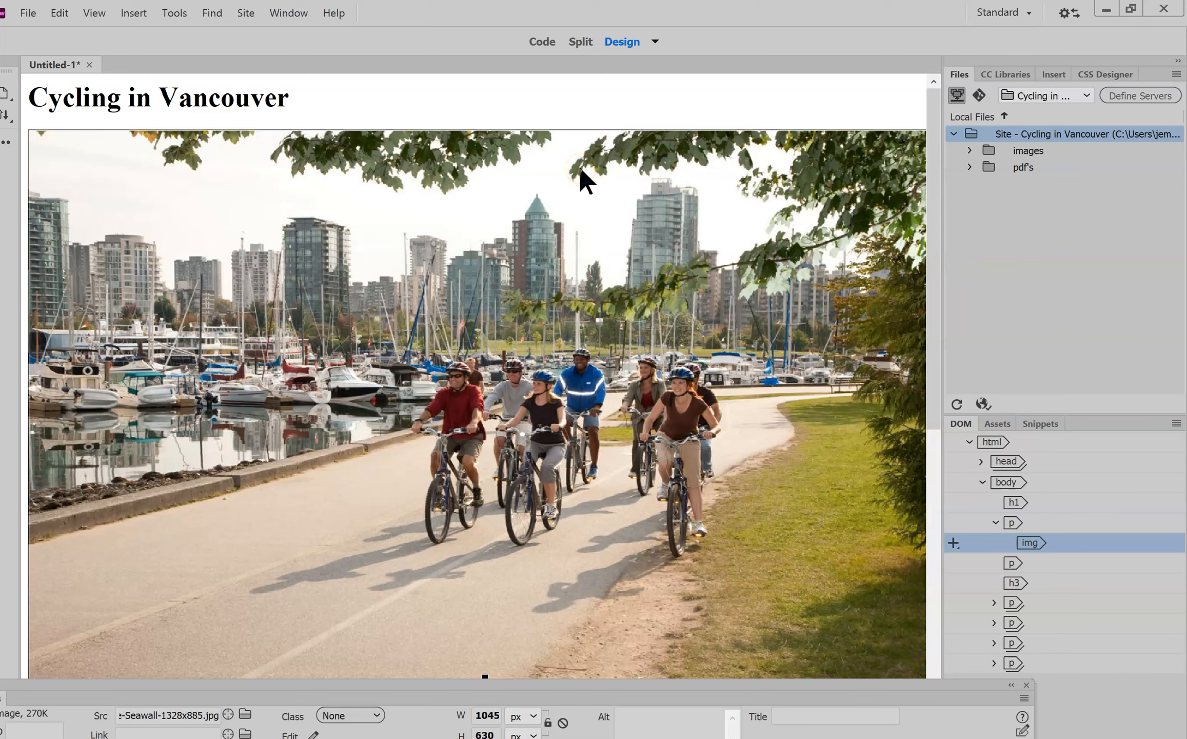
- Save the page under the file name index in the Cyclying in Vancouver site folder
click(585, 189)
click(432, 144)
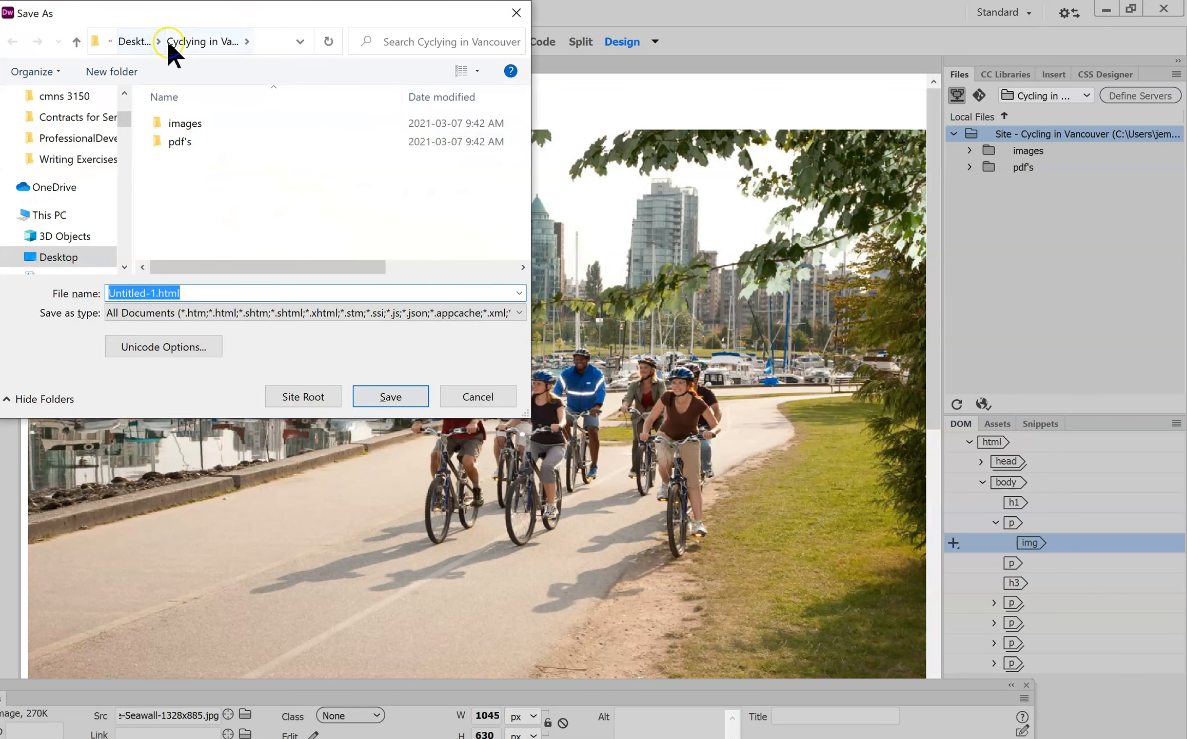
click(269, 288)
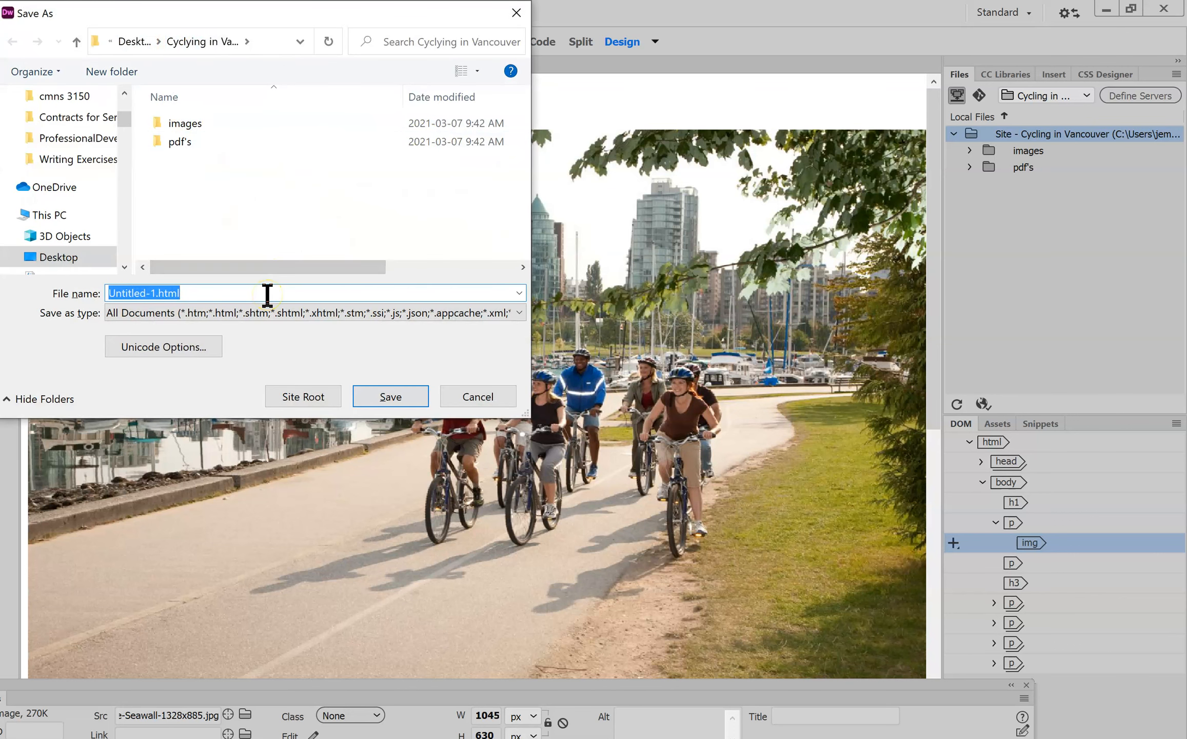
text(index)
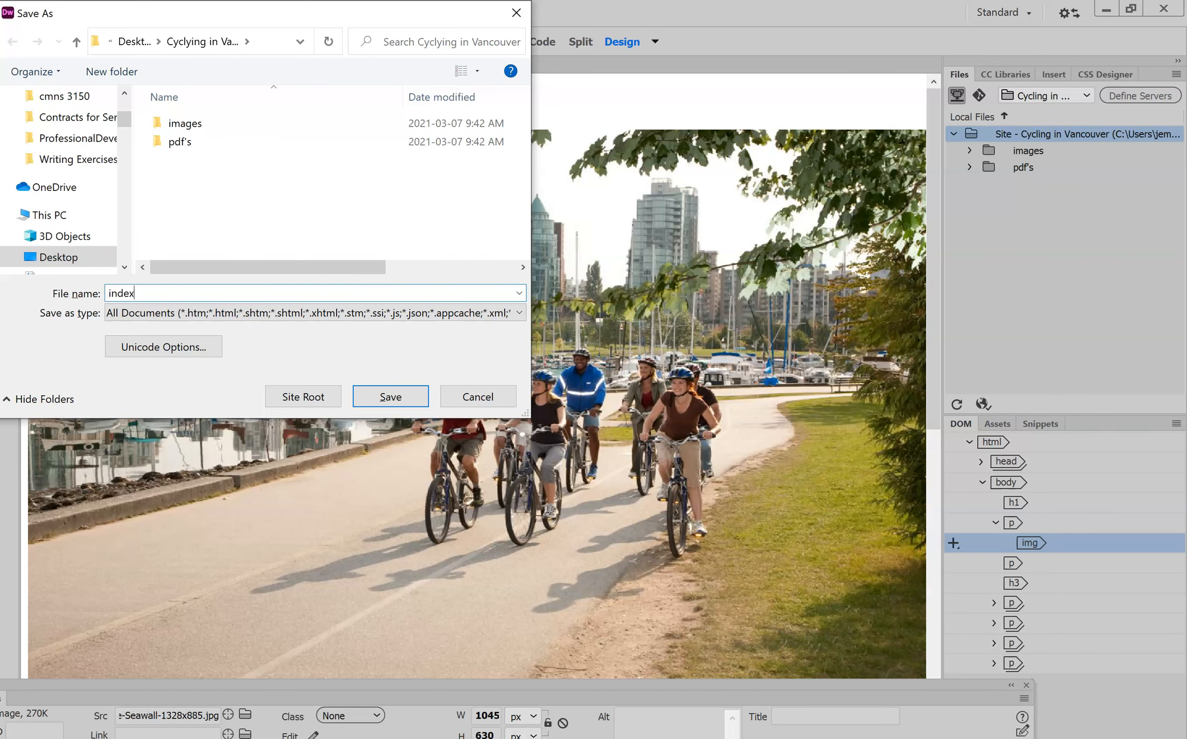
key(Return)
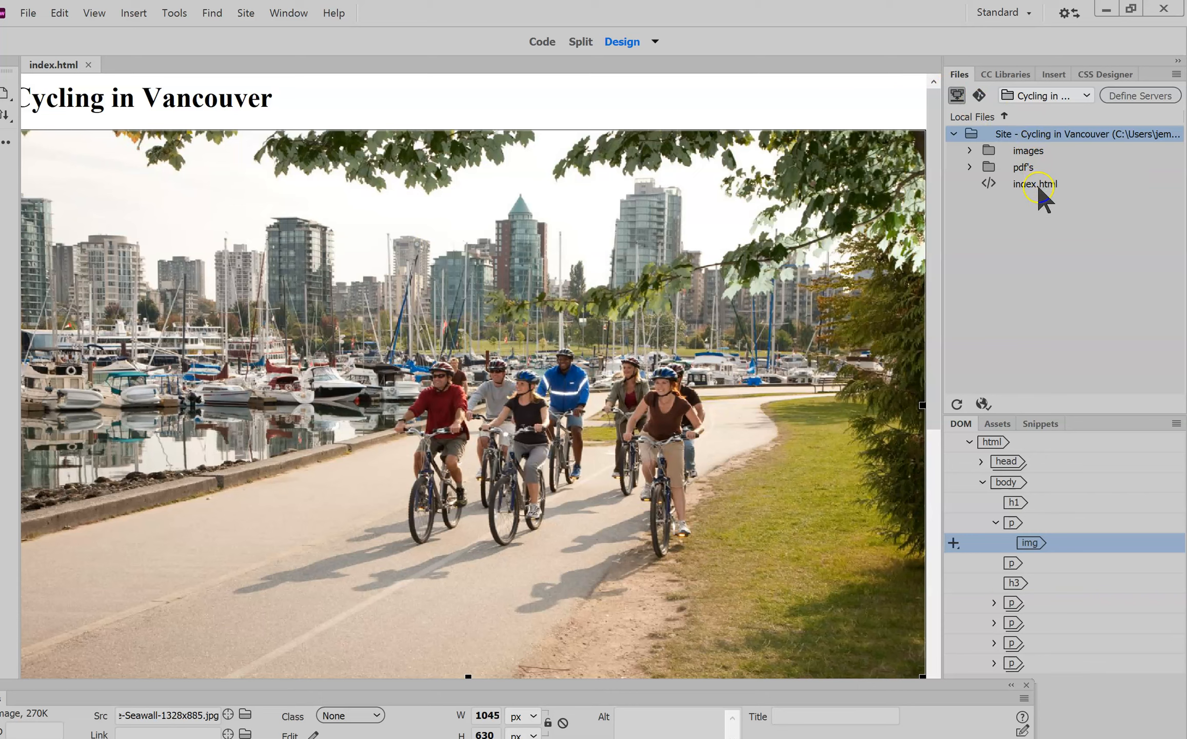
- Select the "Download the cycling map" line in the page text
drag(935, 273, 888, 551)
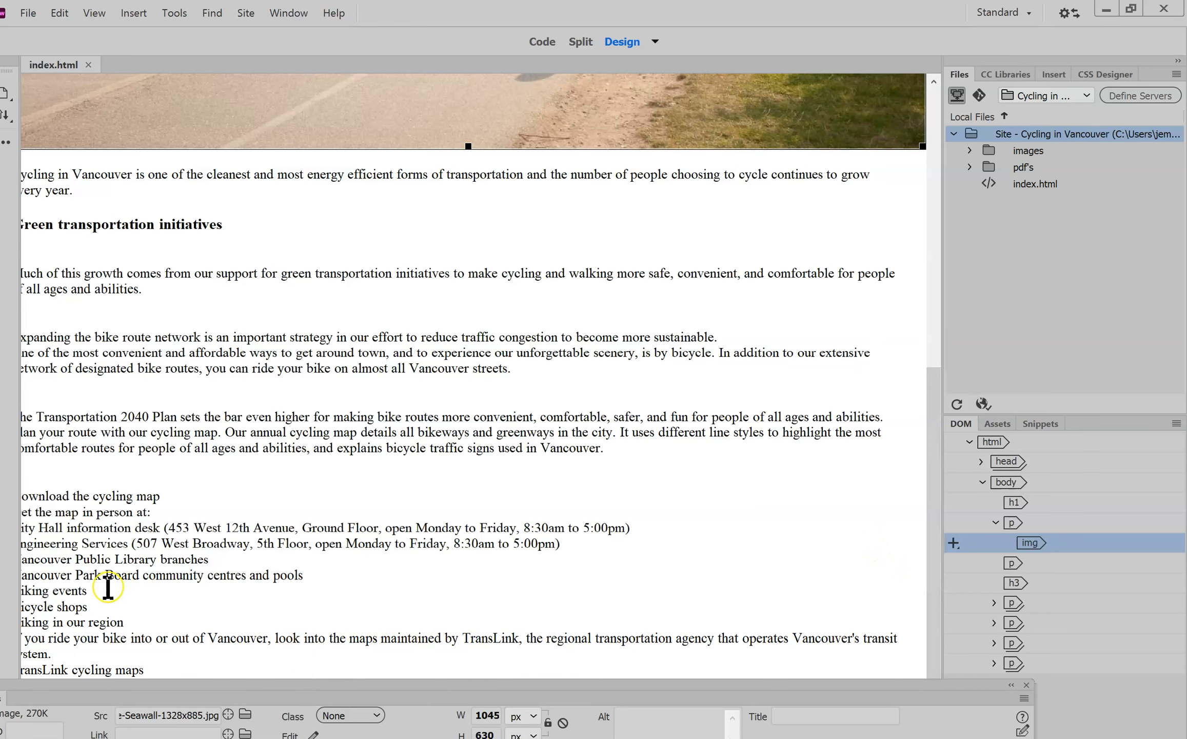
mouse_move(31, 669)
mouse_down()
mouse_move(163, 669)
mouse_move(21, 672)
mouse_up()
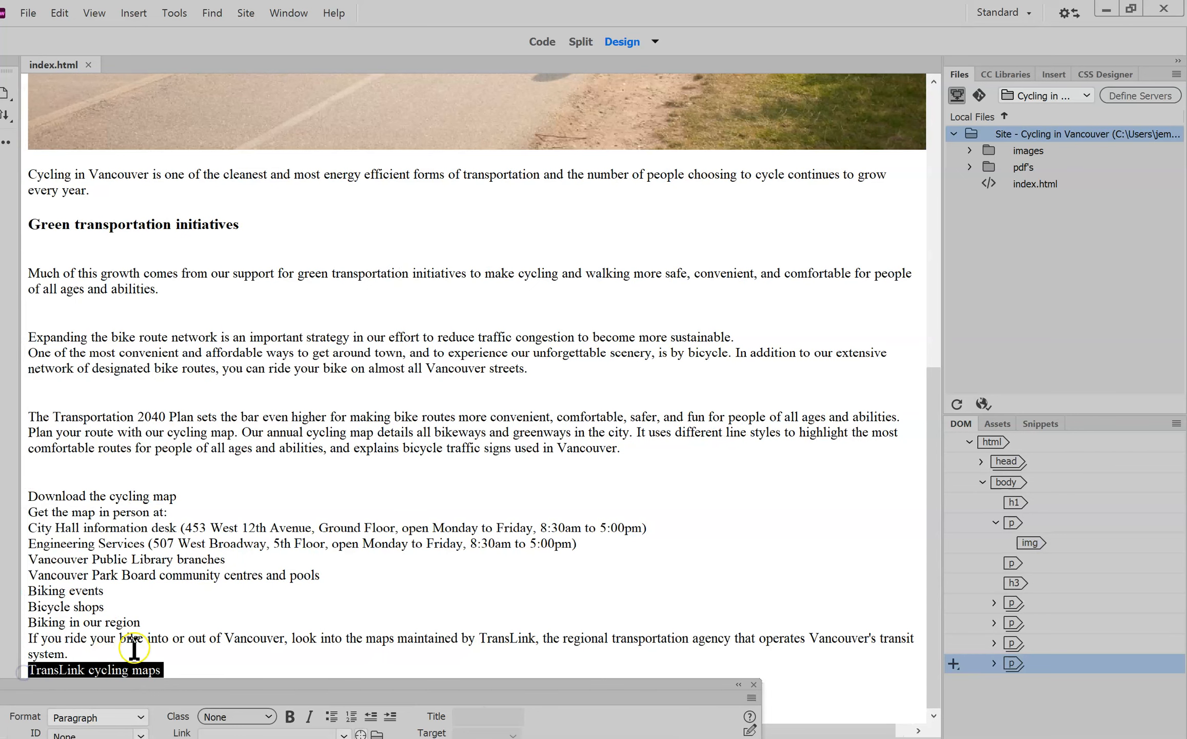
click(142, 603)
click(176, 513)
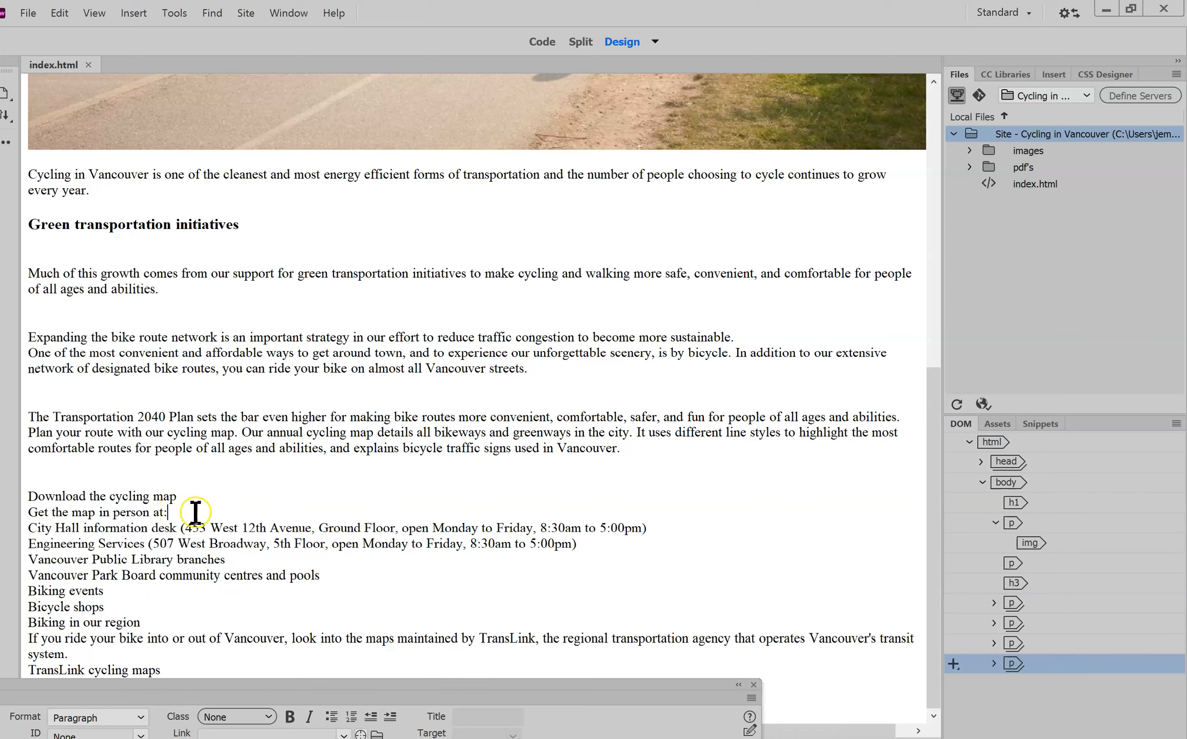
drag(188, 493, 15, 496)
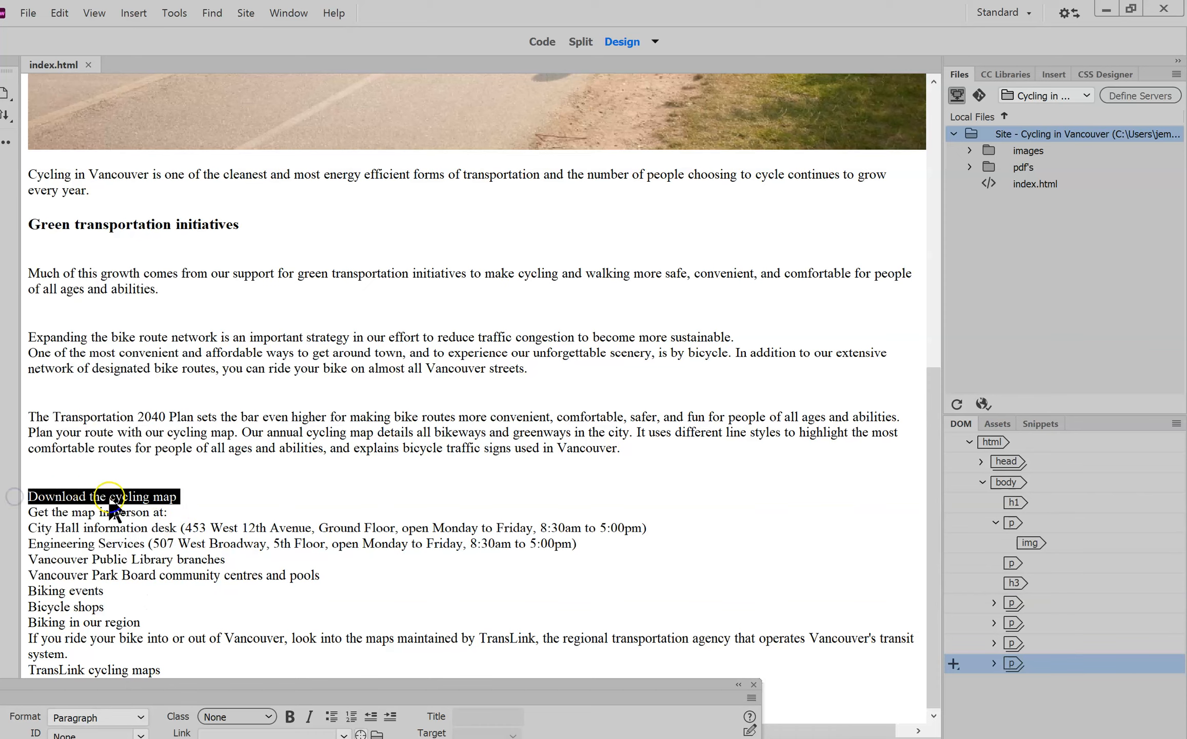
- Switch to the Chrome browser and search for "cycling map vancouver" in a new tab
key(alt+Tab)
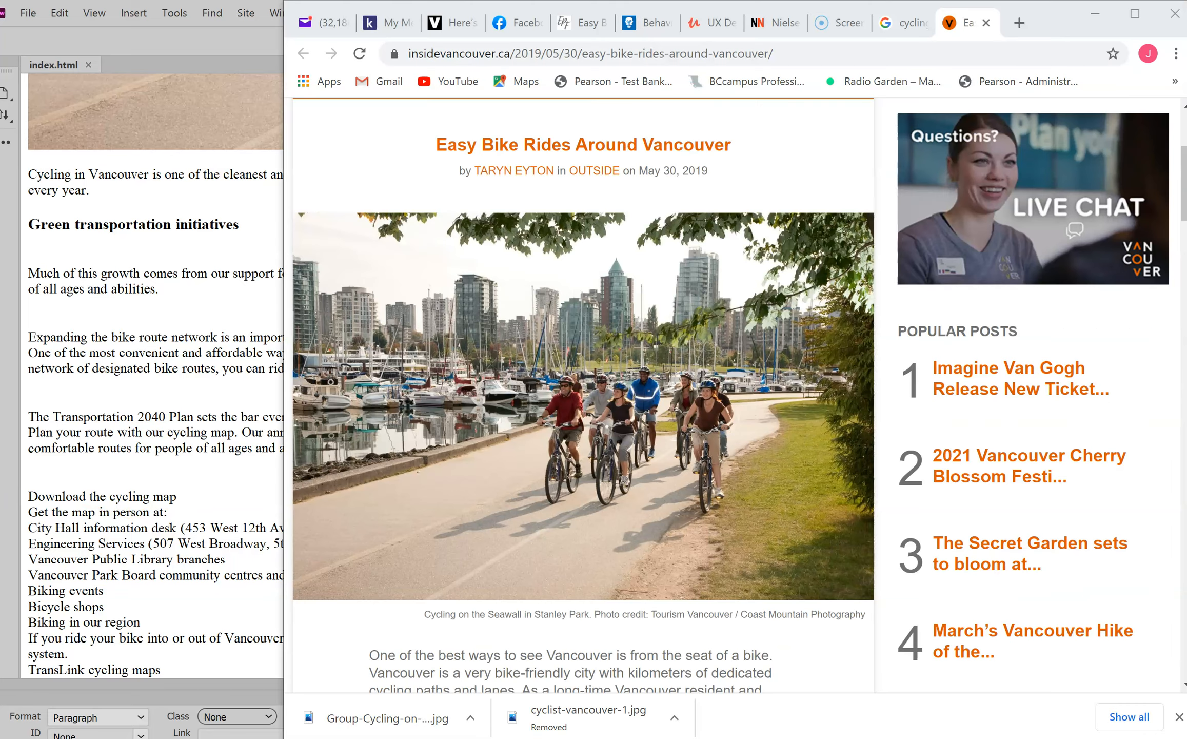
click(1029, 19)
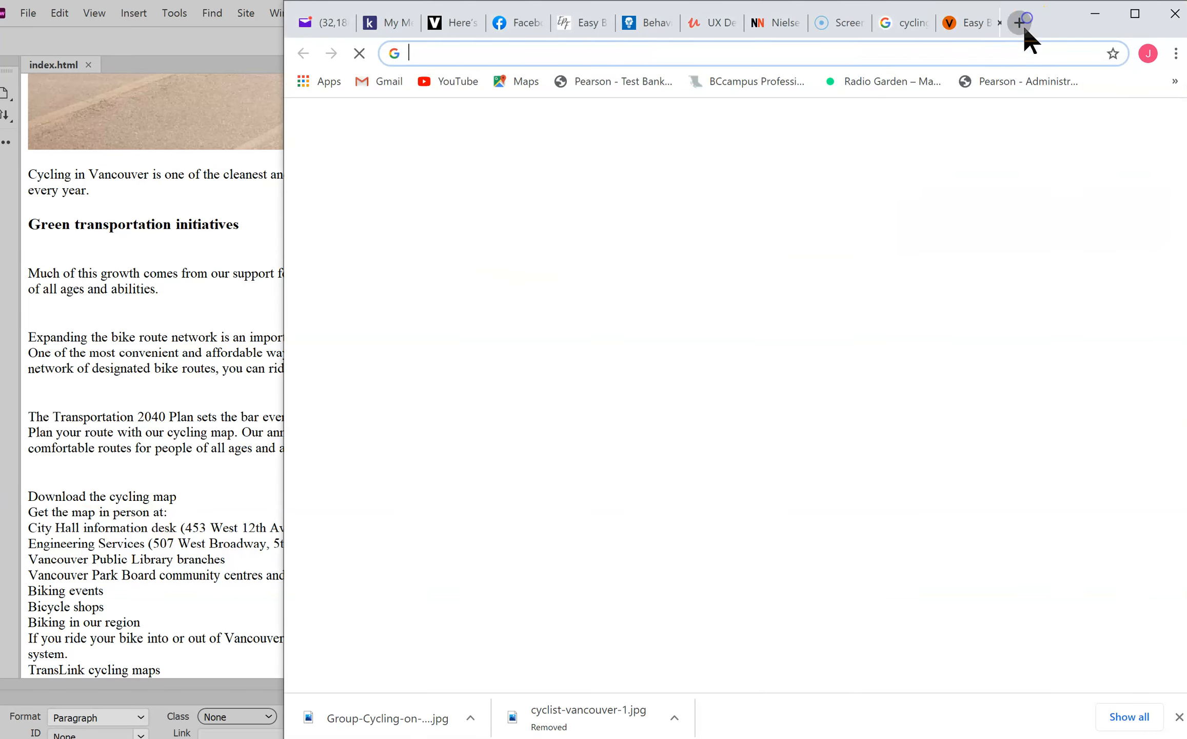
text(c)
key(BackSpace)
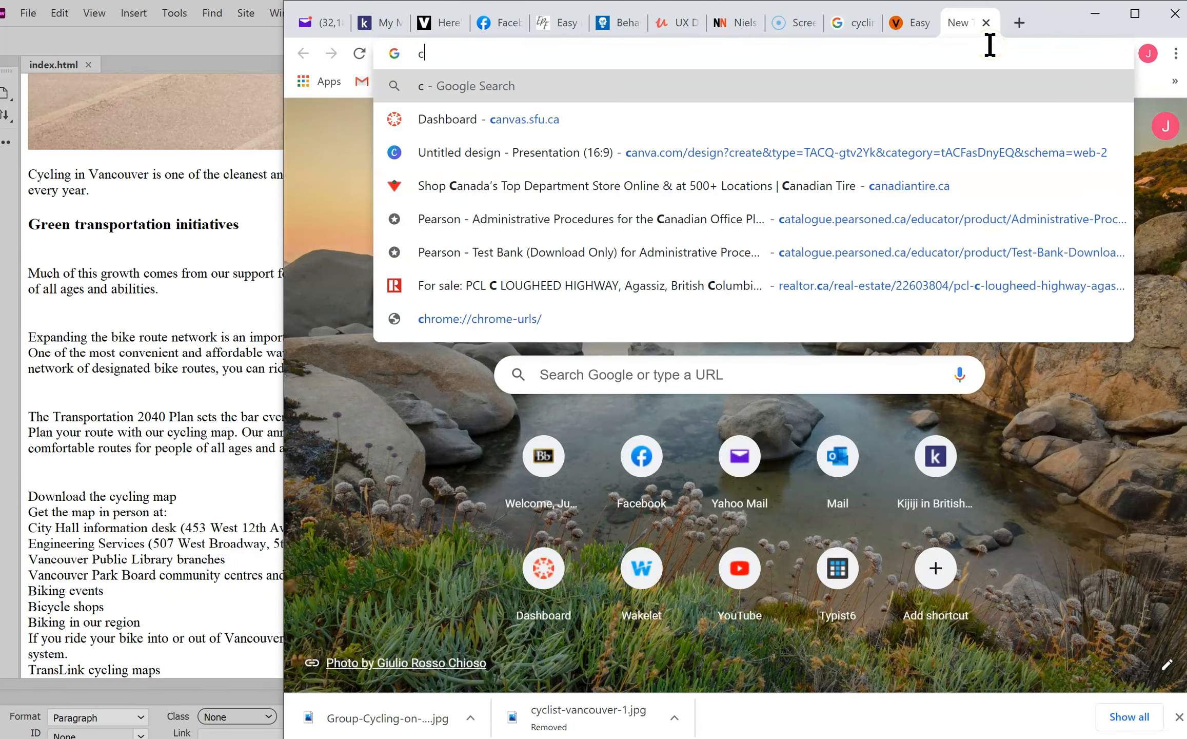
text(yclli)
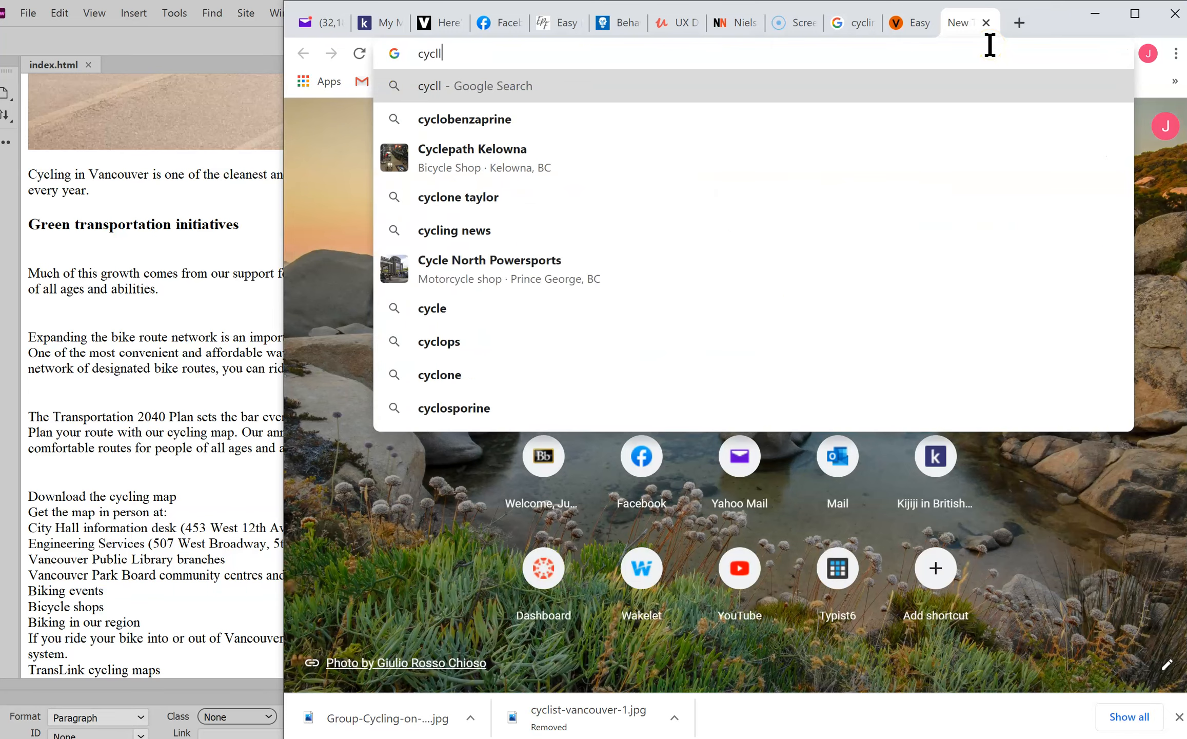
key(BackSpace)
key(BackSpace)
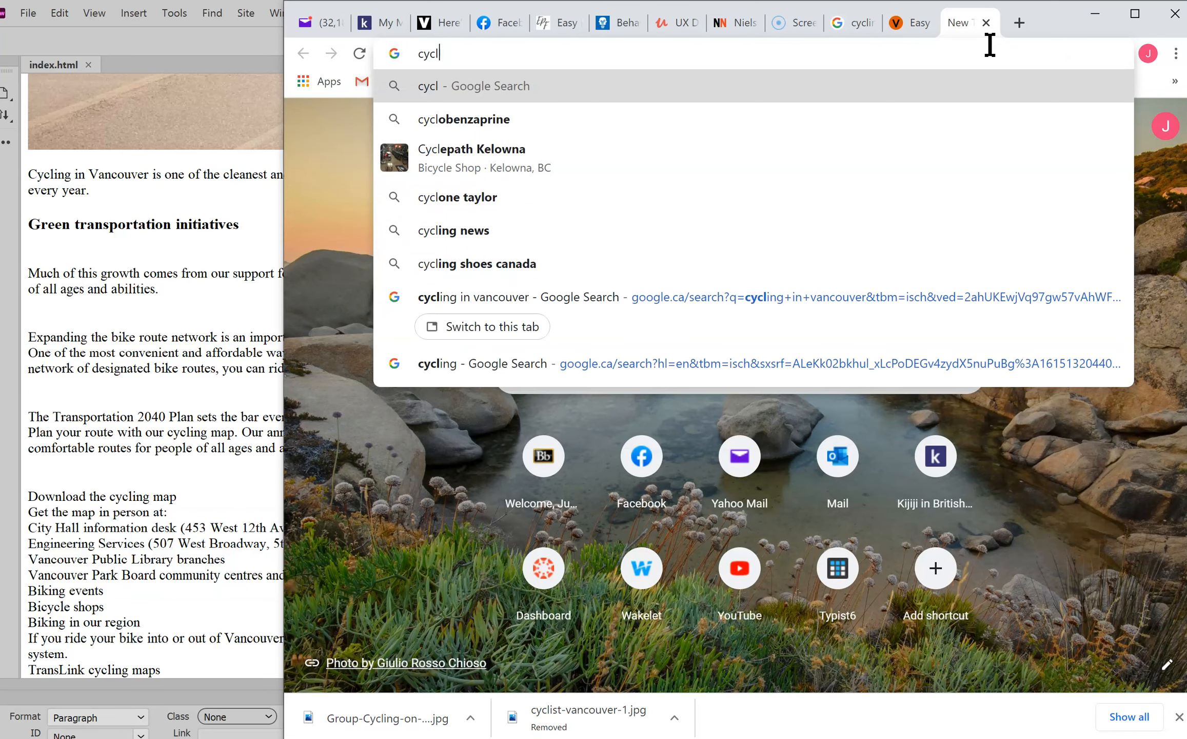
text(ing map)
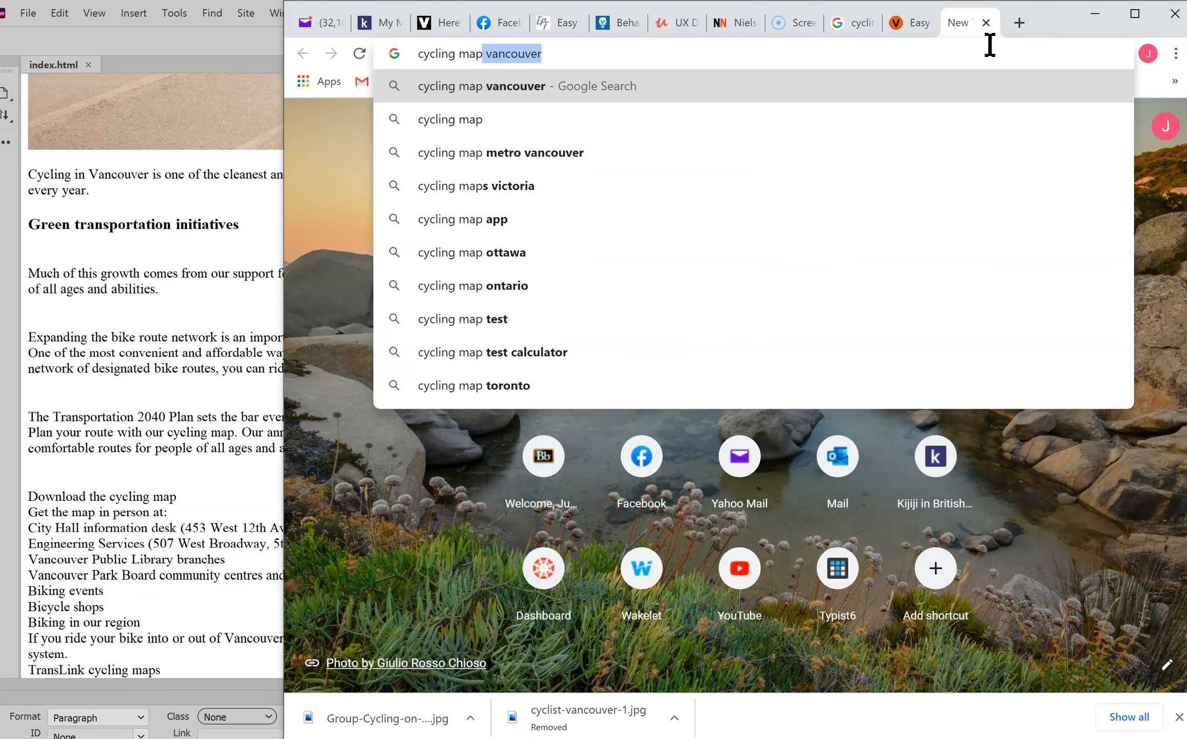
key(Return)
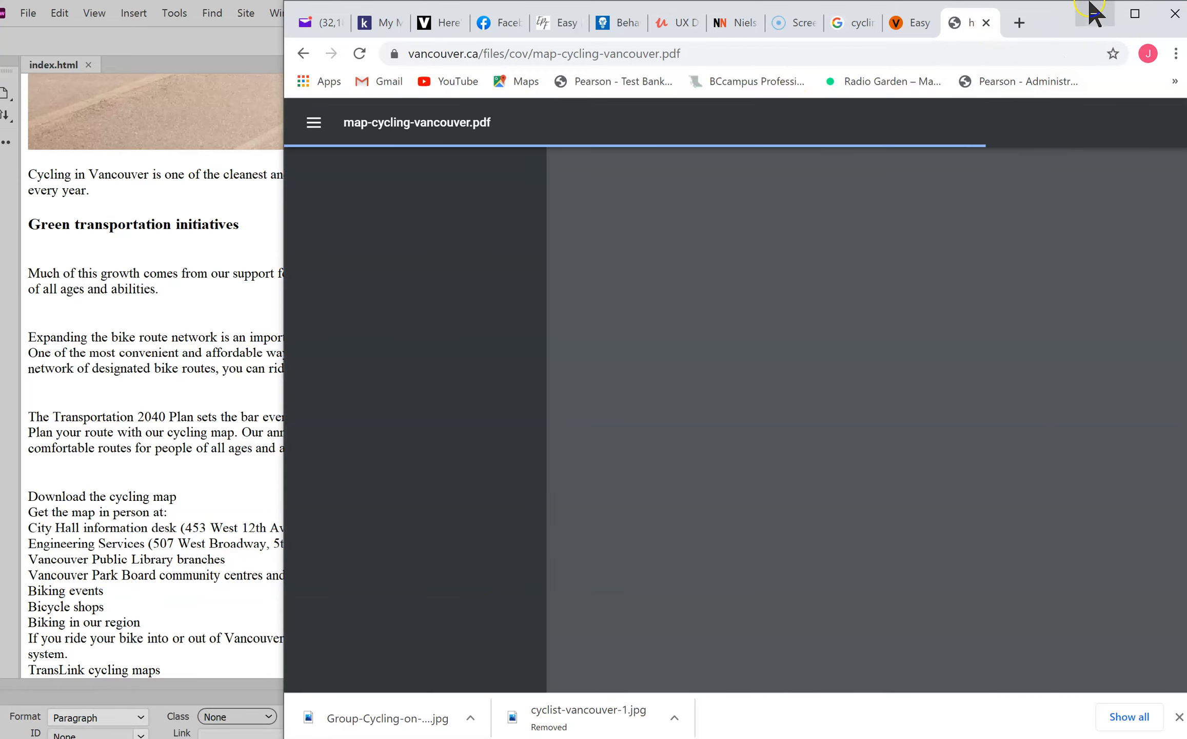
- Maximize the browser window and download map-cycling-vancouver.pdf into the pdf's folder inside Cyclying in Vancouver on the Desktop
click(1131, 8)
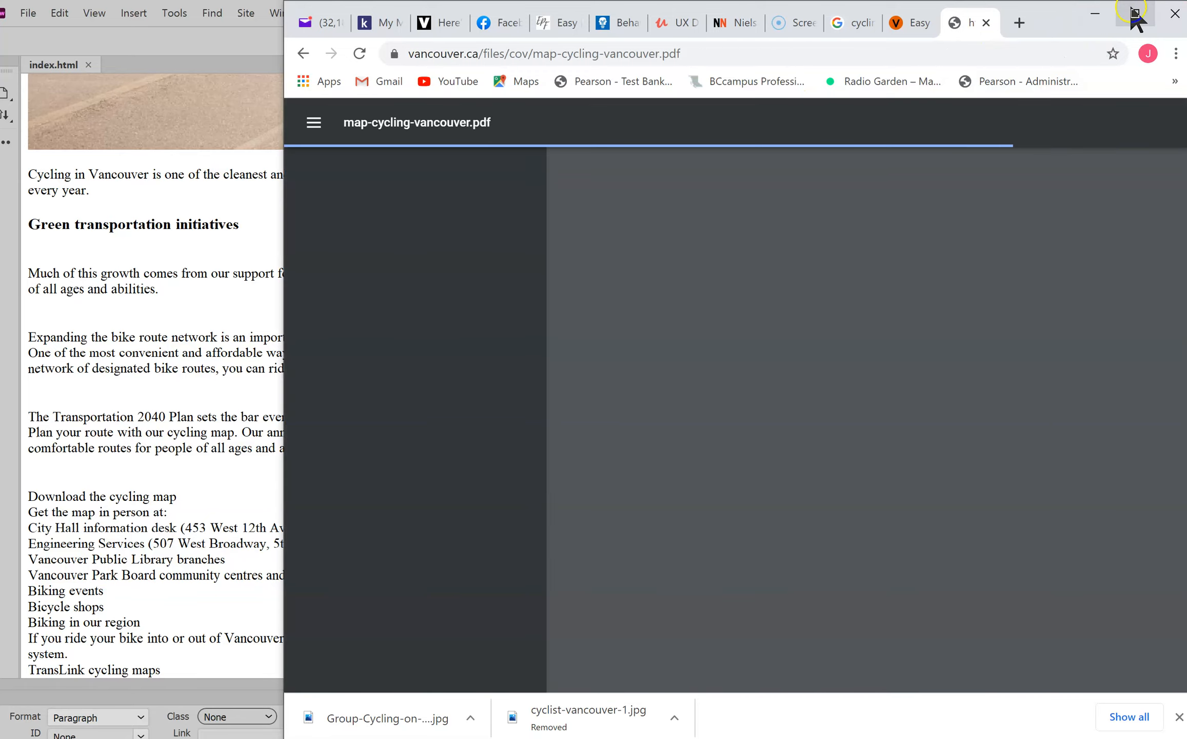
click(1132, 11)
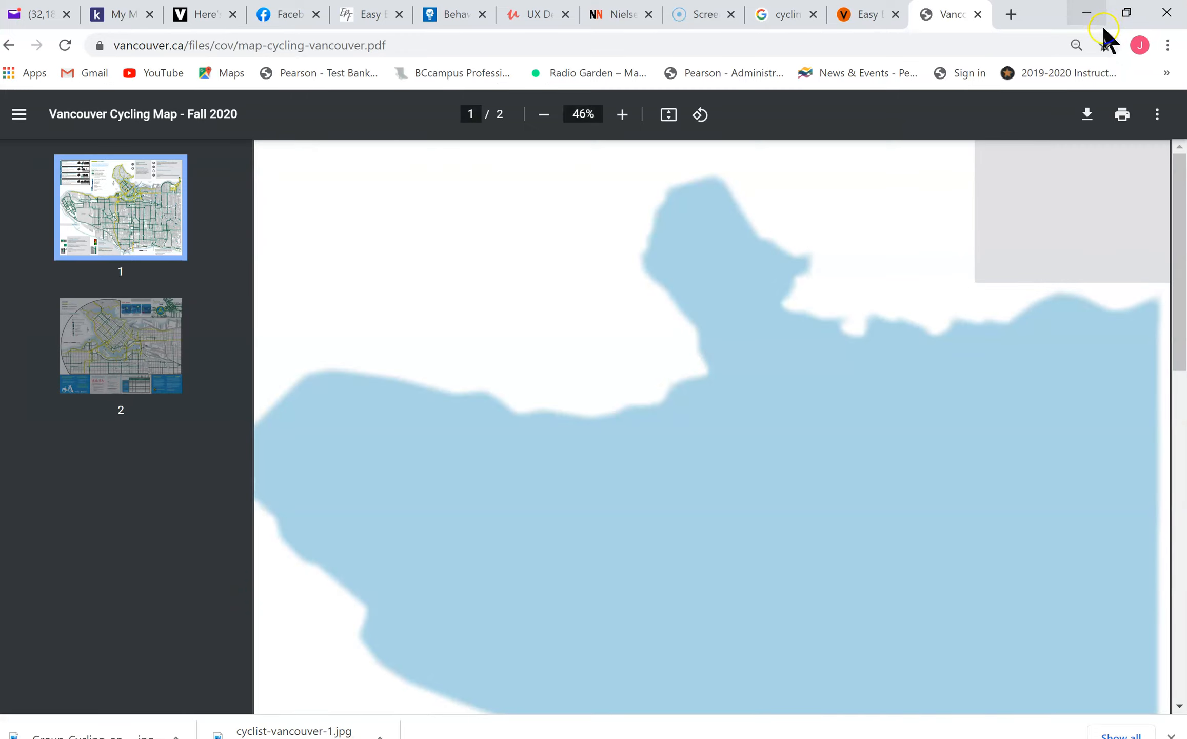
click(1088, 115)
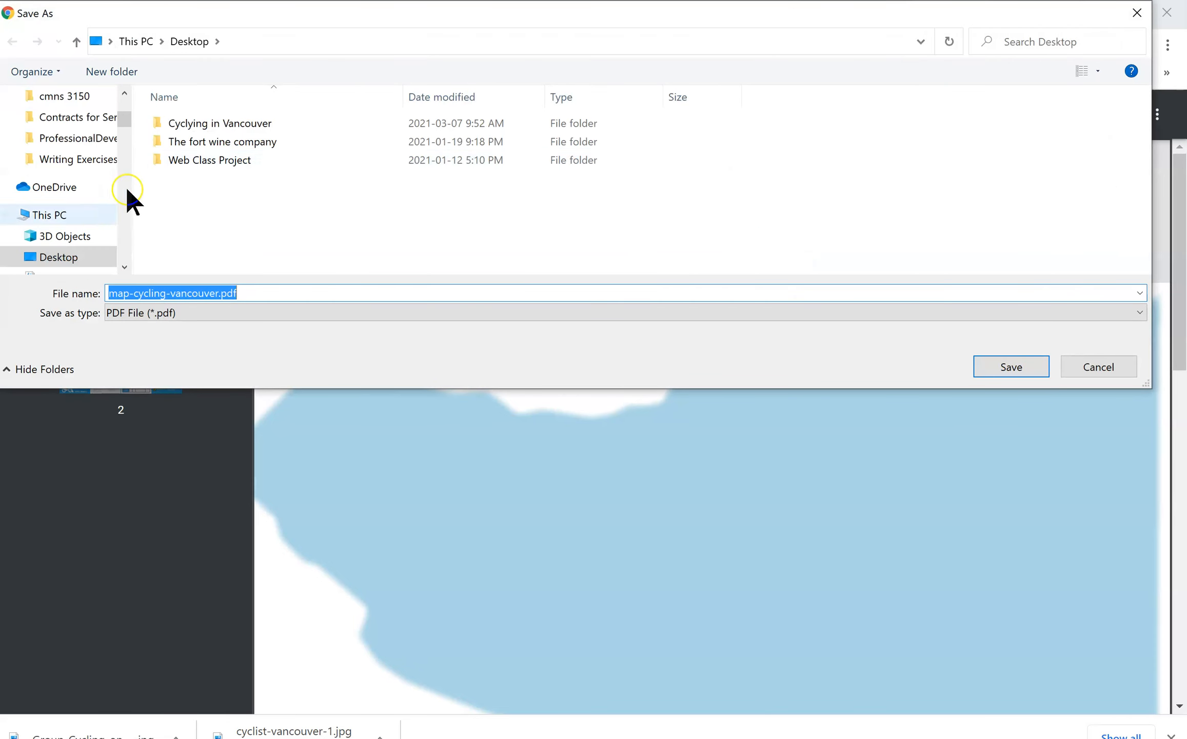
click(215, 124)
double_click(214, 124)
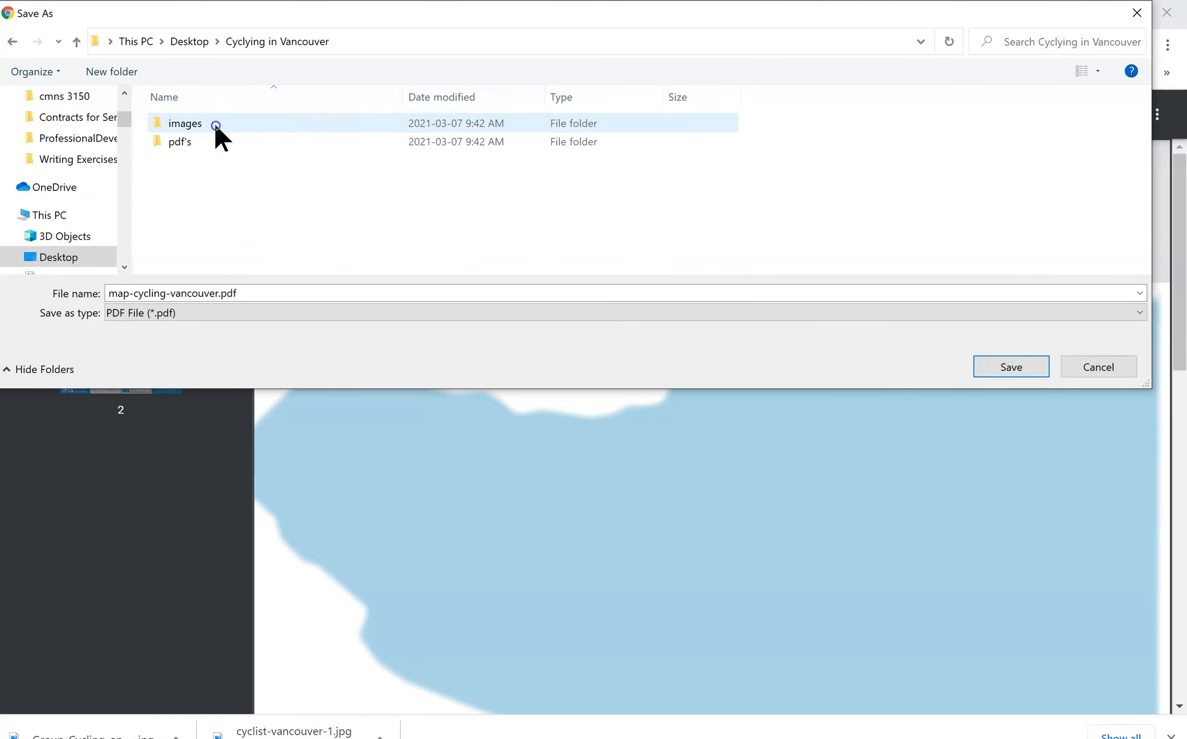
double_click(192, 144)
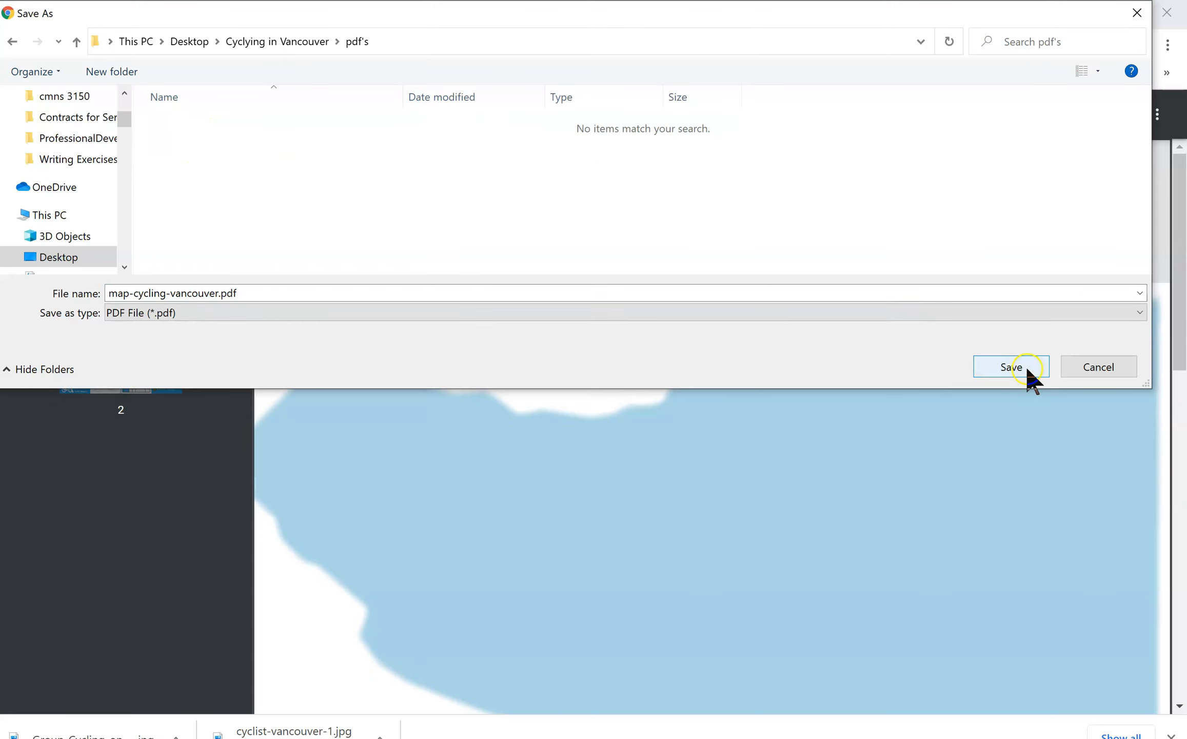
click(1025, 366)
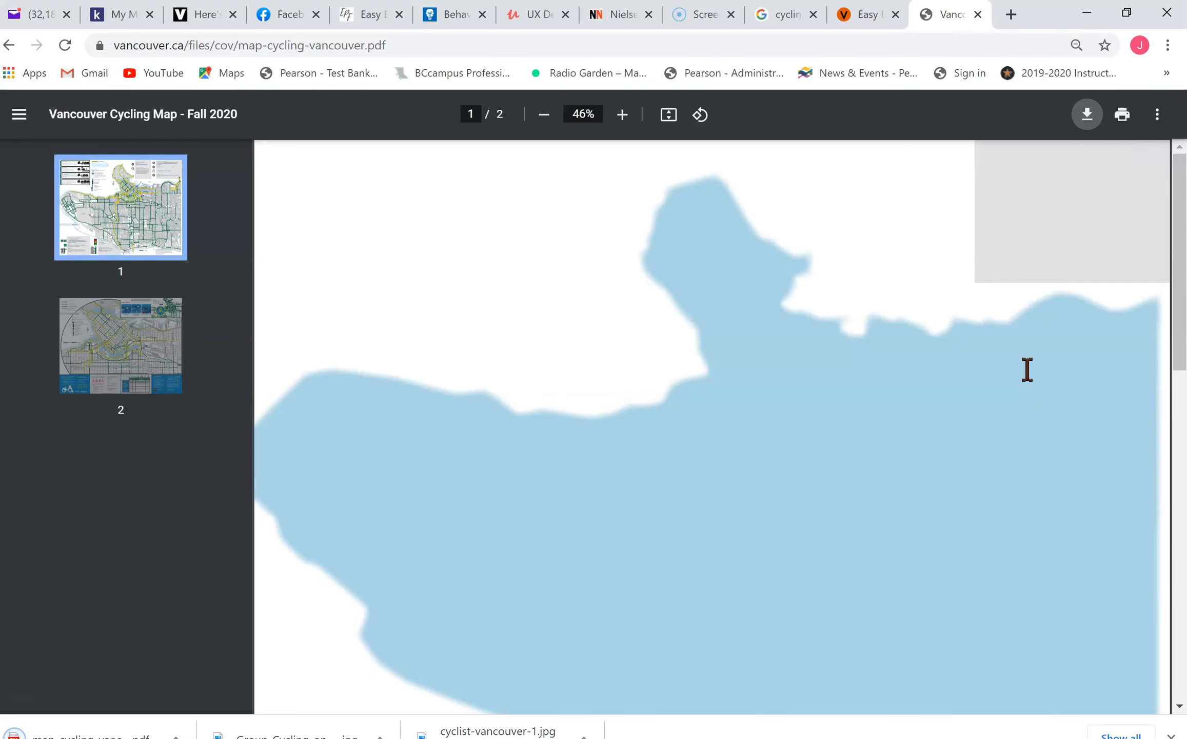
- Return to Dreamweaver, expand the site's pdf's folder and move the Properties panel up so its link settings are fully accessible
click(827, 737)
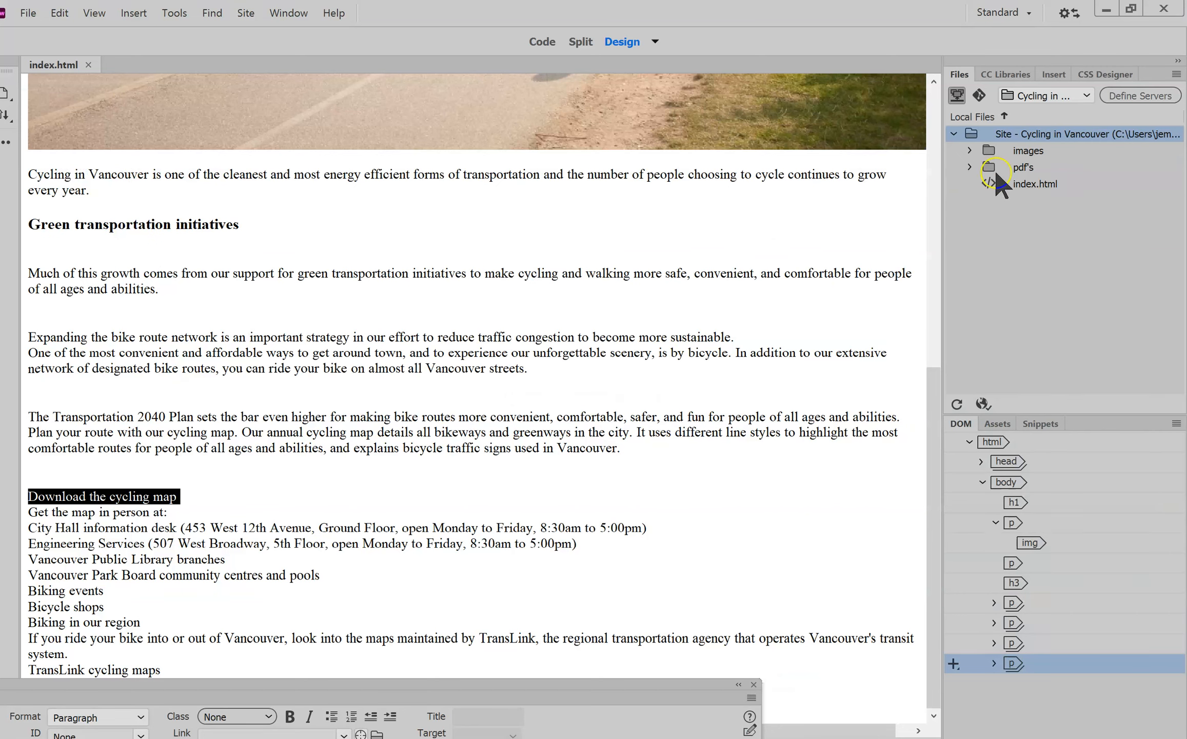
double_click(995, 168)
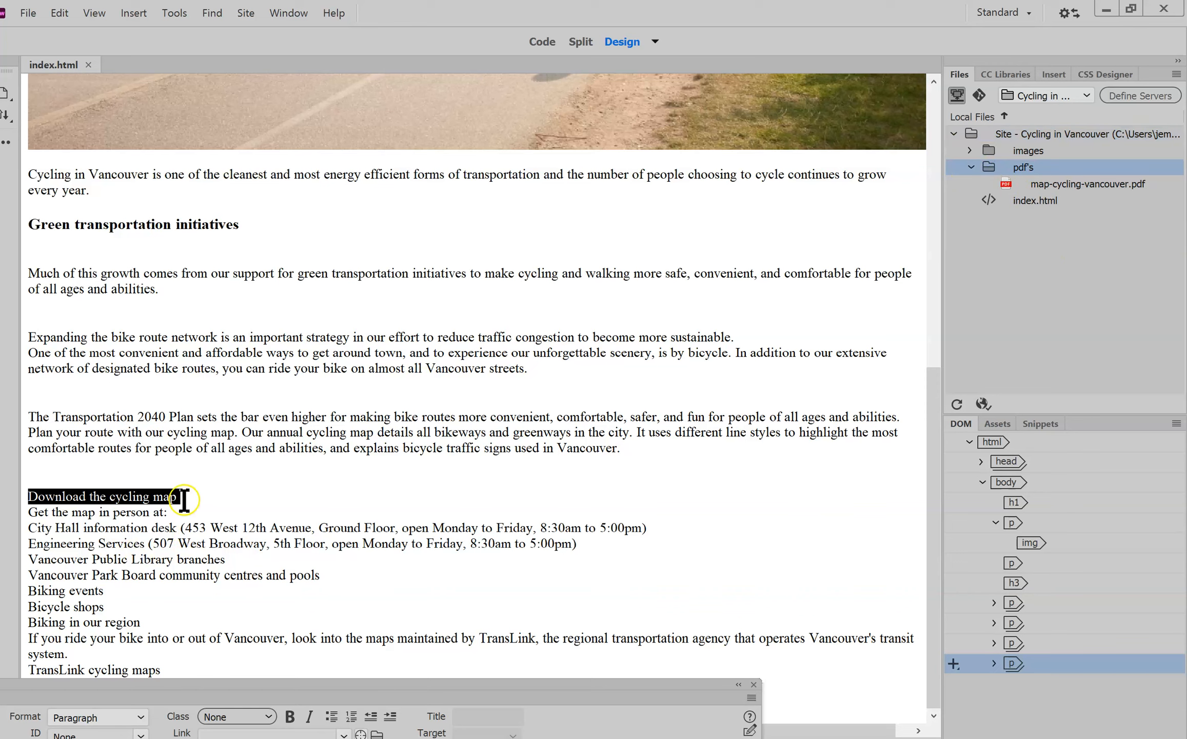
drag(662, 696, 797, 580)
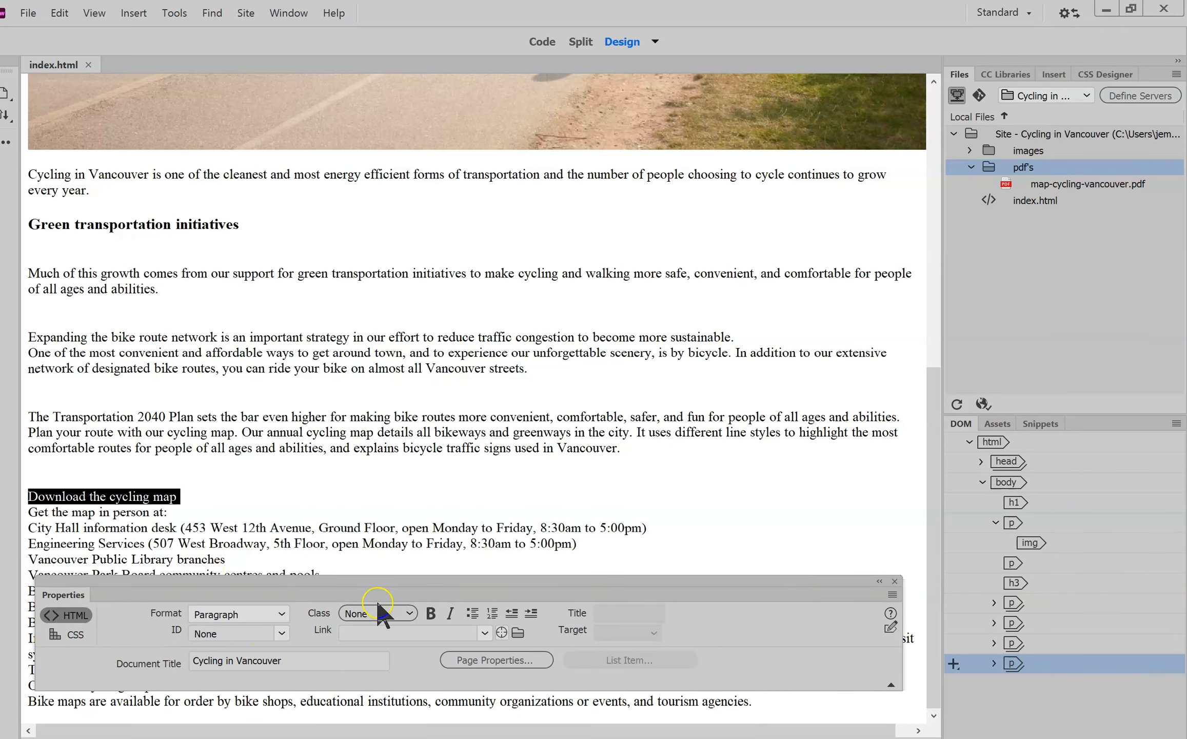
click(455, 628)
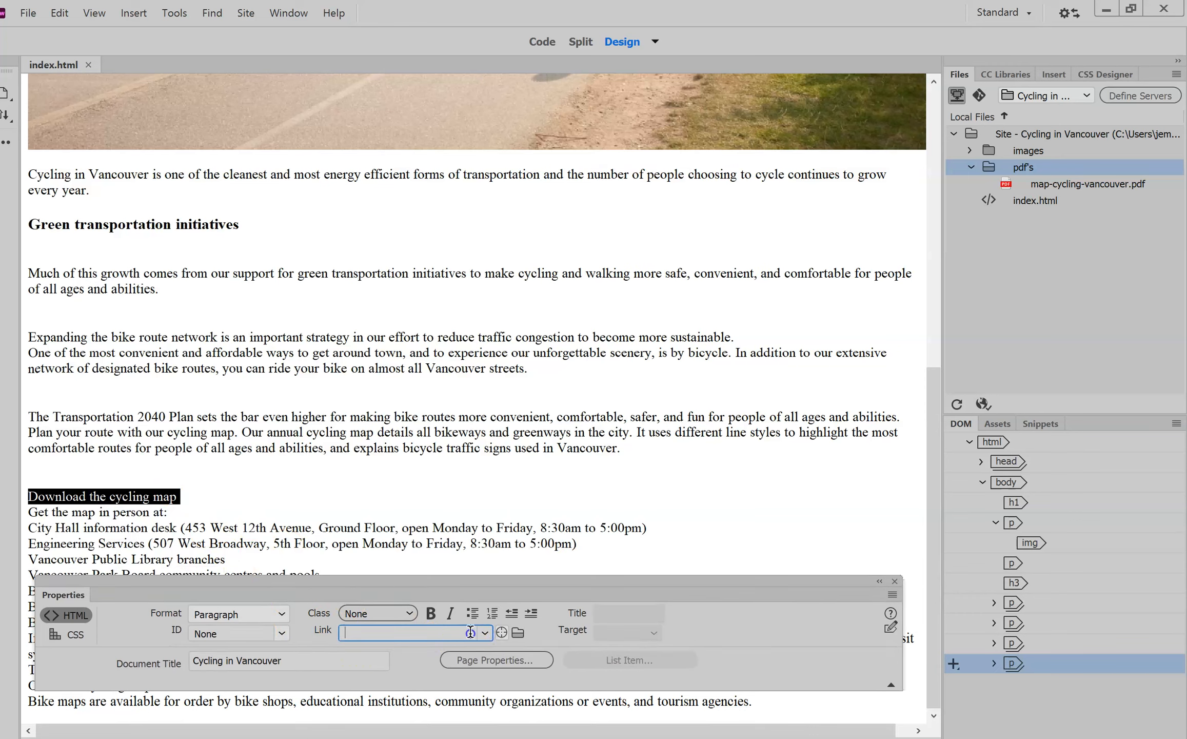
click(519, 633)
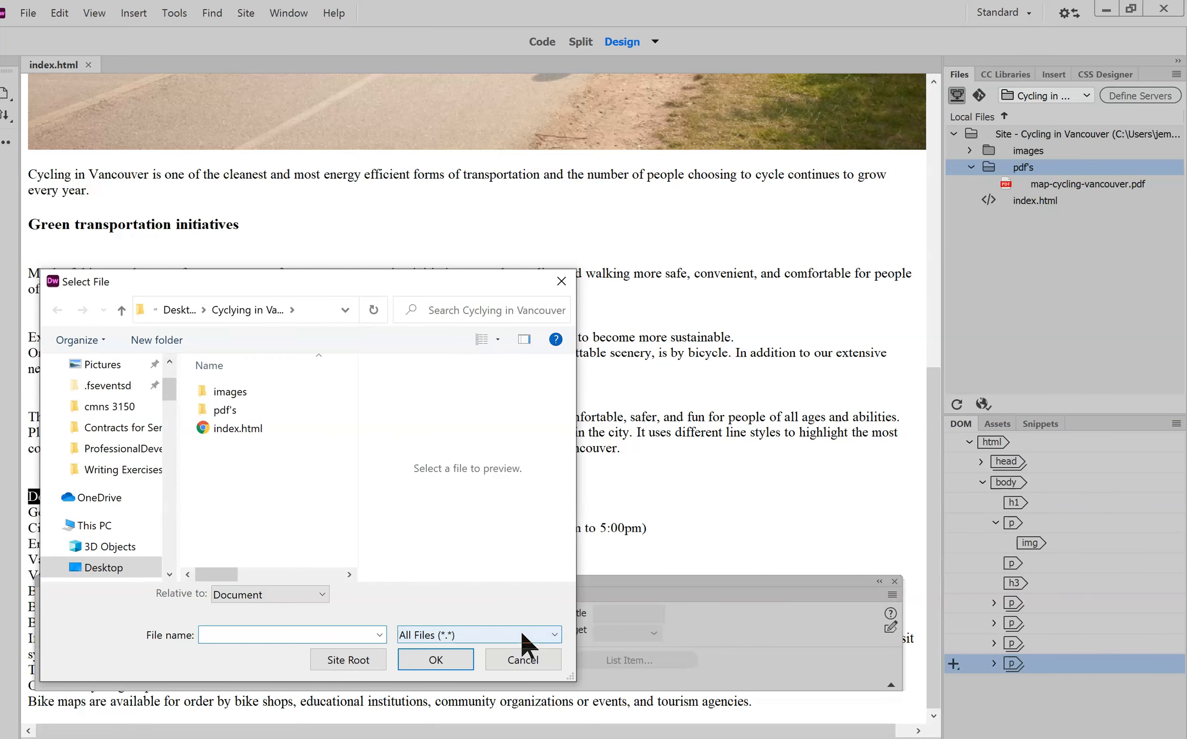
click(523, 659)
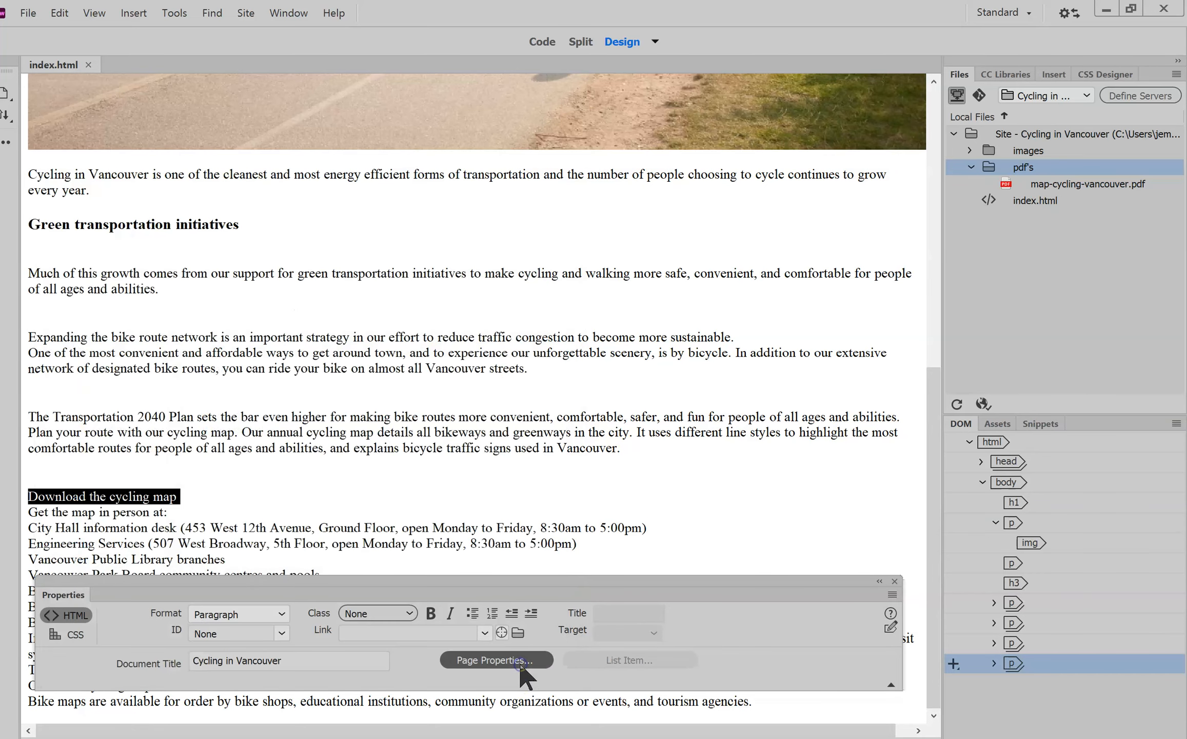
click(500, 635)
click(501, 634)
click(501, 633)
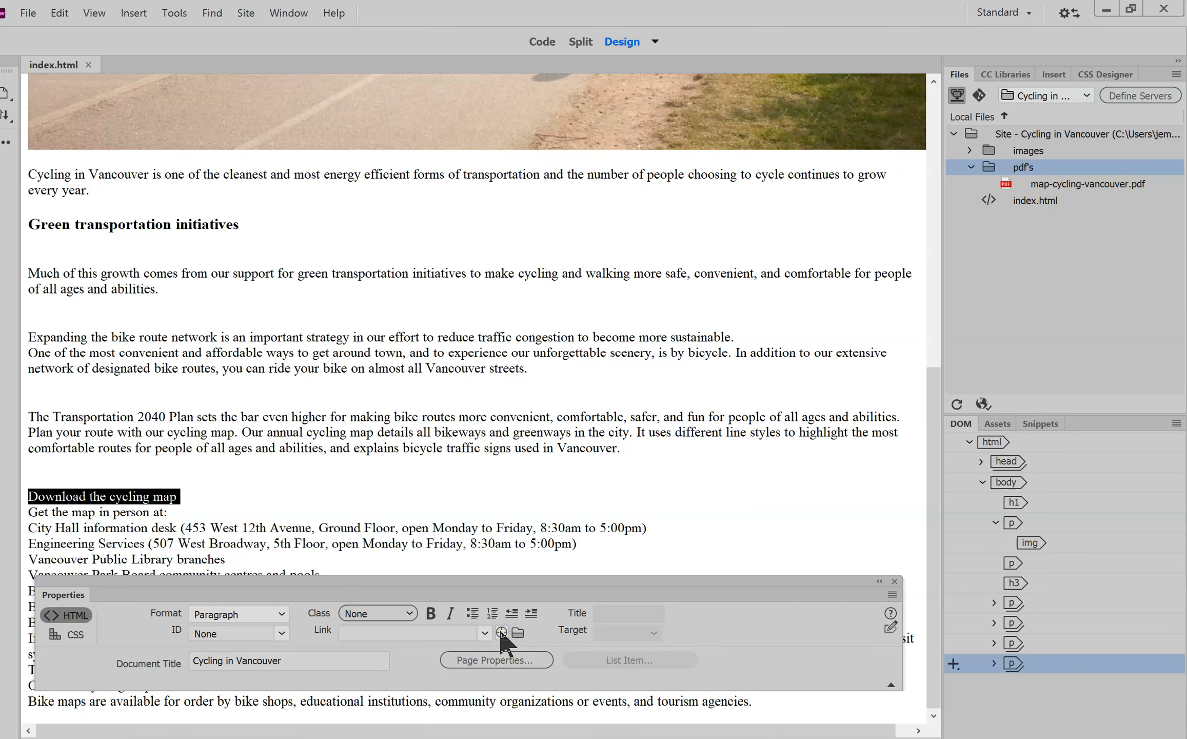
click(501, 634)
- Link the selected "Download the cycling map" text to map-cycling-vancouver.pdf in the pdf's folder, and deselect the text
click(515, 633)
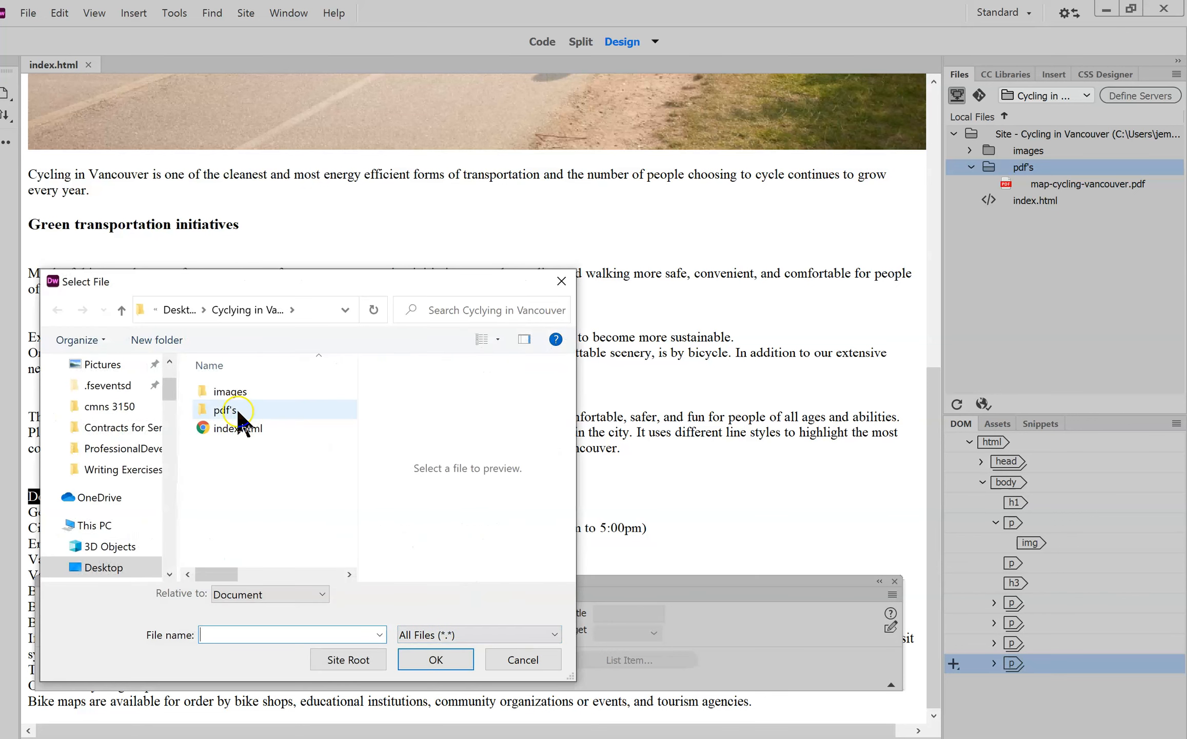
double_click(235, 409)
click(234, 393)
click(442, 658)
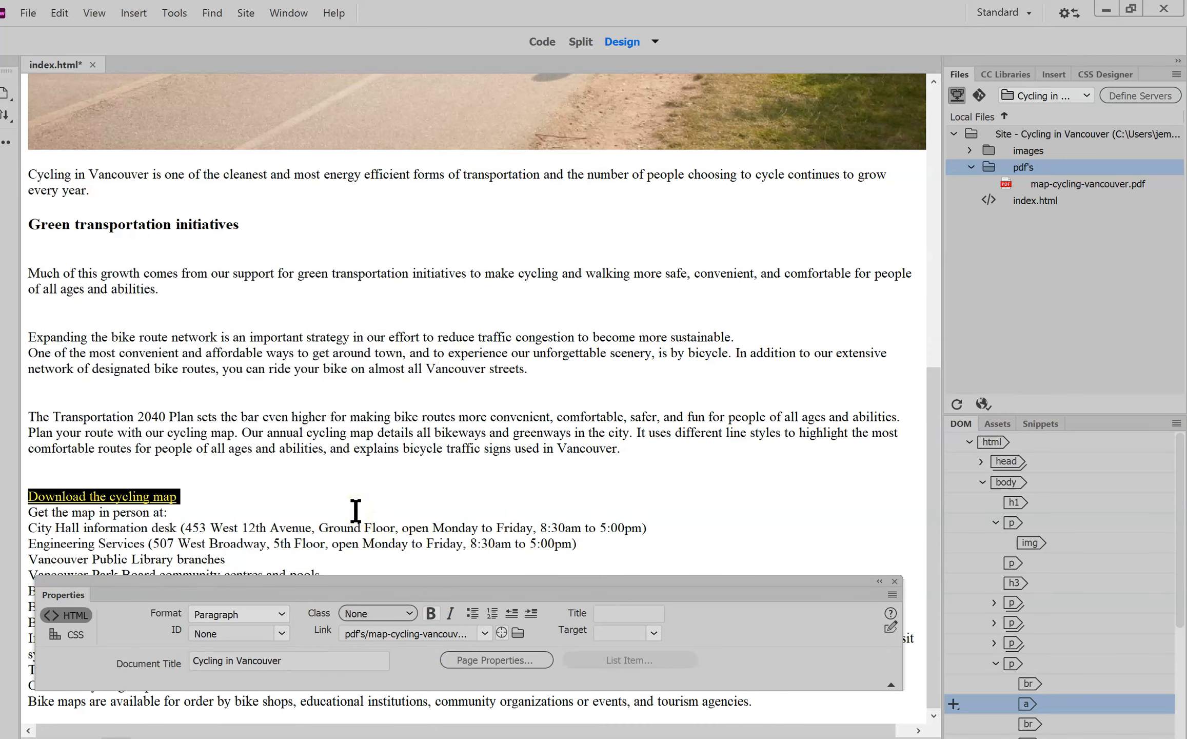
click(355, 510)
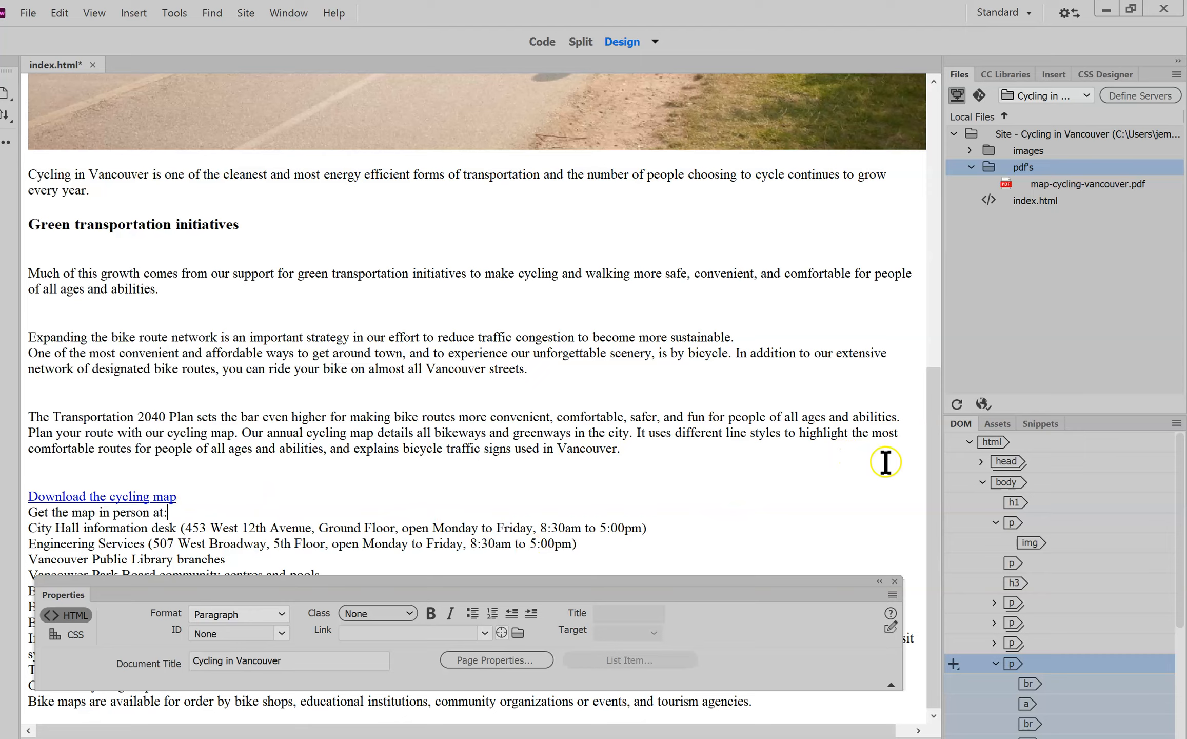
mouse_move(939, 490)
mouse_down()
mouse_move(938, 349)
mouse_move(946, 517)
mouse_move(895, 262)
mouse_move(823, 182)
mouse_move(887, 264)
mouse_move(952, 415)
mouse_move(953, 506)
mouse_up()
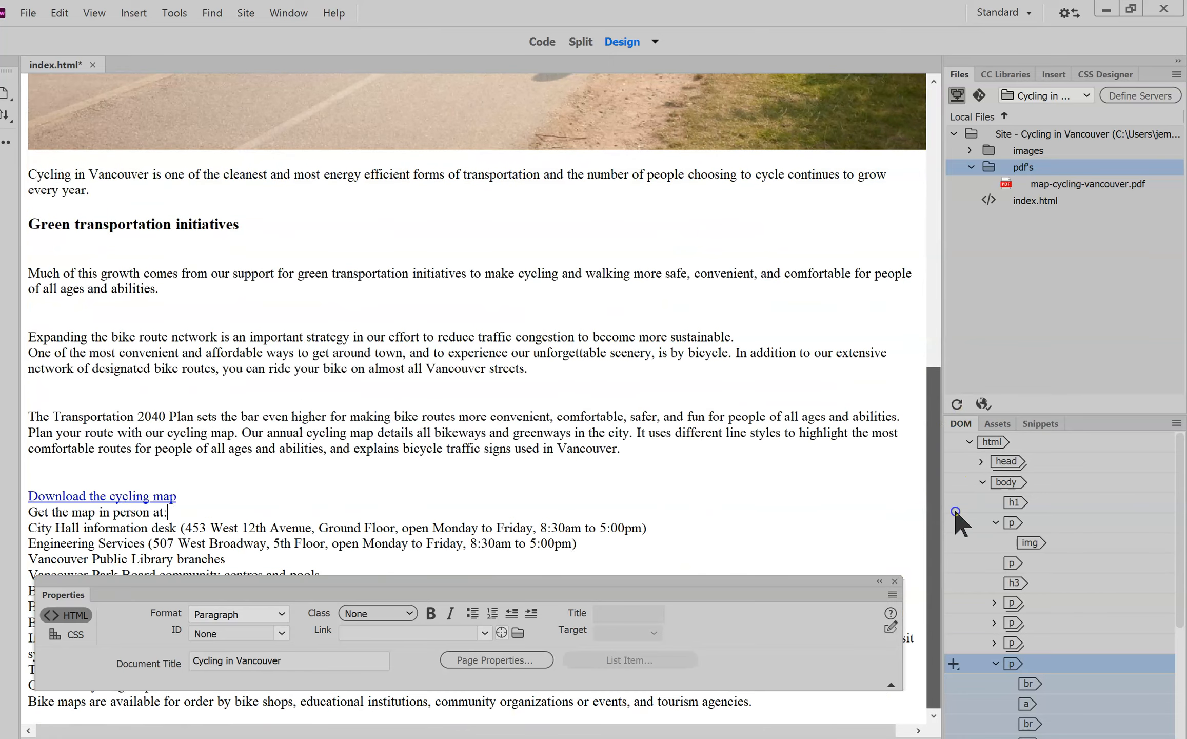
click(236, 492)
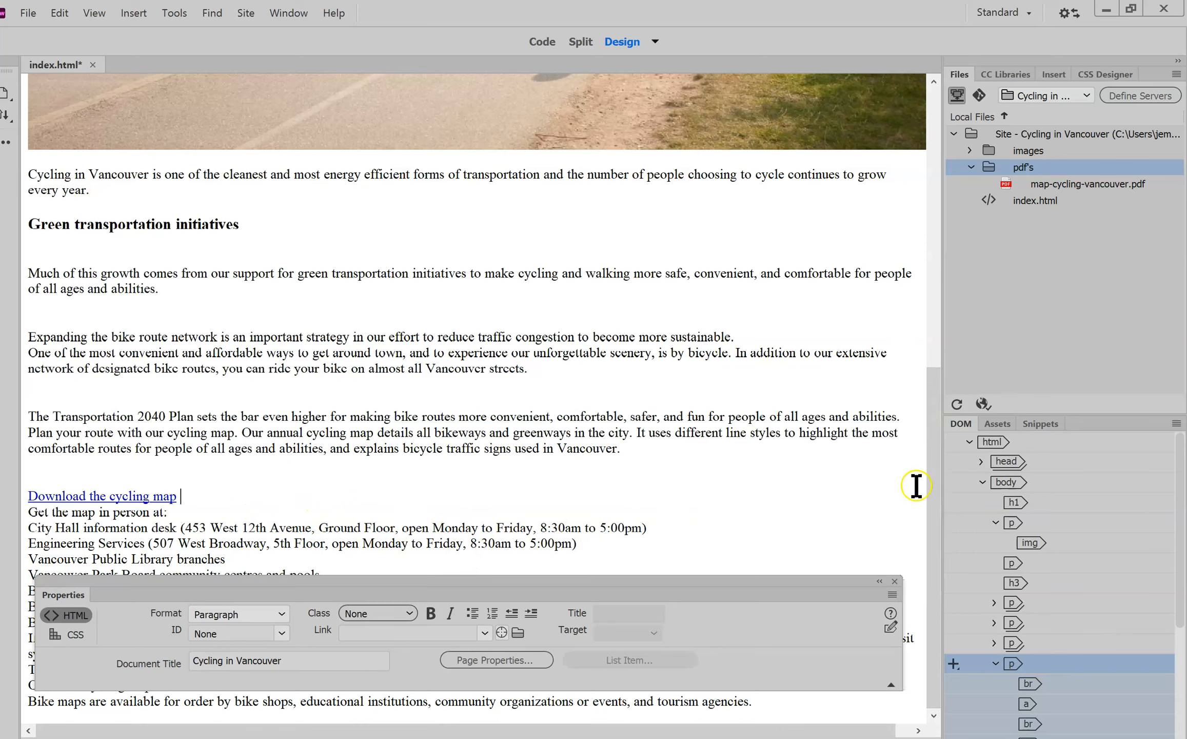
- Set the page's background color to light green #BCEBD7 in the CSS appearance properties and apply it
mouse_move(787, 586)
mouse_down()
mouse_move(786, 539)
mouse_move(822, 590)
mouse_move(799, 584)
mouse_up()
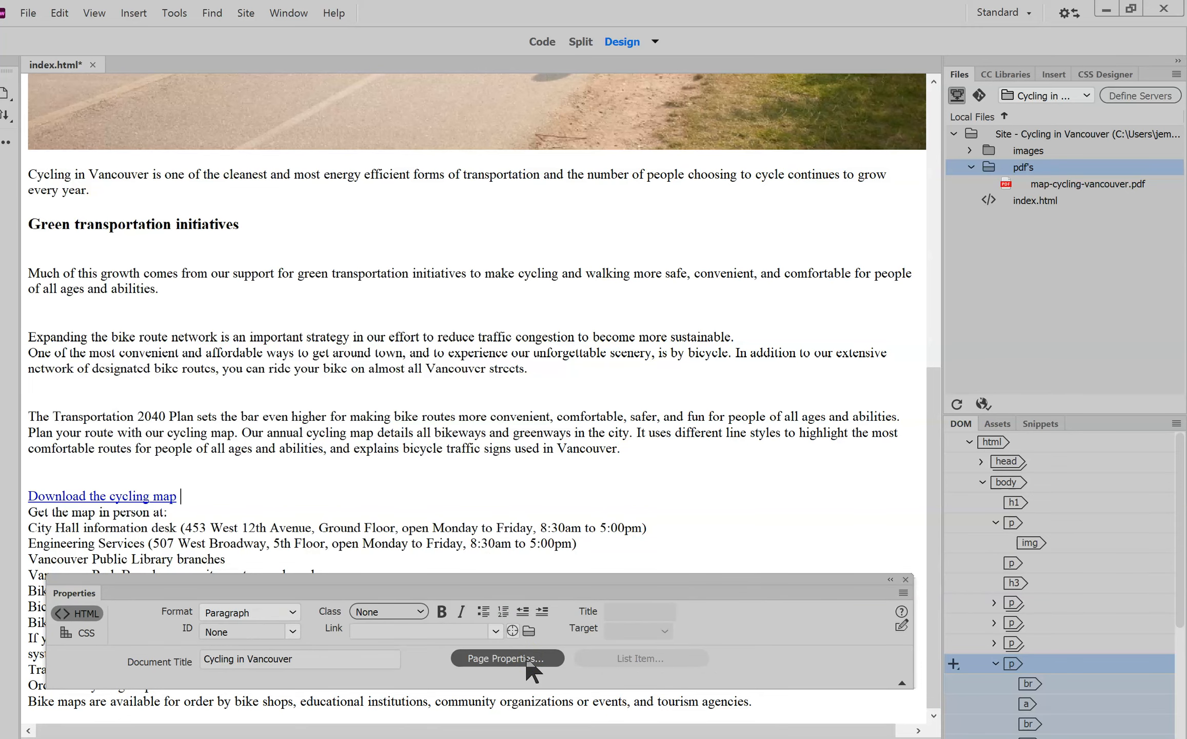
click(526, 659)
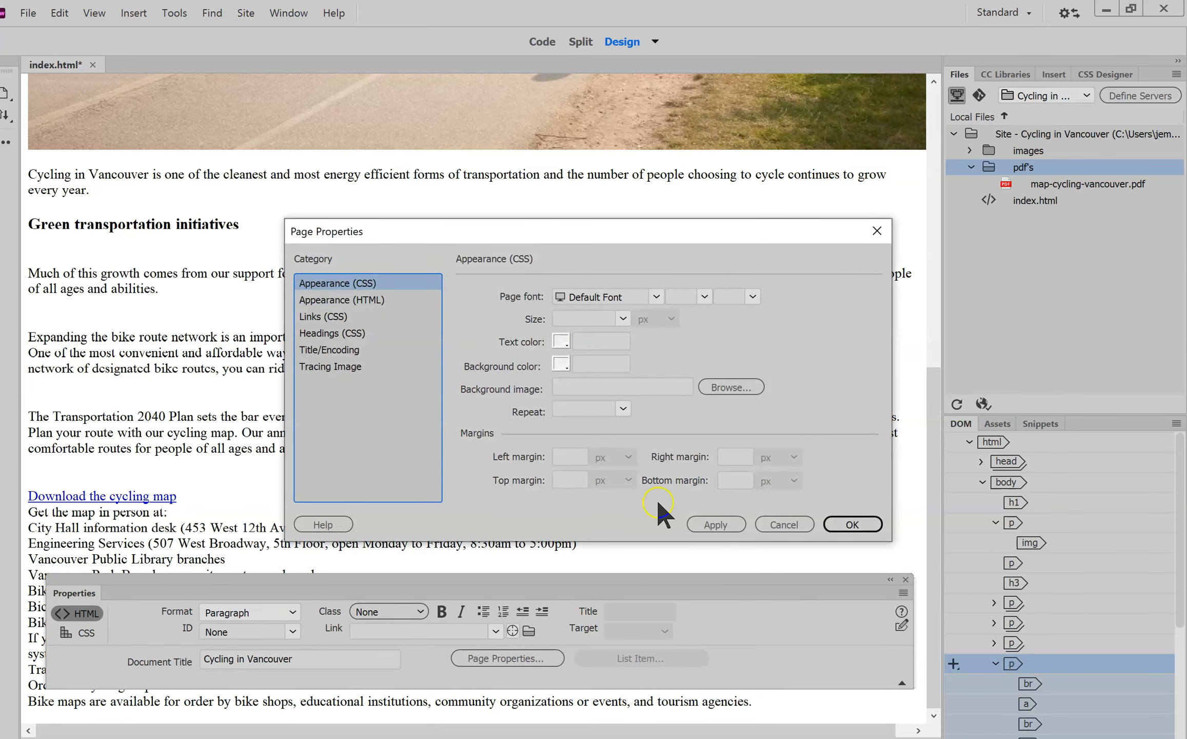
click(563, 364)
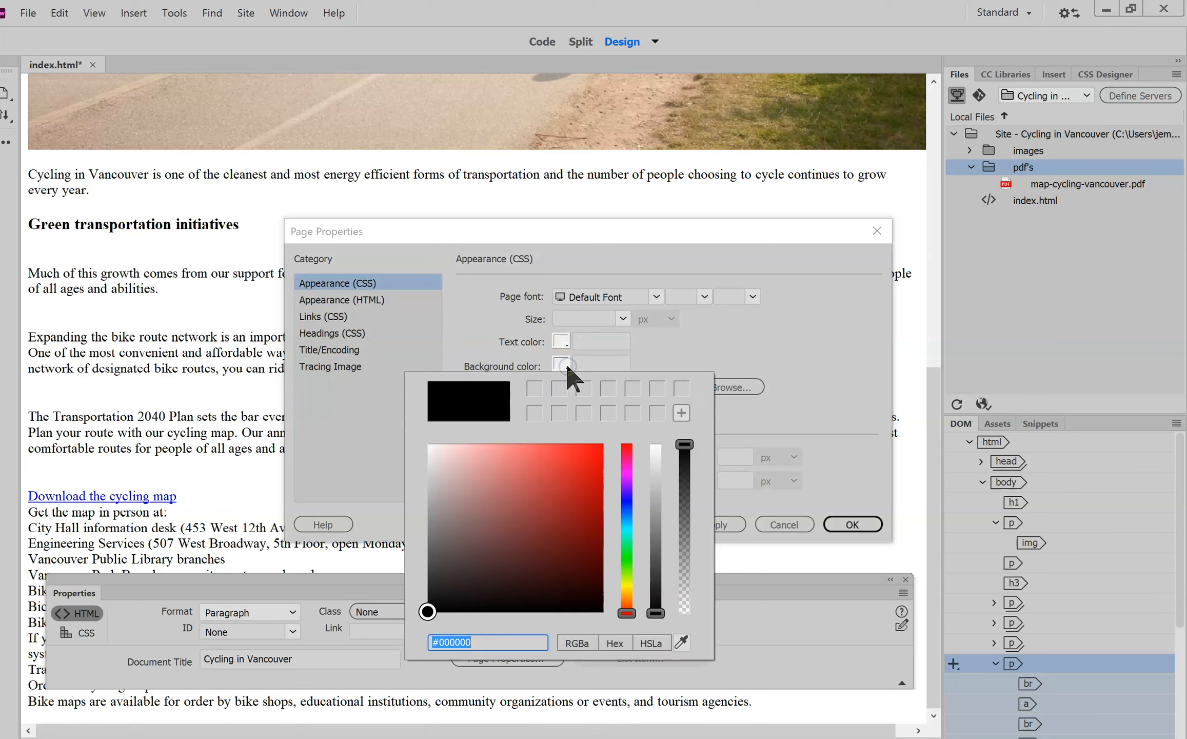
click(626, 537)
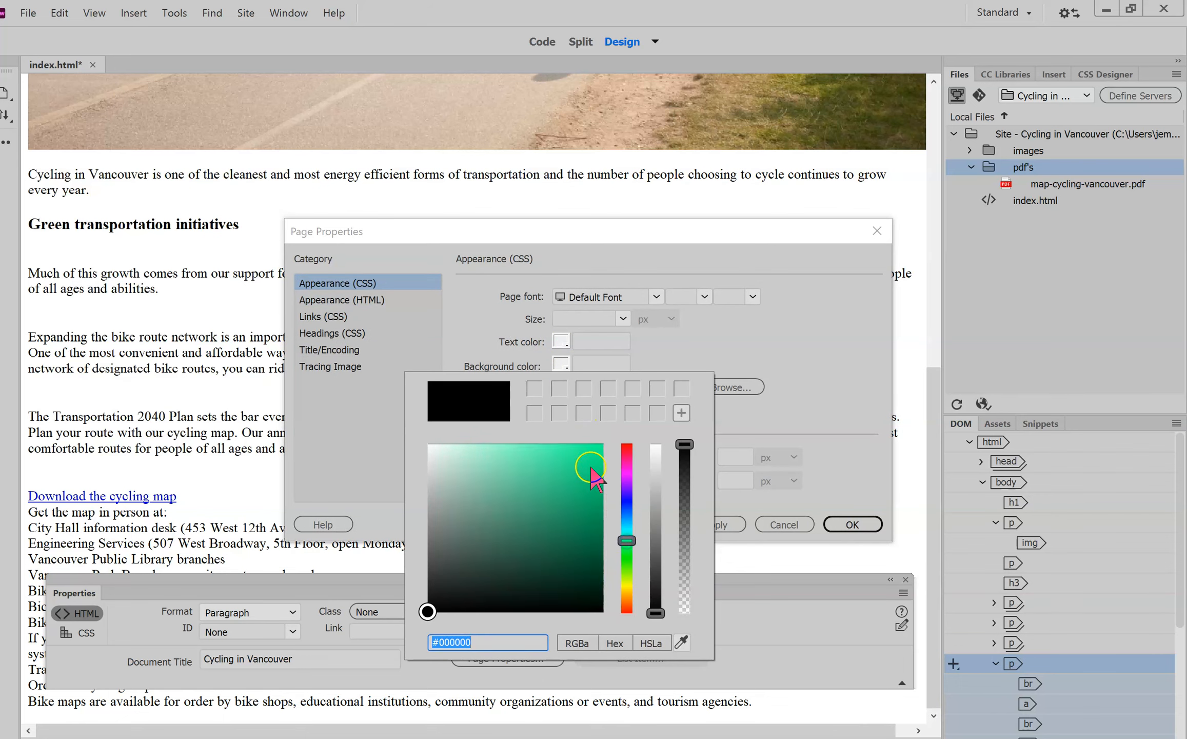
click(587, 450)
click(517, 447)
click(509, 447)
click(479, 453)
drag(479, 453, 461, 455)
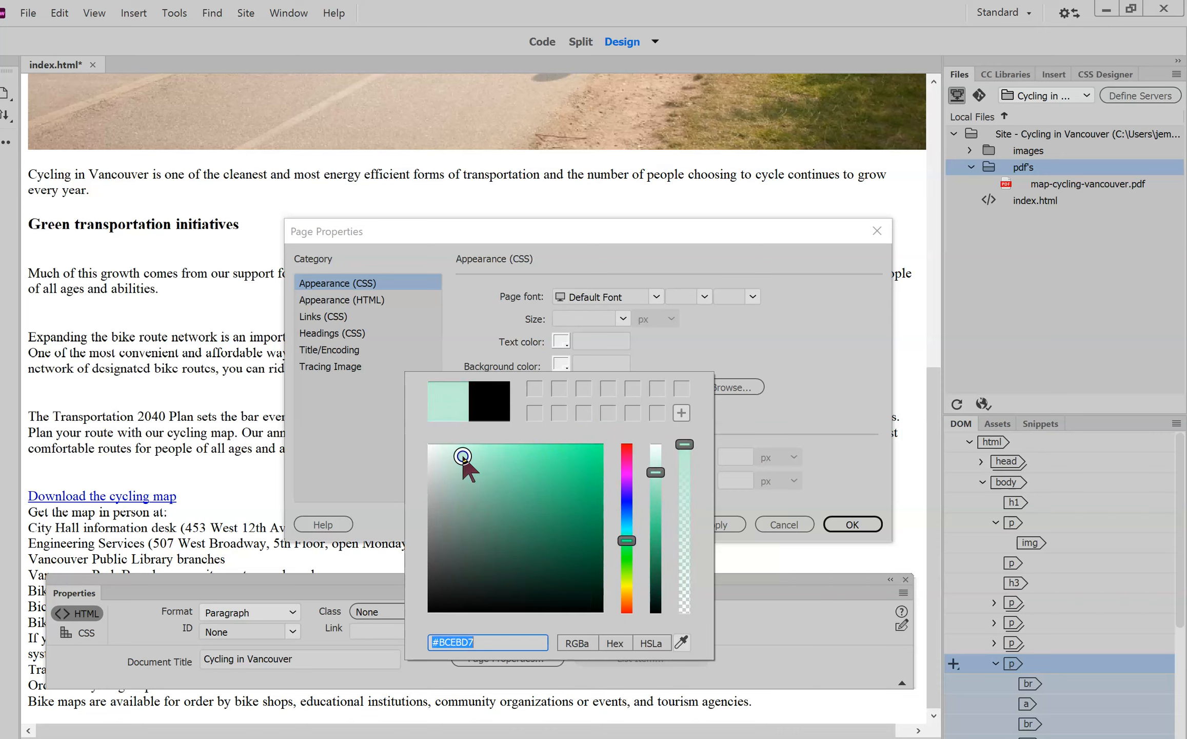
click(778, 630)
click(727, 524)
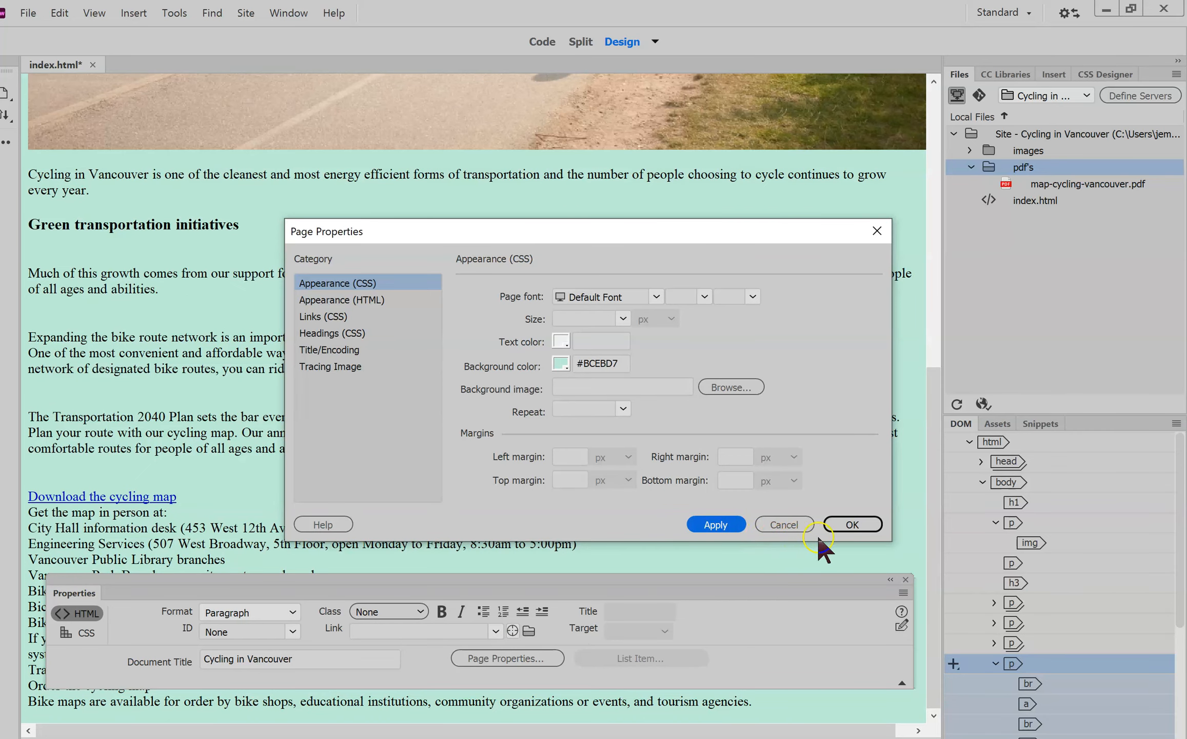
click(852, 525)
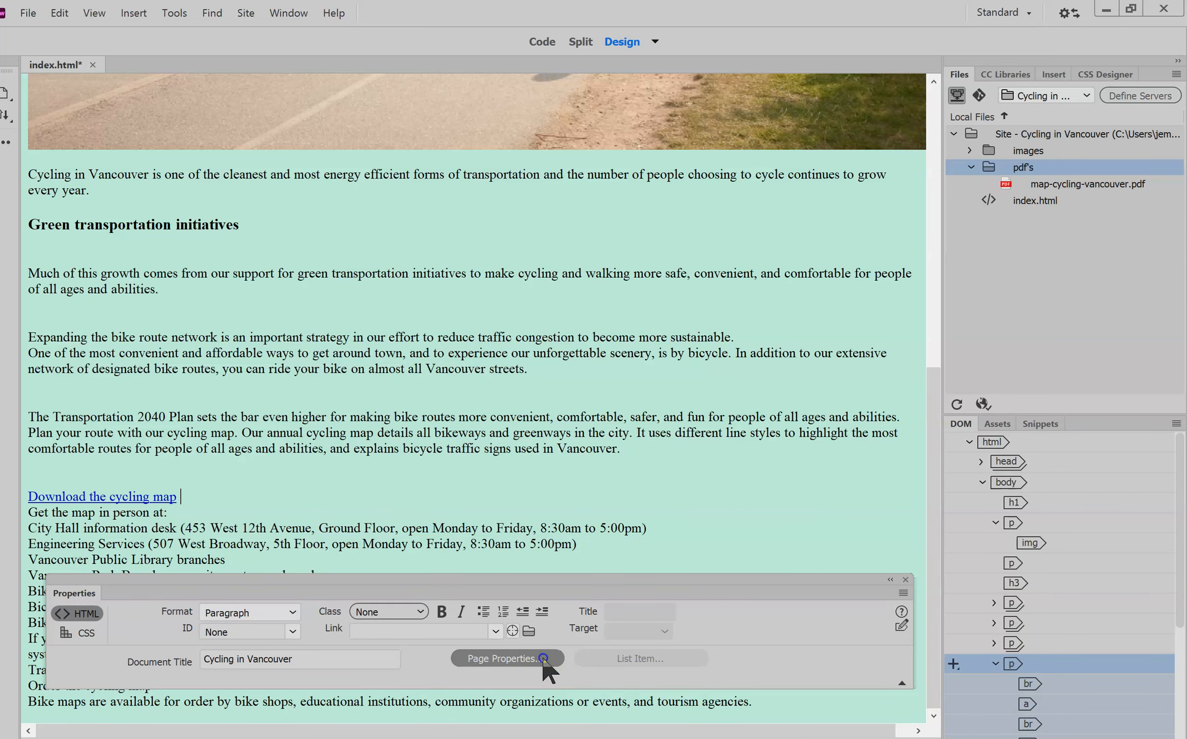
- Set the page font to Gotham, Helvetica Neue, Helvetica, Arial, sans-serif in the CSS appearance properties, and save index.html
click(544, 659)
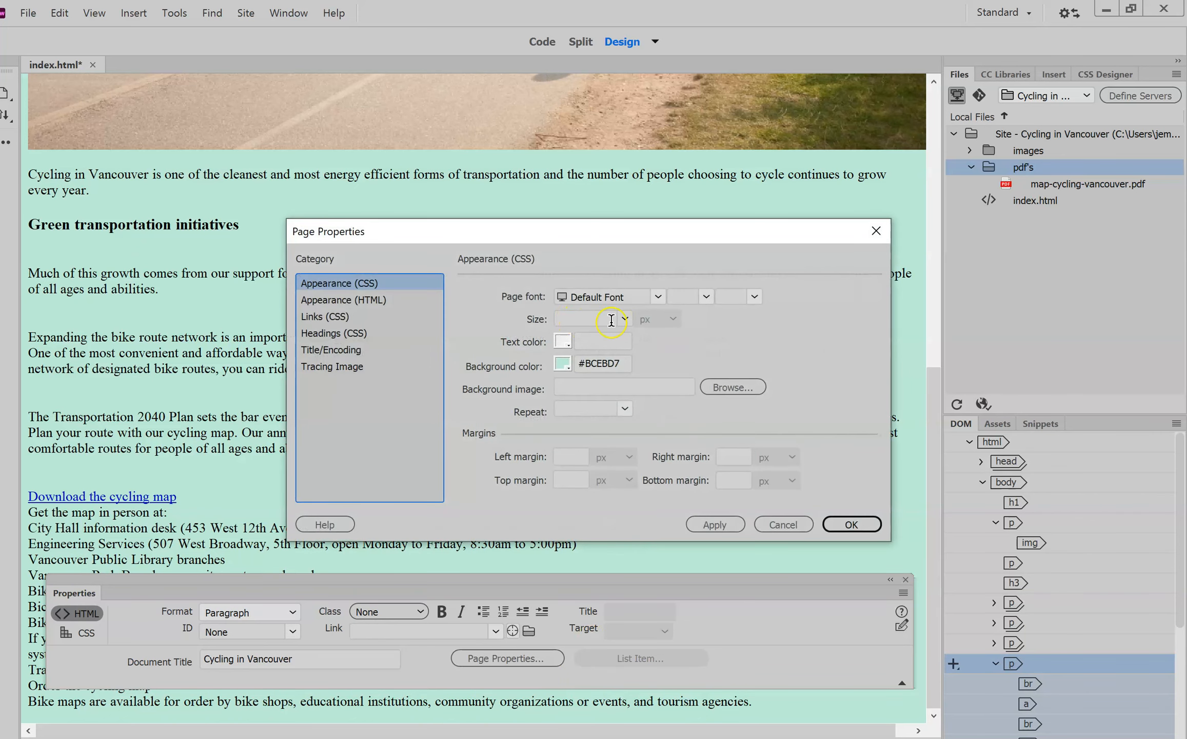
click(657, 297)
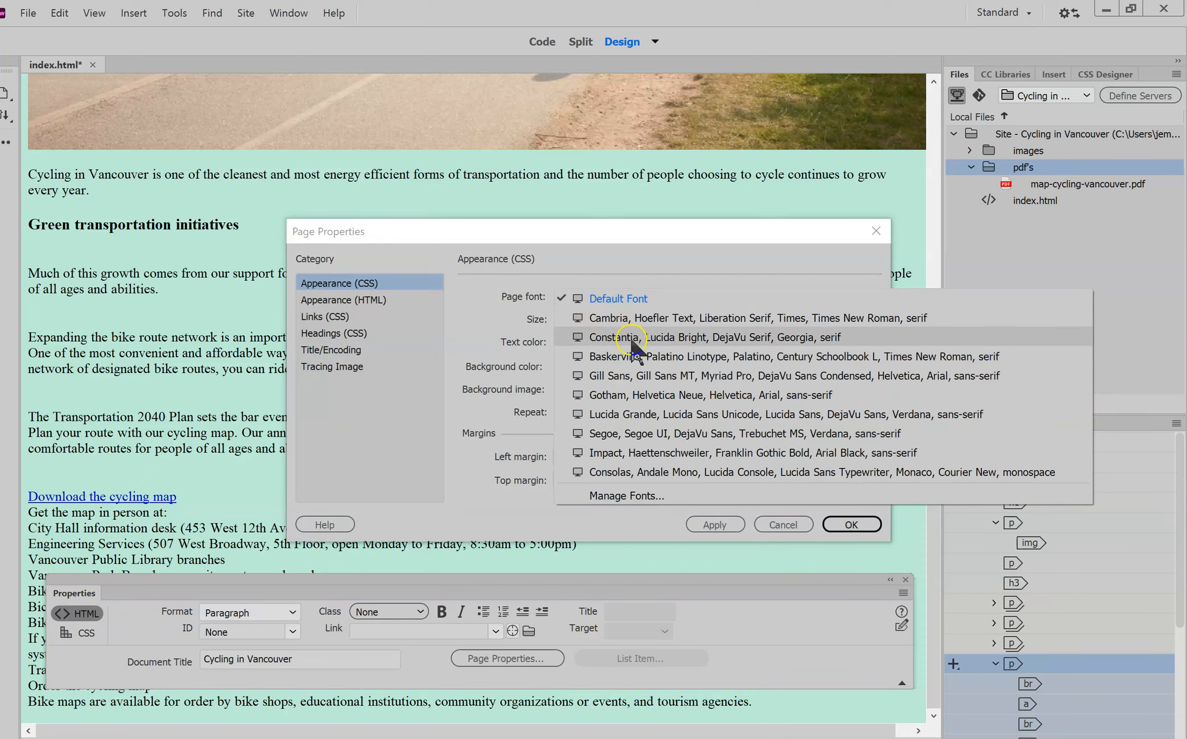
click(646, 392)
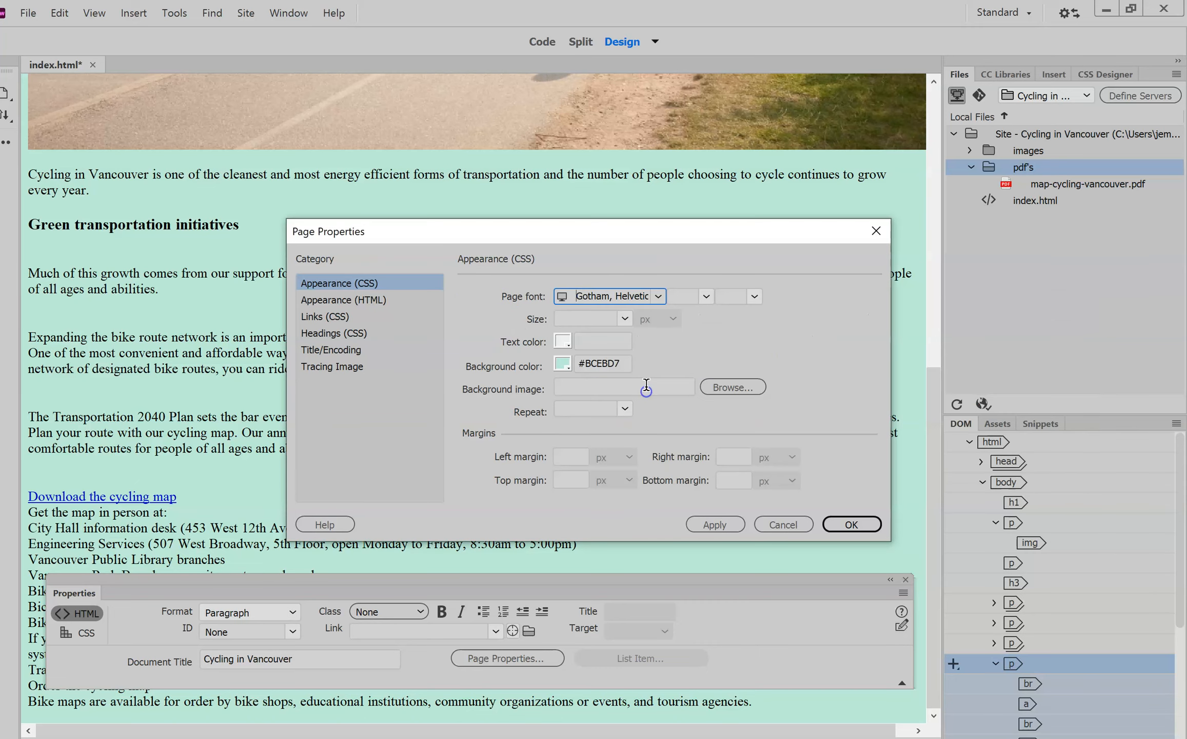
click(724, 523)
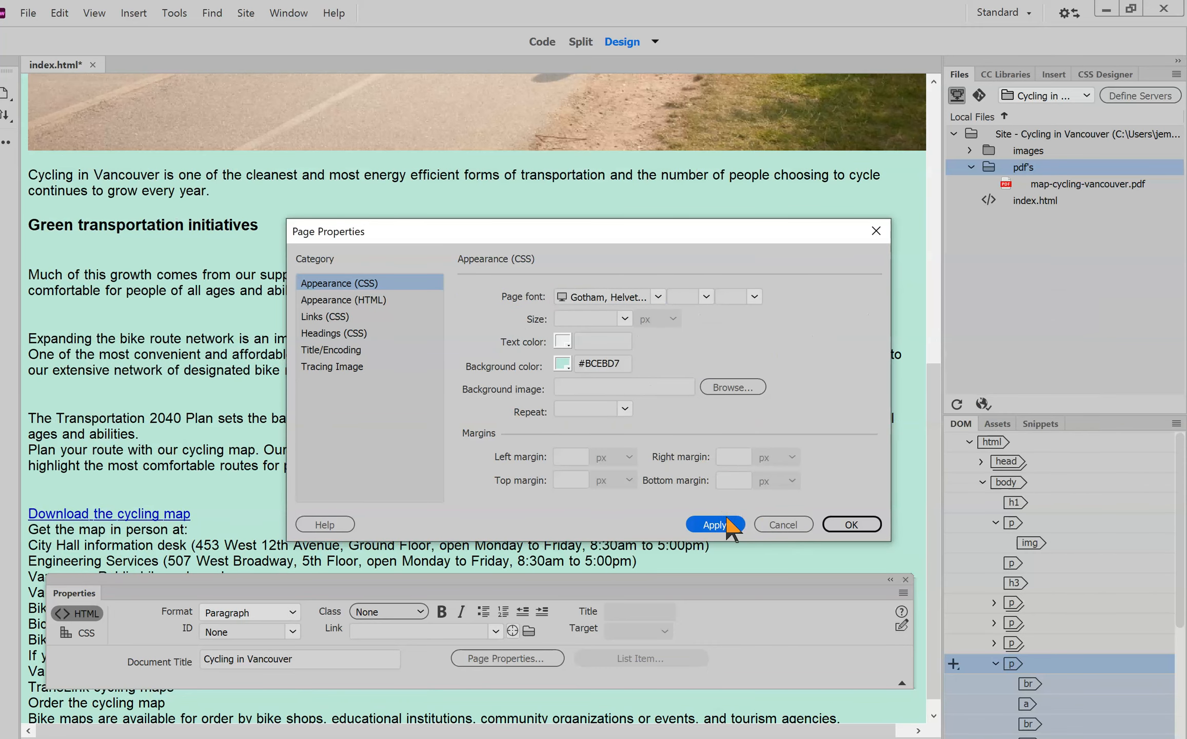
click(841, 524)
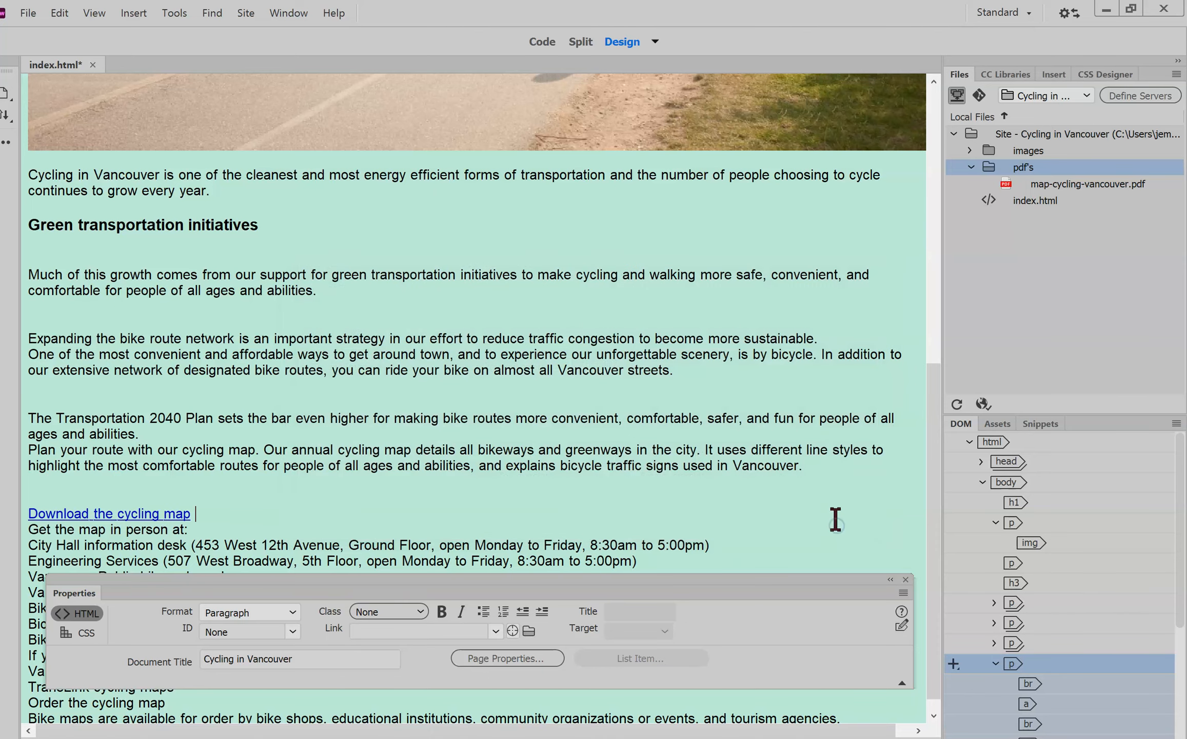
drag(939, 542, 965, 424)
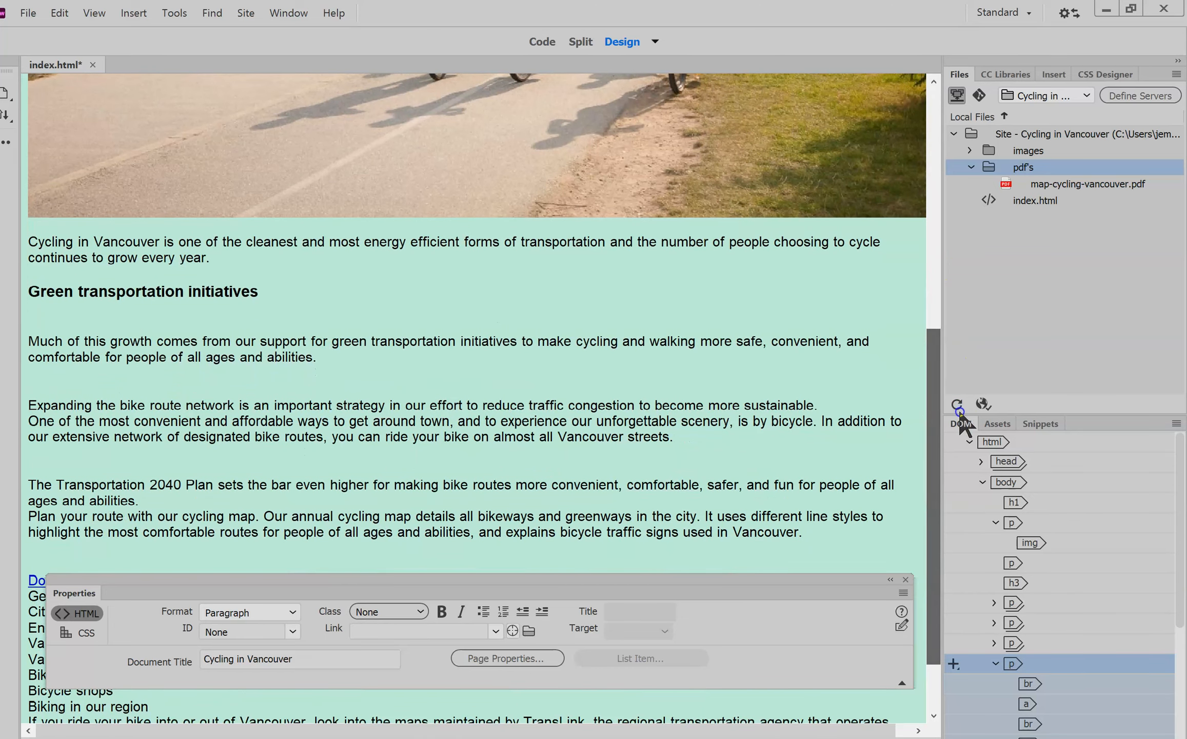
key(ctrl+s)
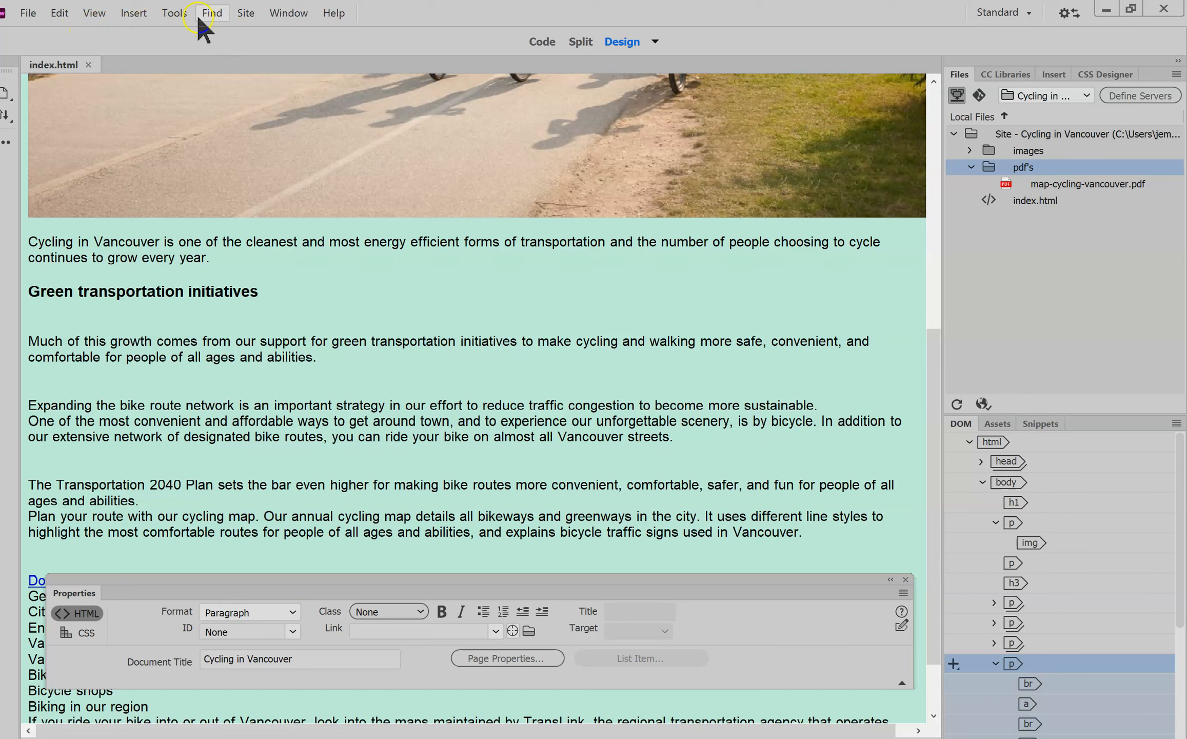
click(134, 13)
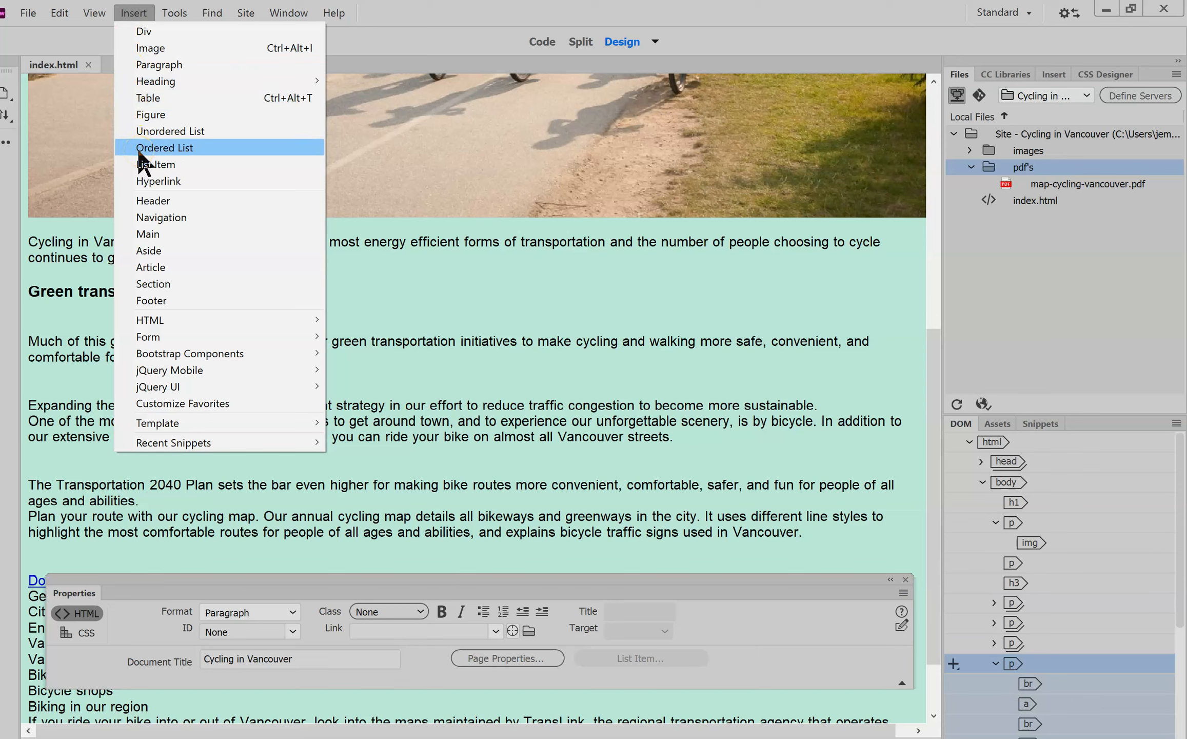
click(356, 286)
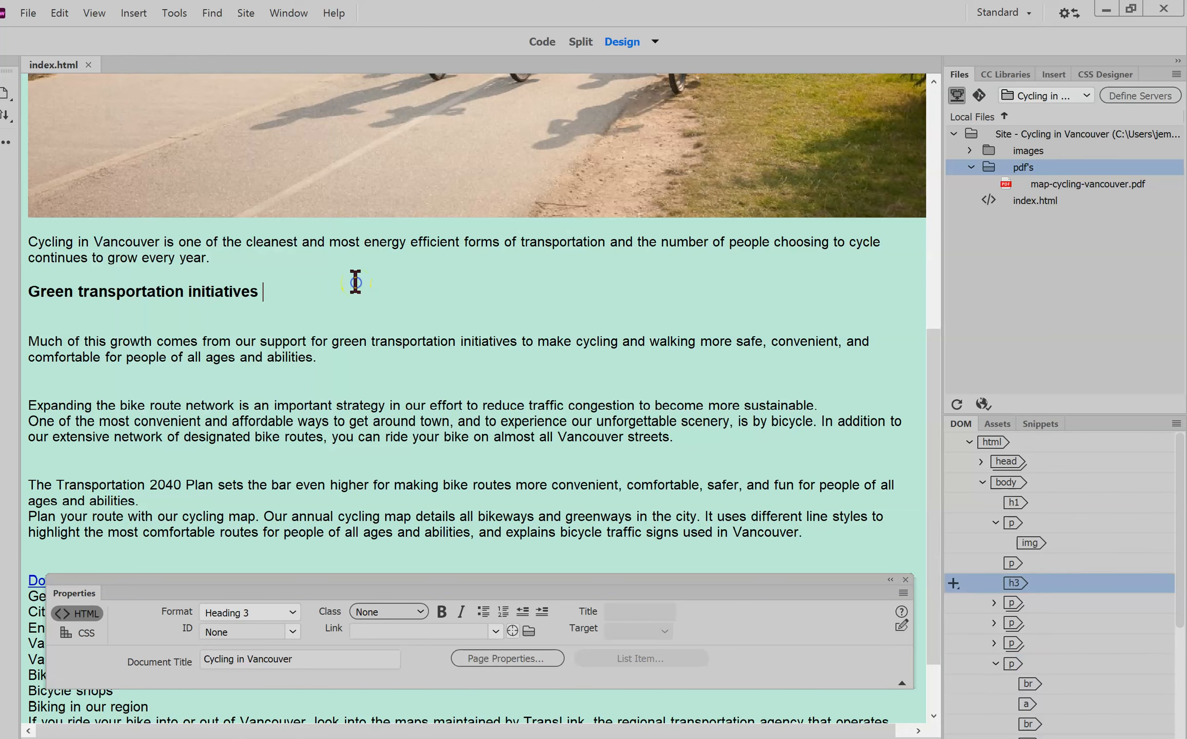
- Examine the page's HTML body and CSS style rules in Code view, moving the Properties panel lower to uncover more of the code
click(542, 42)
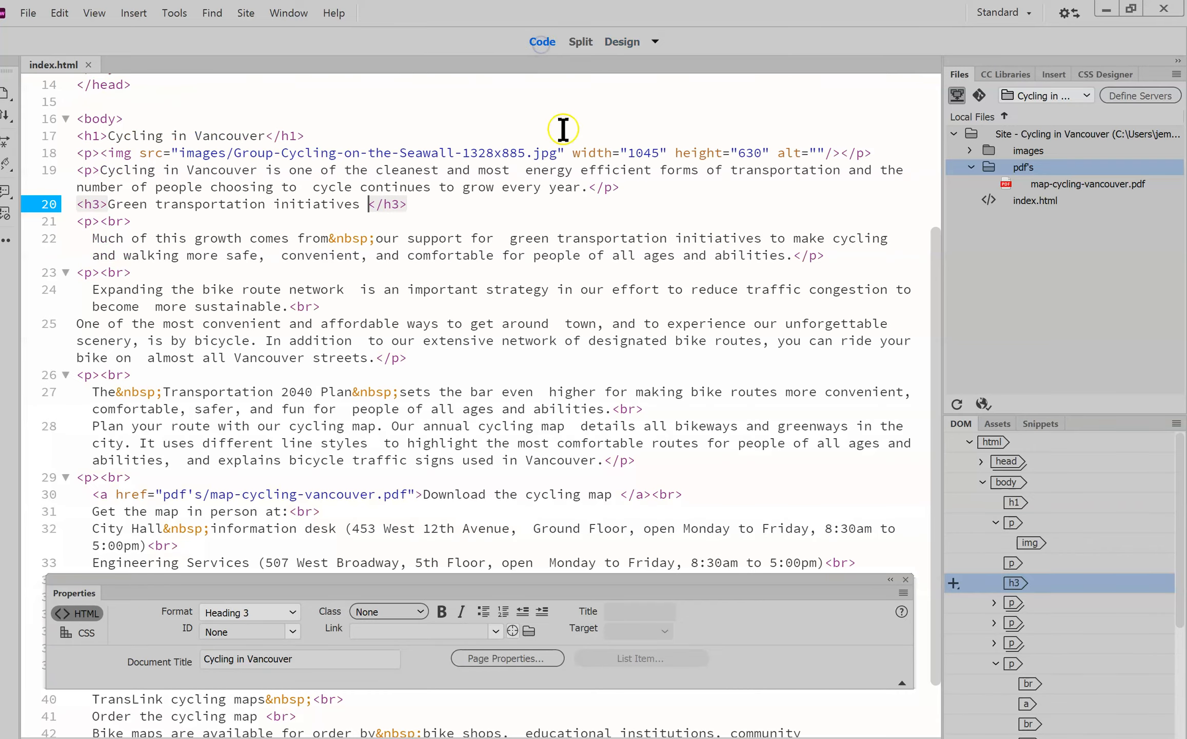
drag(933, 389, 952, 493)
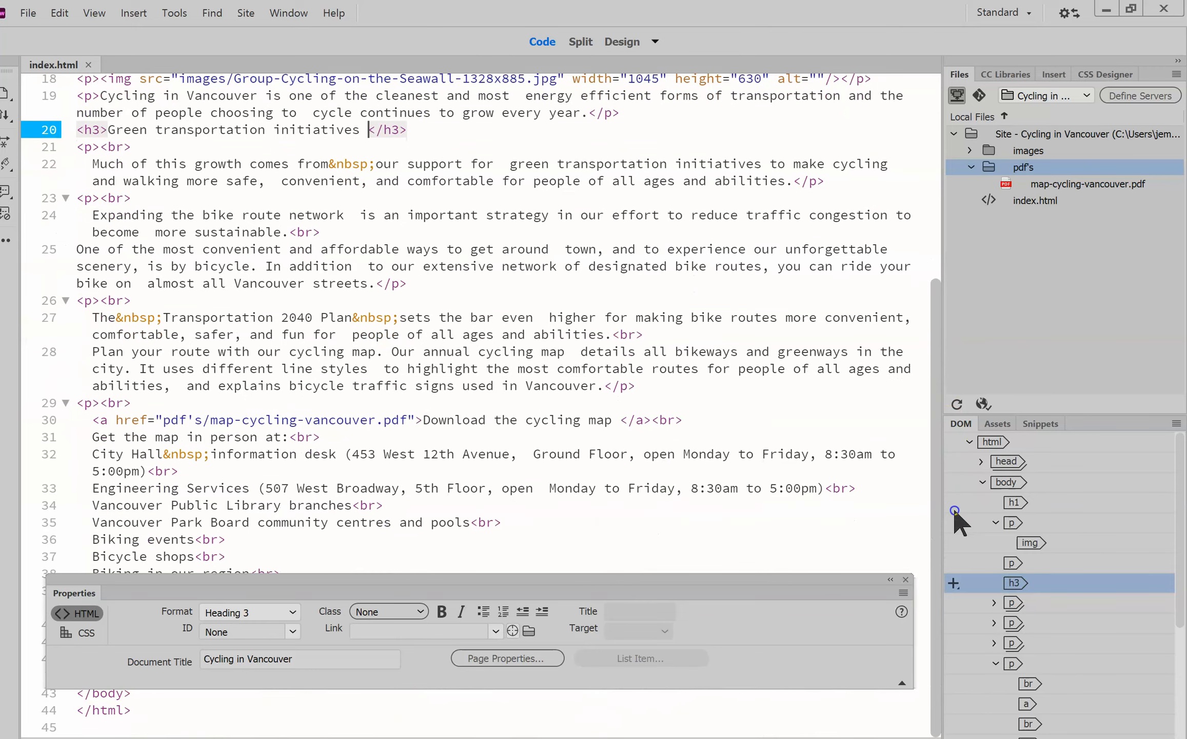
drag(667, 599, 667, 646)
drag(933, 550, 934, 256)
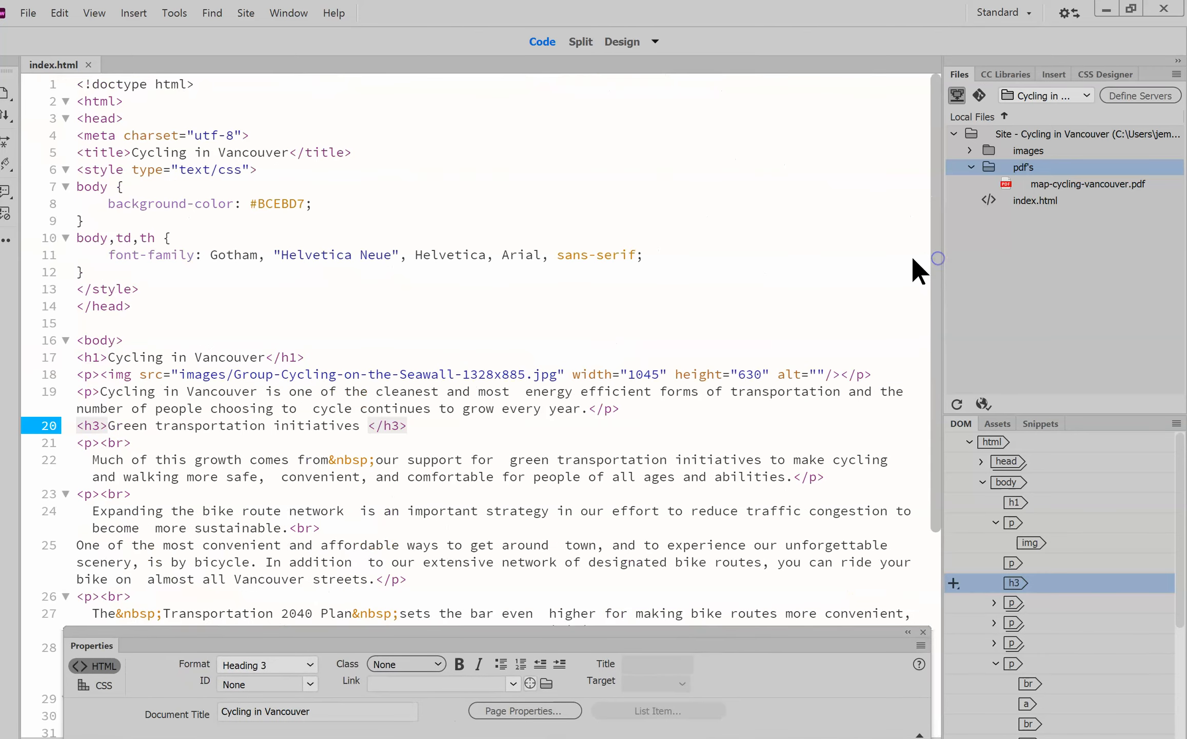
- Return to Design view and review the styled page up to its Cycling in Vancouver heading
click(621, 42)
drag(933, 358, 934, 165)
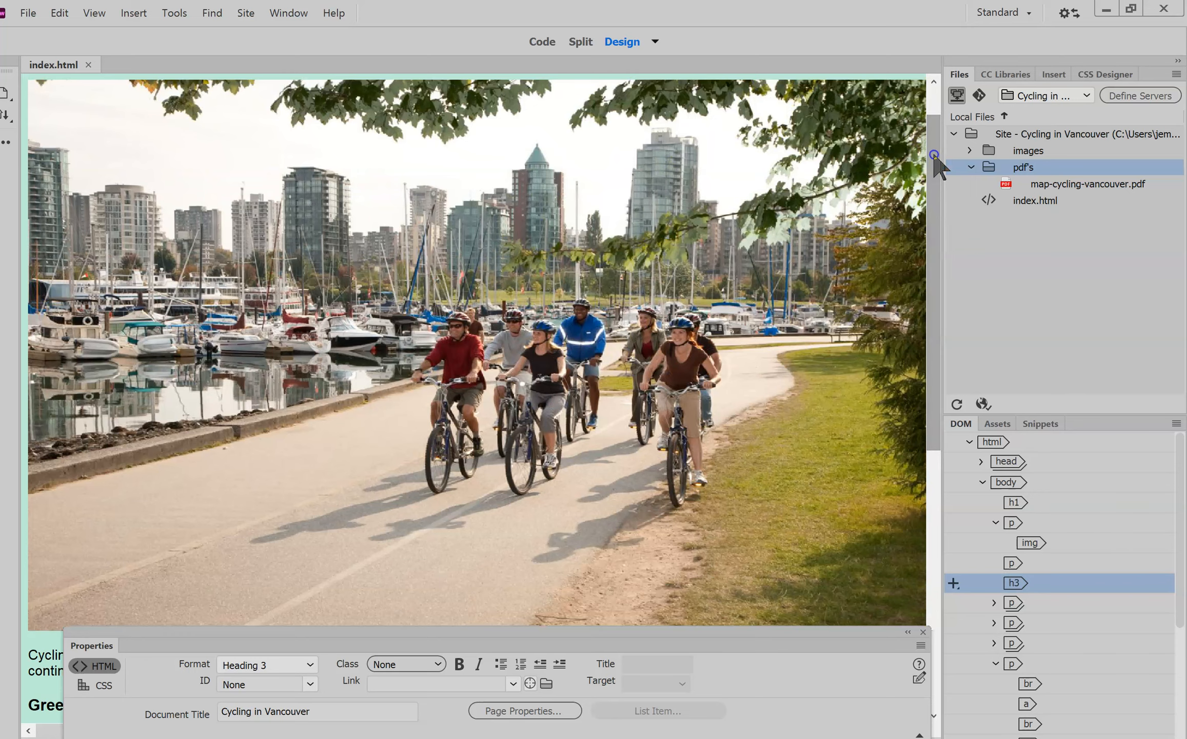
drag(941, 137, 929, 103)
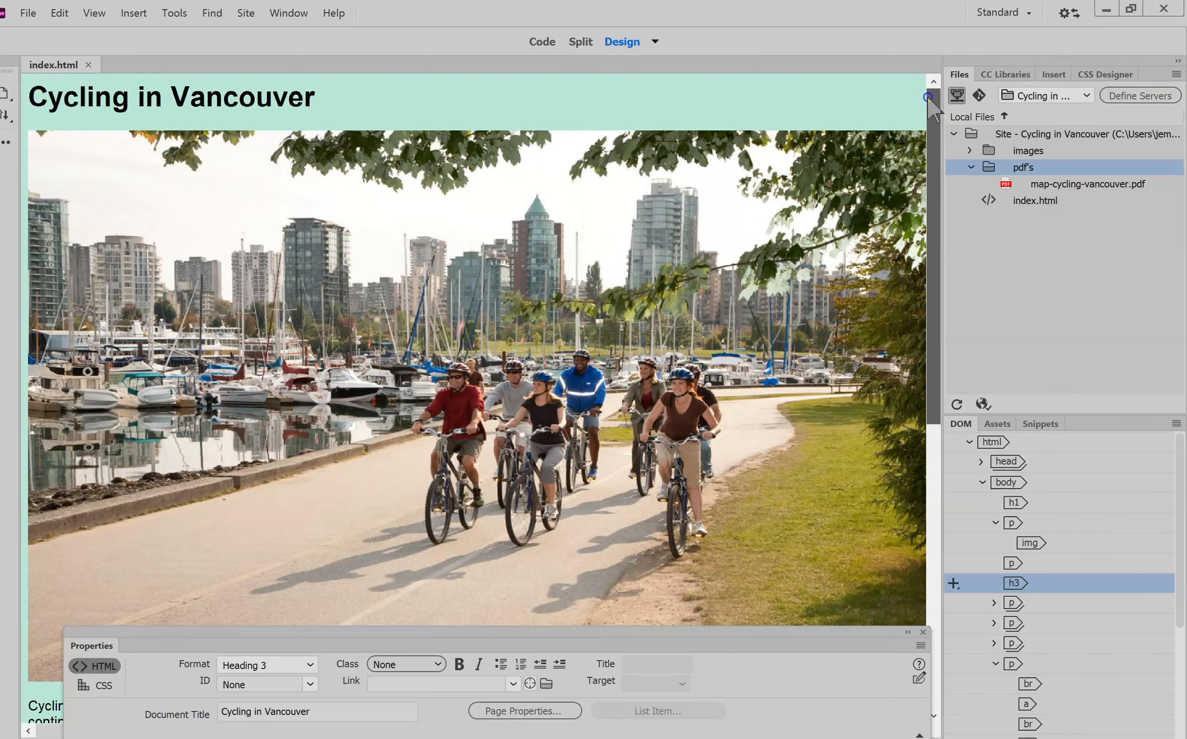